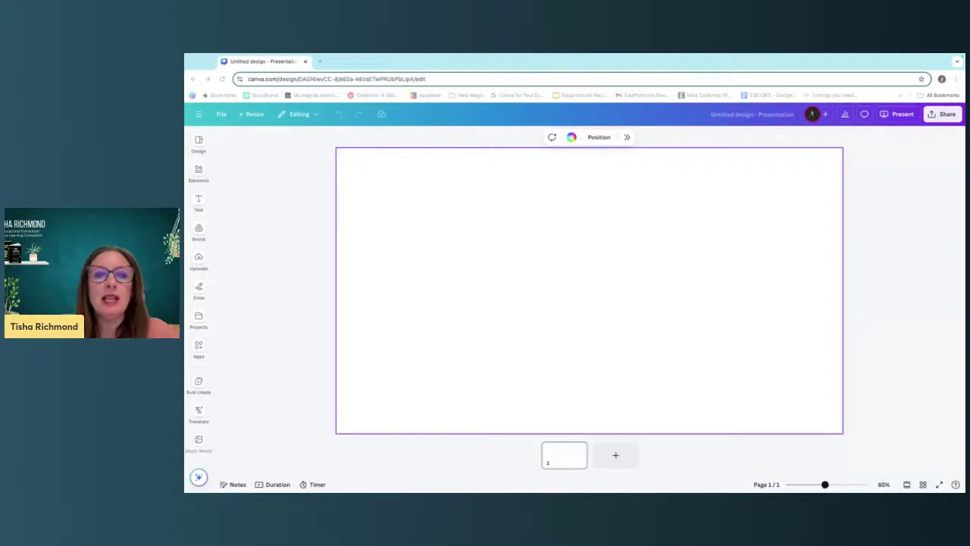
Apply the teal-to-yellow gradient to the slide background.
{"action": "left_click", "coordinate": [572, 138]}
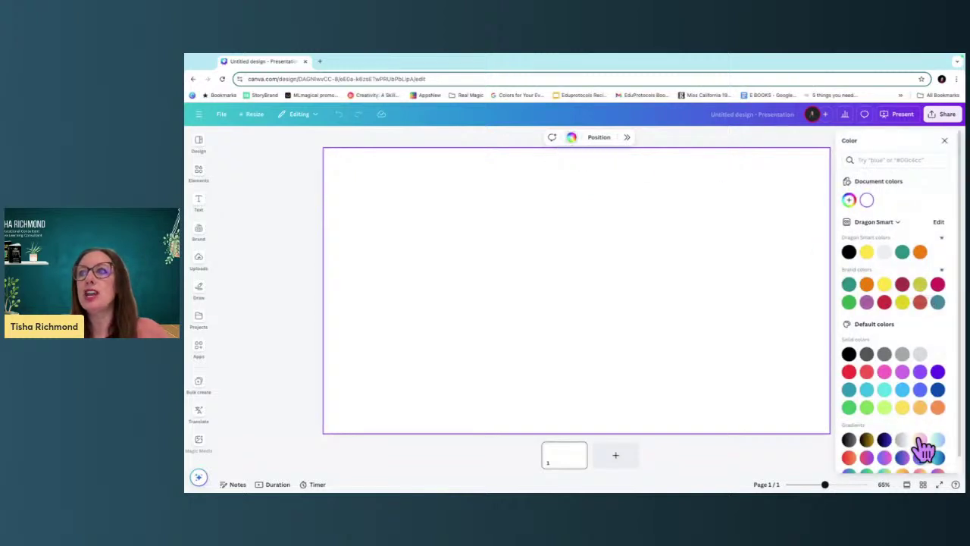
{"action": "scroll", "coordinate": [923, 447], "scroll_direction": "down", "scroll_amount": 1}
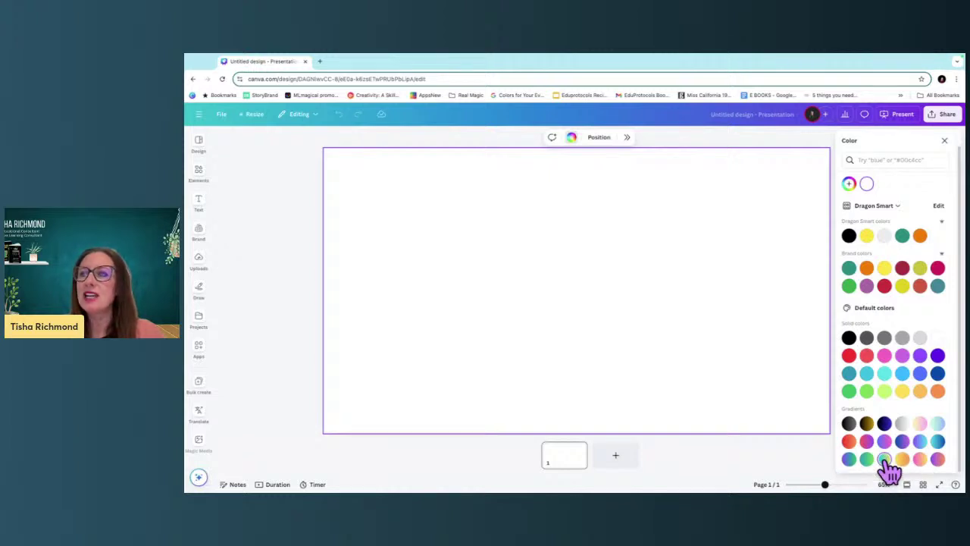
{"action": "left_click", "coordinate": [884, 459]}
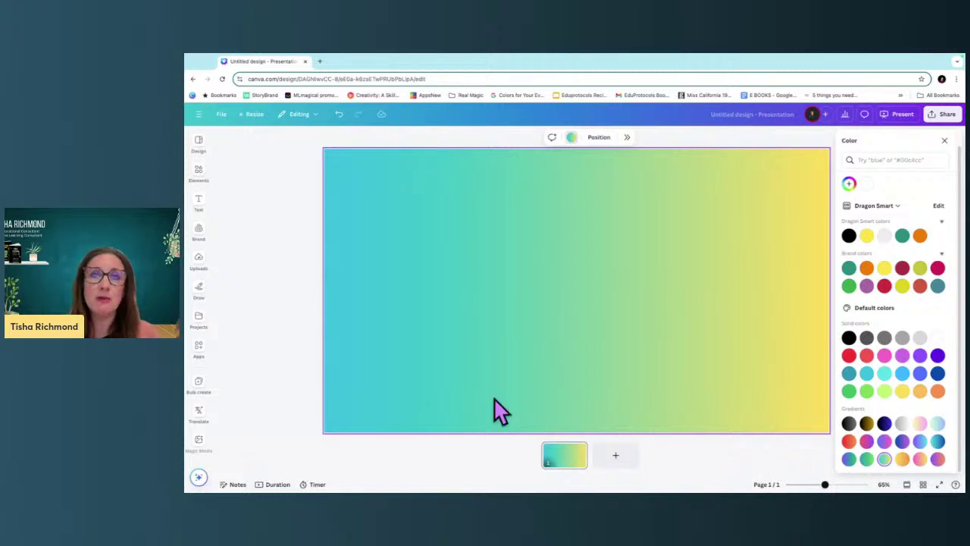
{"action": "left_click", "coordinate": [199, 201]}
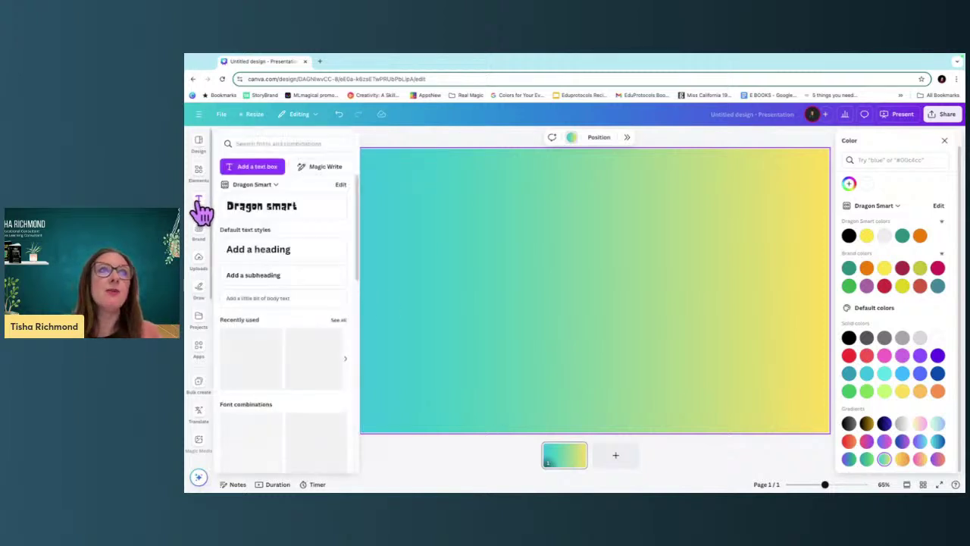
Add a smaller heading at the top centre of the slide reading 'About Me'.
{"action": "left_click", "coordinate": [255, 250]}
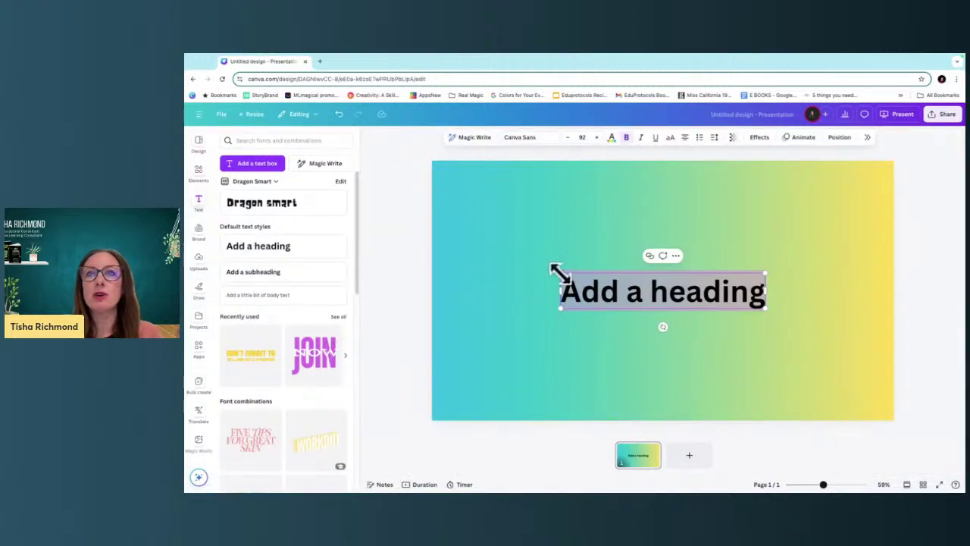
{"action": "left_click_drag", "start_coordinate": [556, 271], "coordinate": [598, 278]}
{"action": "left_click_drag", "start_coordinate": [656, 296], "coordinate": [626, 214]}
{"action": "double_click", "coordinate": [628, 213]}
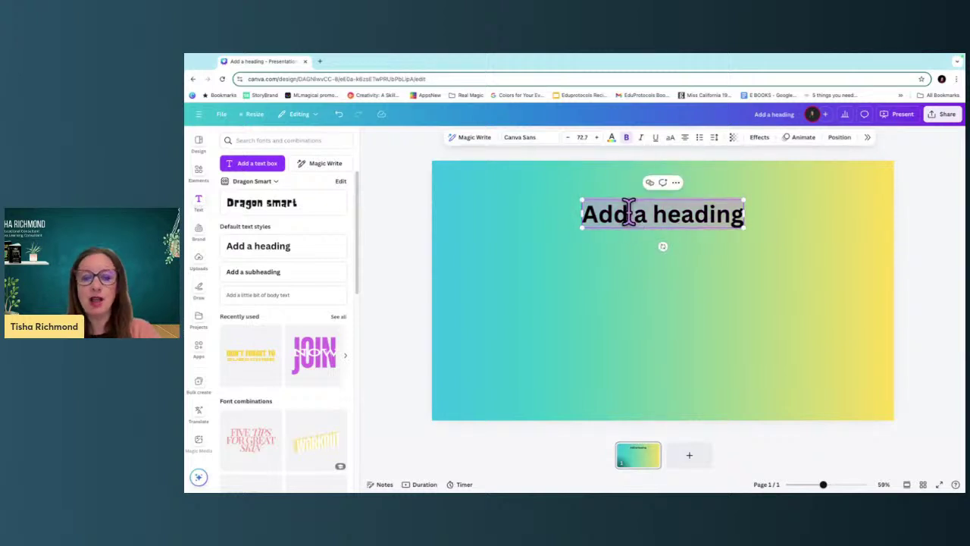
{"action": "type", "text": "About Me"}
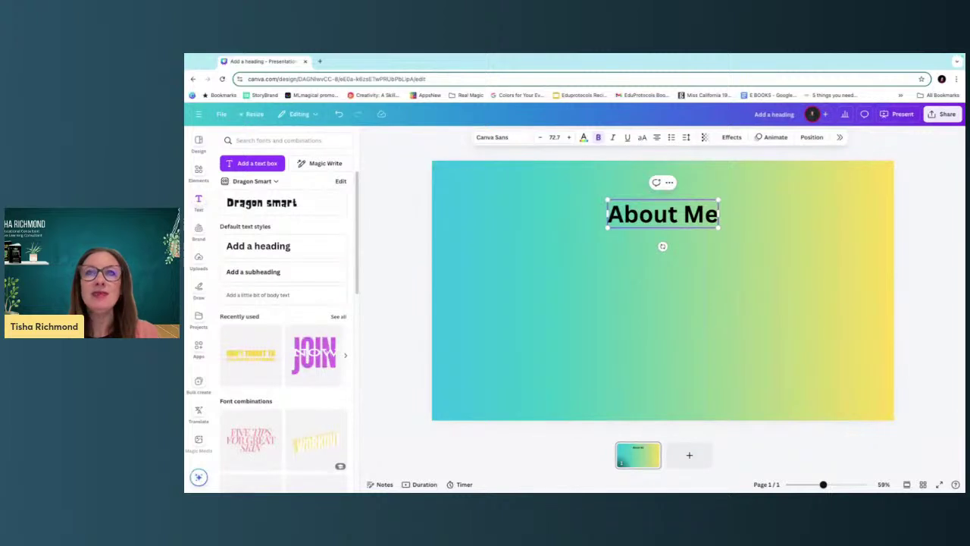
{"action": "left_click", "coordinate": [598, 302]}
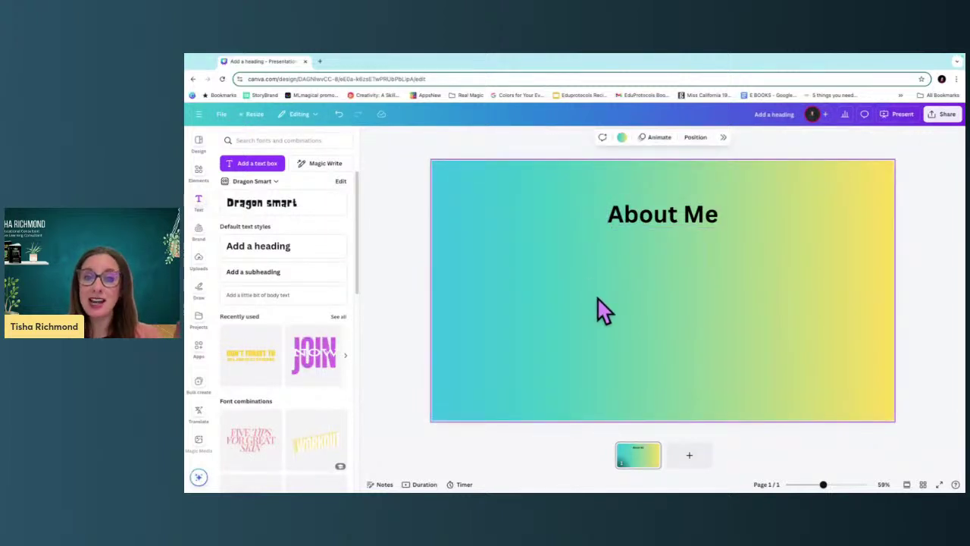
Add a square picture frame, resize it to 332 by 332 and place it below the heading.
{"action": "left_click", "coordinate": [199, 171]}
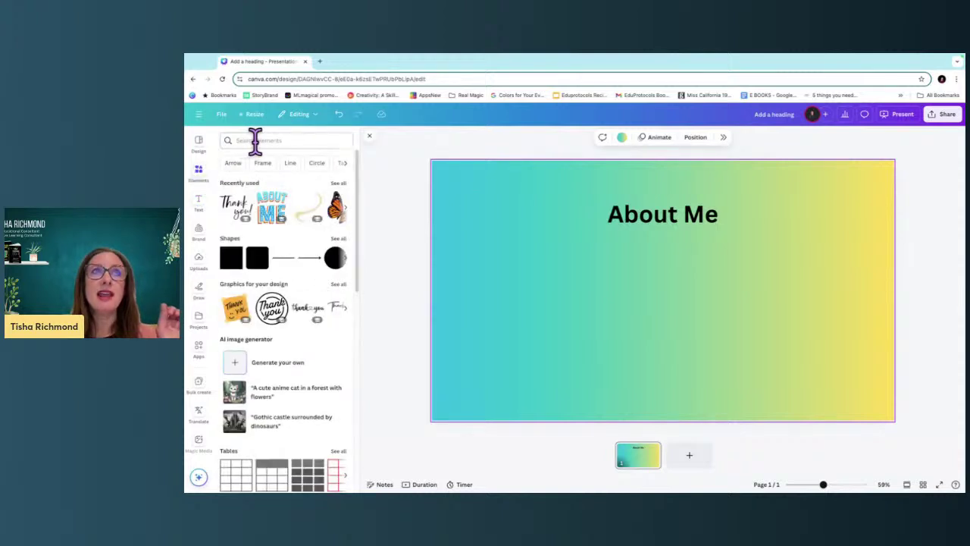
{"action": "left_click", "coordinate": [253, 141]}
{"action": "left_click", "coordinate": [260, 382]}
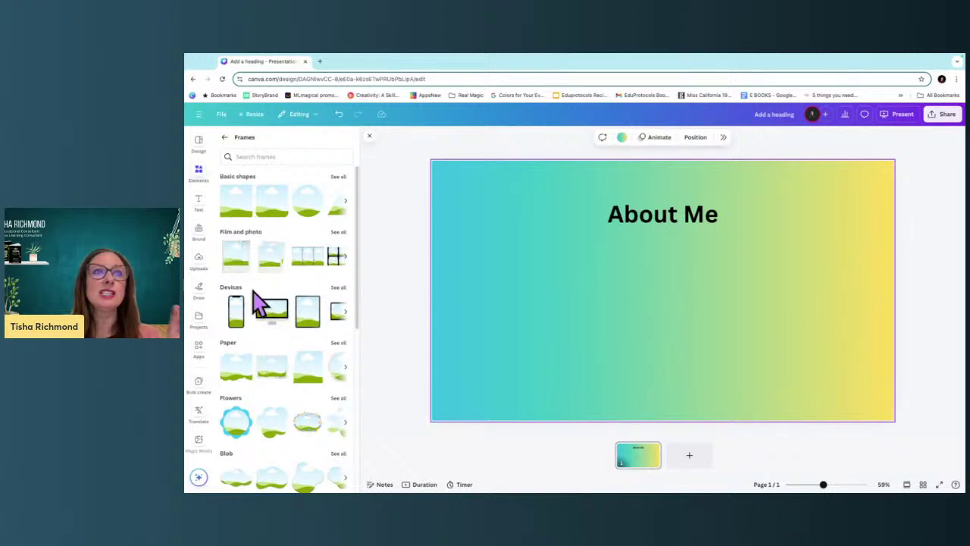
{"action": "scroll", "coordinate": [257, 303], "scroll_direction": "down", "scroll_amount": 3}
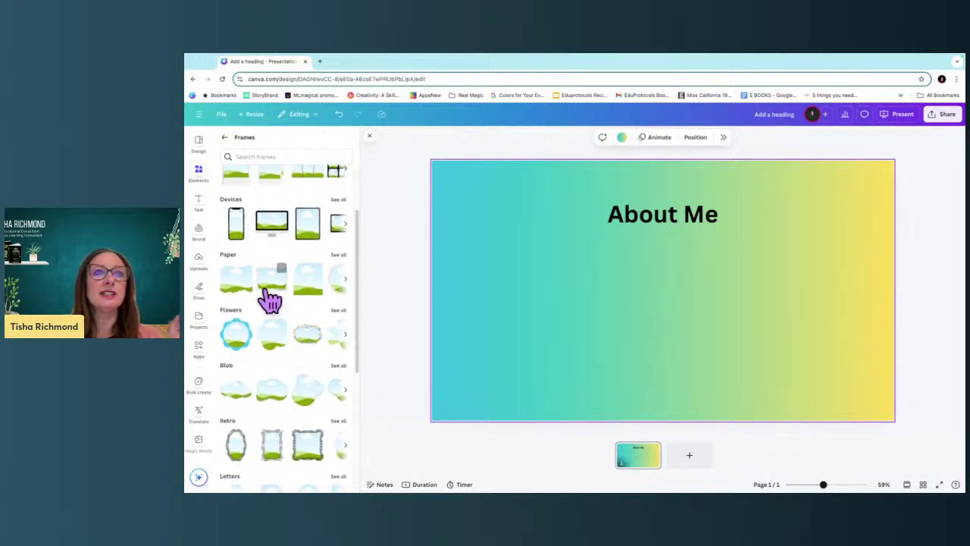
{"action": "scroll", "coordinate": [269, 301], "scroll_direction": "up", "scroll_amount": 3}
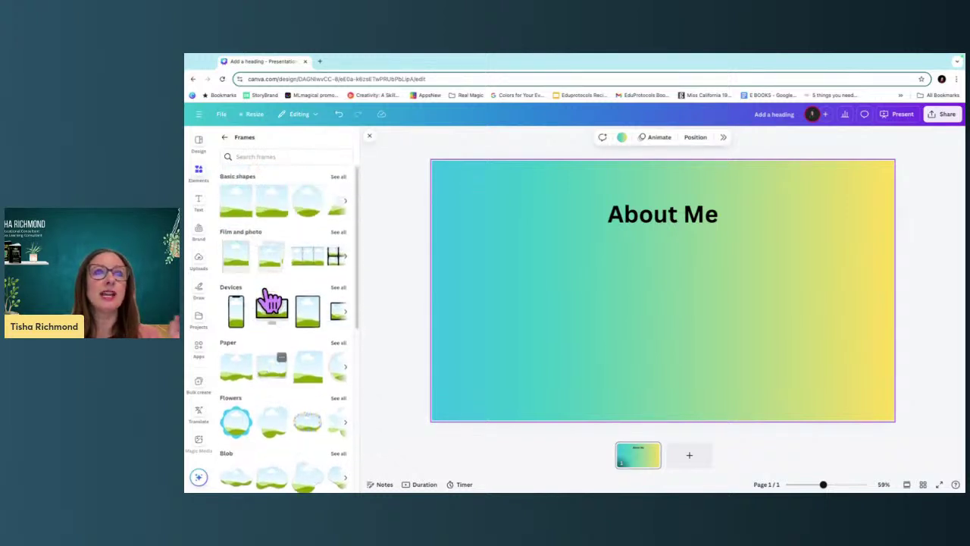
{"action": "left_click", "coordinate": [273, 206]}
{"action": "left_click_drag", "start_coordinate": [727, 221], "coordinate": [666, 267]}
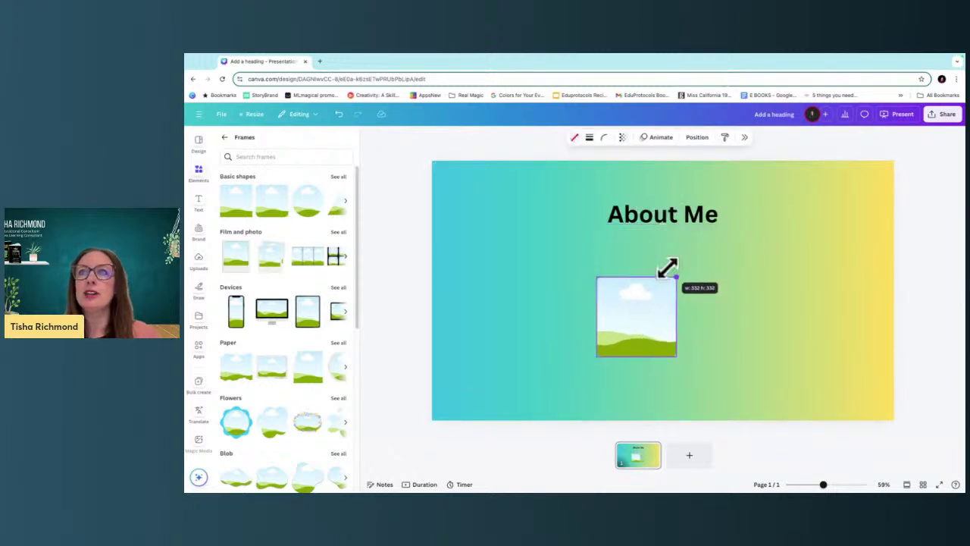
{"action": "left_click_drag", "start_coordinate": [643, 336], "coordinate": [660, 281]}
Duplicate the frame twice, line up all three in an evenly spaced row, and select them.
{"action": "key", "text": "super+d"}
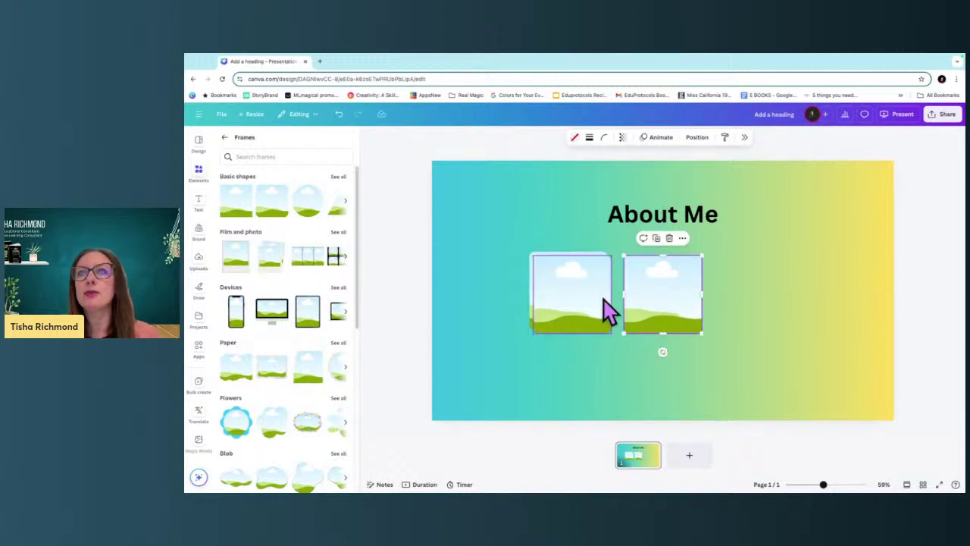
{"action": "key", "text": "super+d"}
{"action": "left_click_drag", "start_coordinate": [704, 309], "coordinate": [778, 293]}
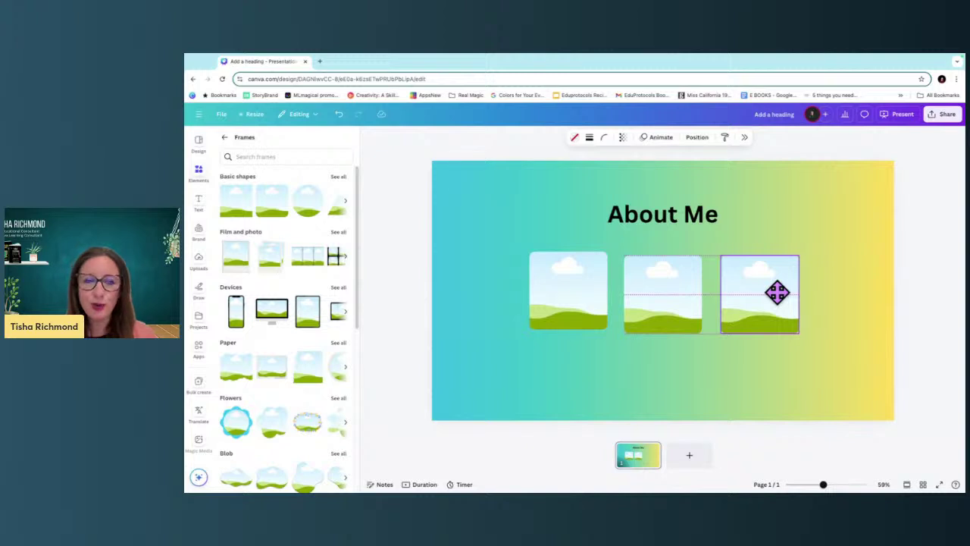
{"action": "left_click_drag", "start_coordinate": [777, 292], "coordinate": [777, 292]}
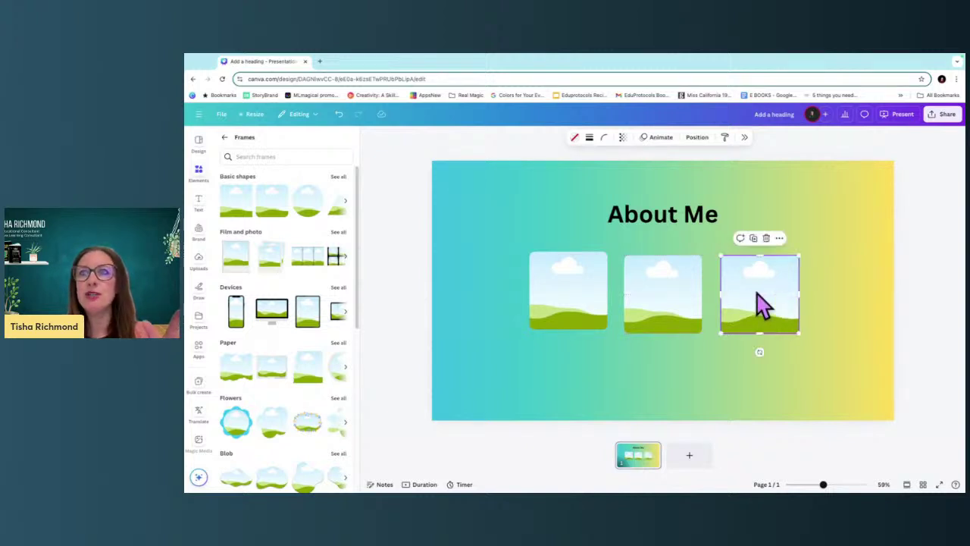
{"action": "left_click_drag", "start_coordinate": [592, 291], "coordinate": [590, 290]}
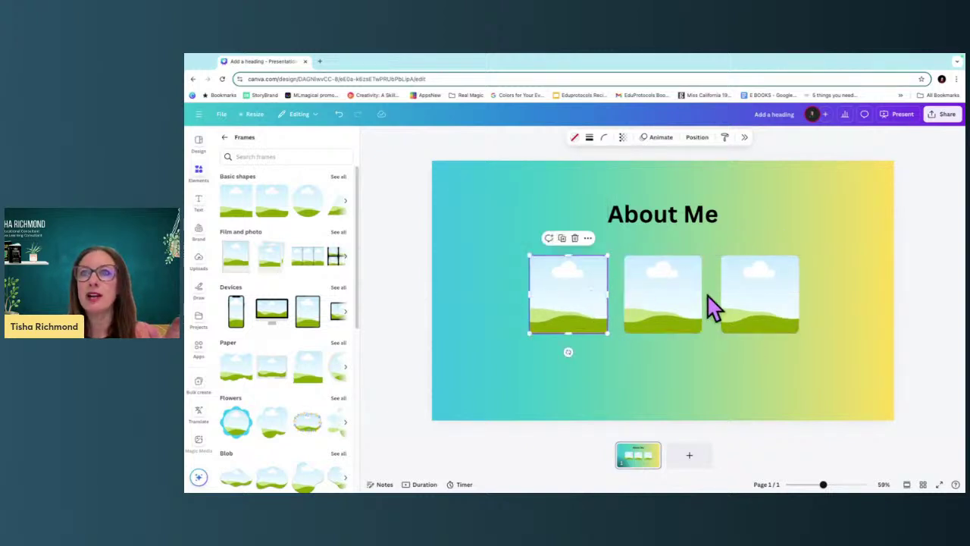
{"action": "left_click_drag", "start_coordinate": [499, 268], "coordinate": [767, 301]}
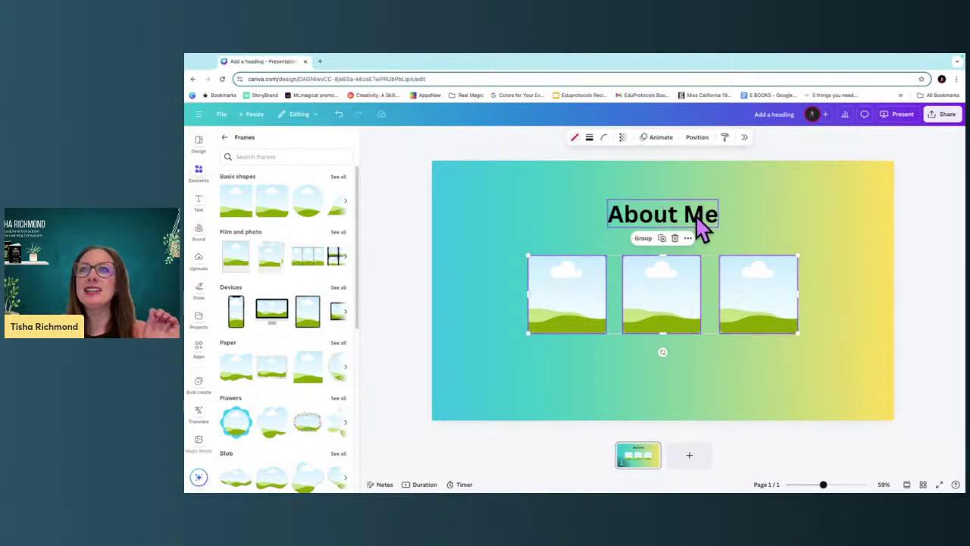
Add an 'Add a little bit of body text' caption below the first frame.
{"action": "left_click", "coordinate": [581, 388]}
{"action": "left_click", "coordinate": [573, 325]}
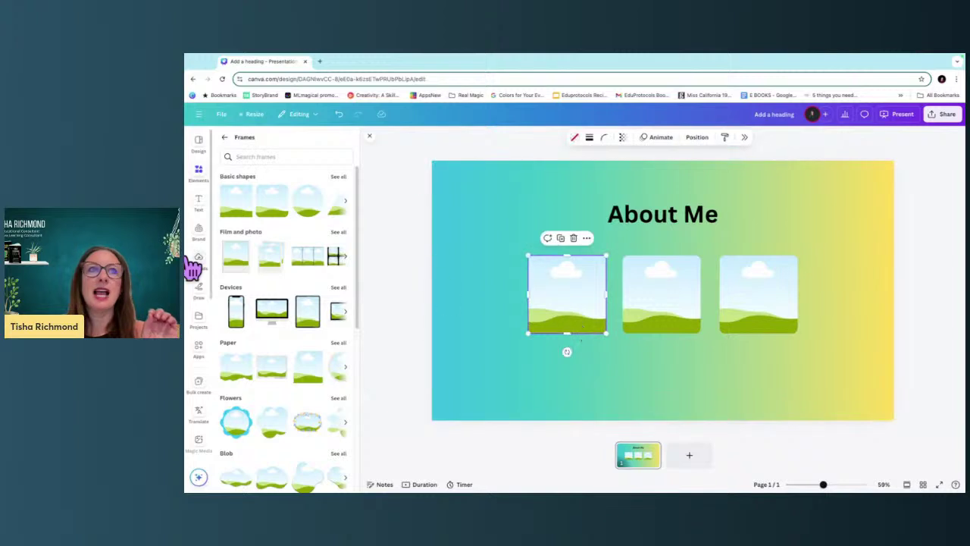
{"action": "left_click", "coordinate": [199, 201]}
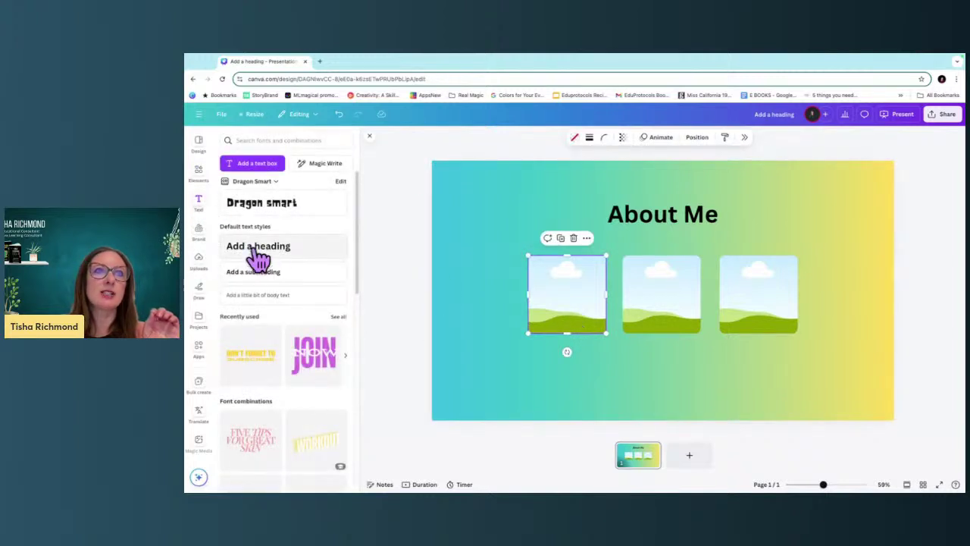
{"action": "left_click", "coordinate": [261, 295]}
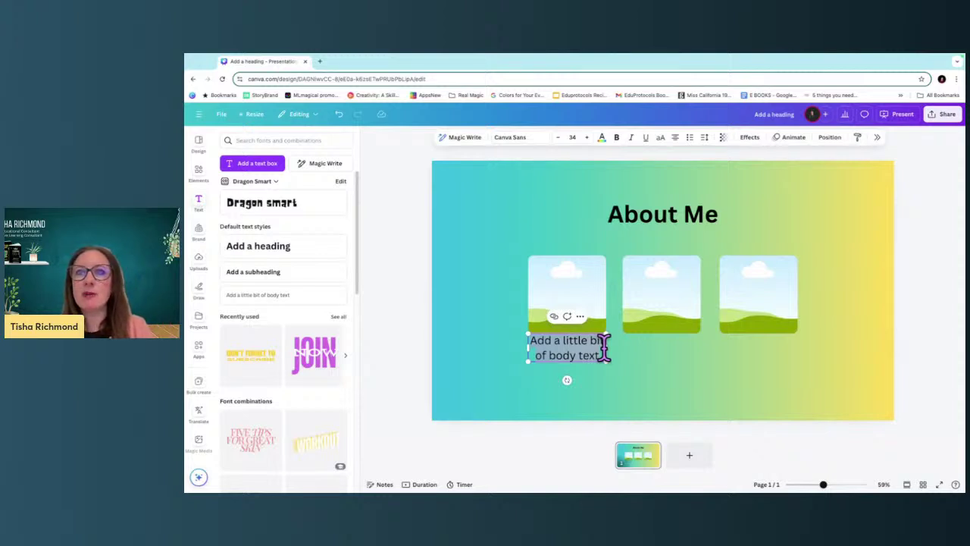
Shrink the caption to size 27, centre it under the first frame, and duplicate it.
{"action": "left_click", "coordinate": [558, 137]}
{"action": "left_click", "coordinate": [559, 137]}
{"action": "left_click", "coordinate": [559, 138]}
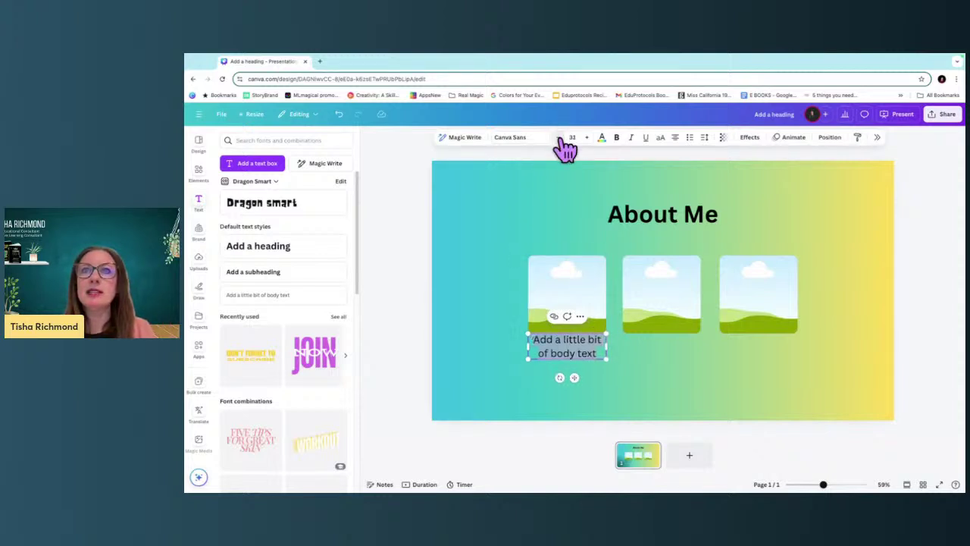
{"action": "left_click", "coordinate": [558, 137]}
{"action": "left_click", "coordinate": [558, 137]}
{"action": "left_click", "coordinate": [559, 137]}
{"action": "left_click", "coordinate": [559, 137]}
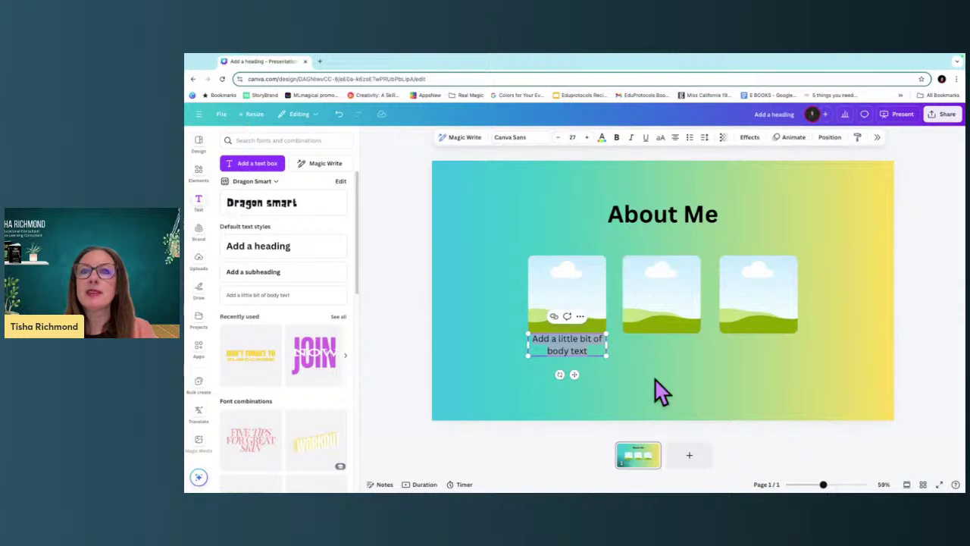
{"action": "left_click_drag", "start_coordinate": [586, 346], "coordinate": [674, 350]}
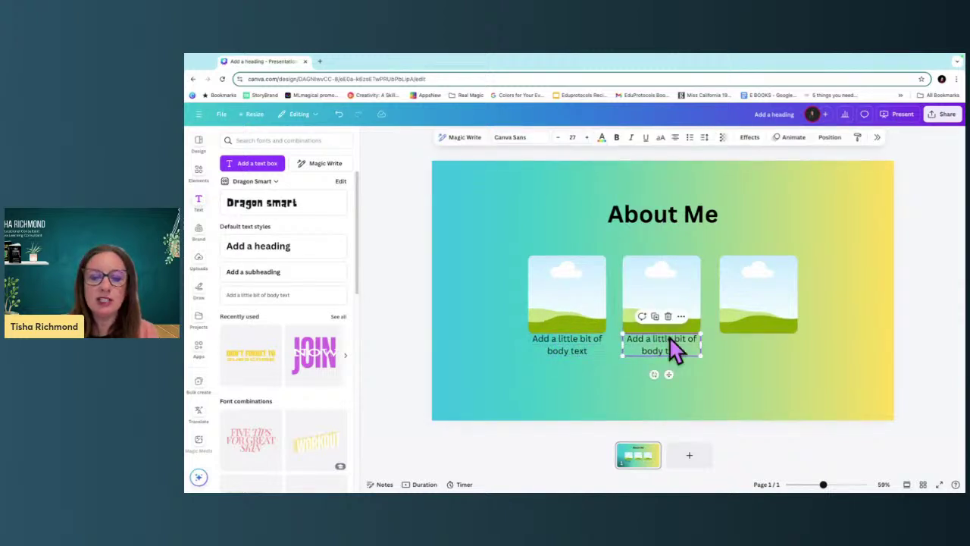
{"action": "key", "text": "ctrl+d"}
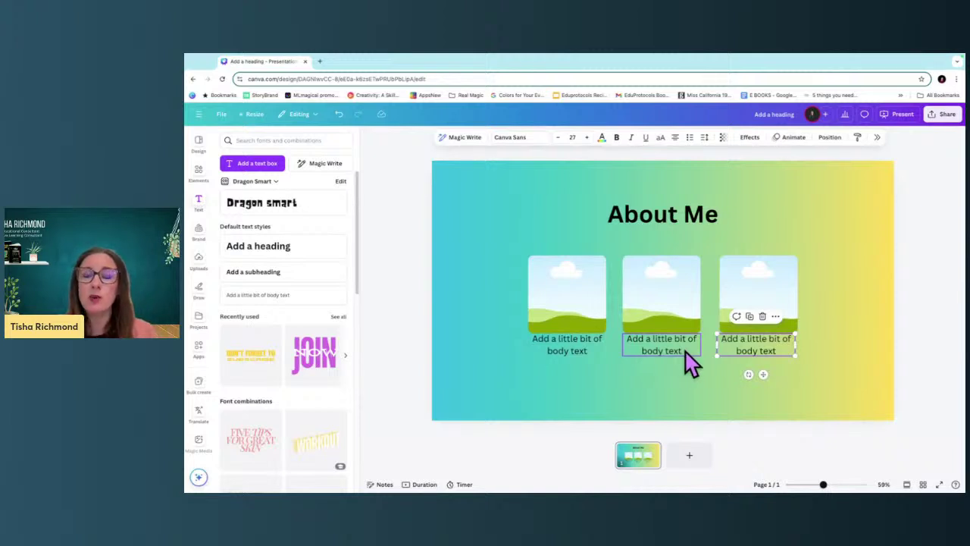
Lock position only on each of the three captions, then deselect everything.
{"action": "left_click", "coordinate": [572, 350]}
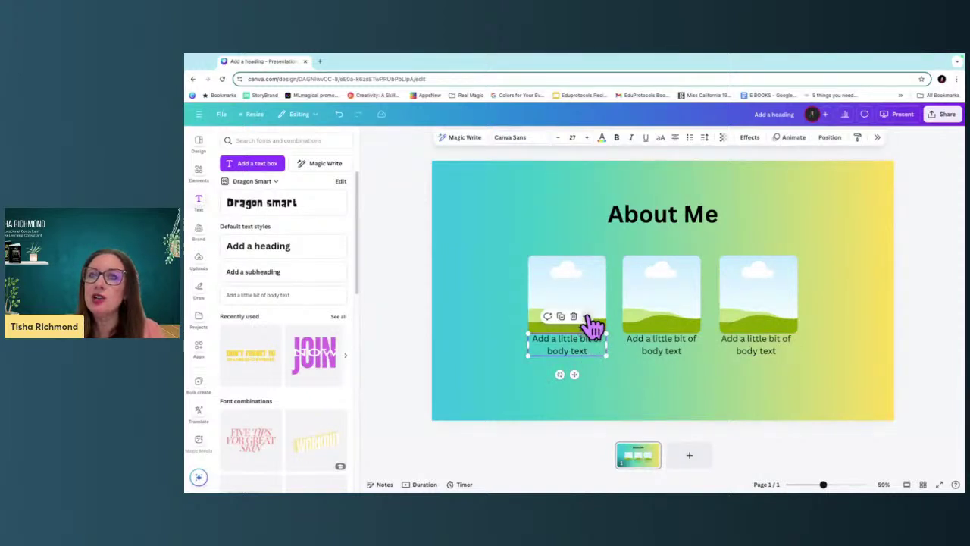
{"action": "left_click", "coordinate": [586, 316]}
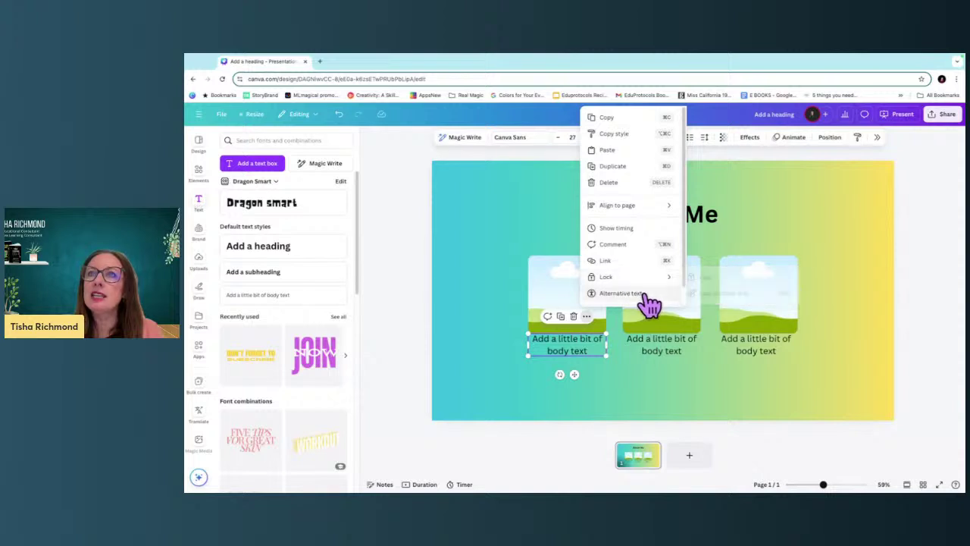
{"action": "mouse_move", "coordinate": [645, 279]}
{"action": "left_click", "coordinate": [714, 292]}
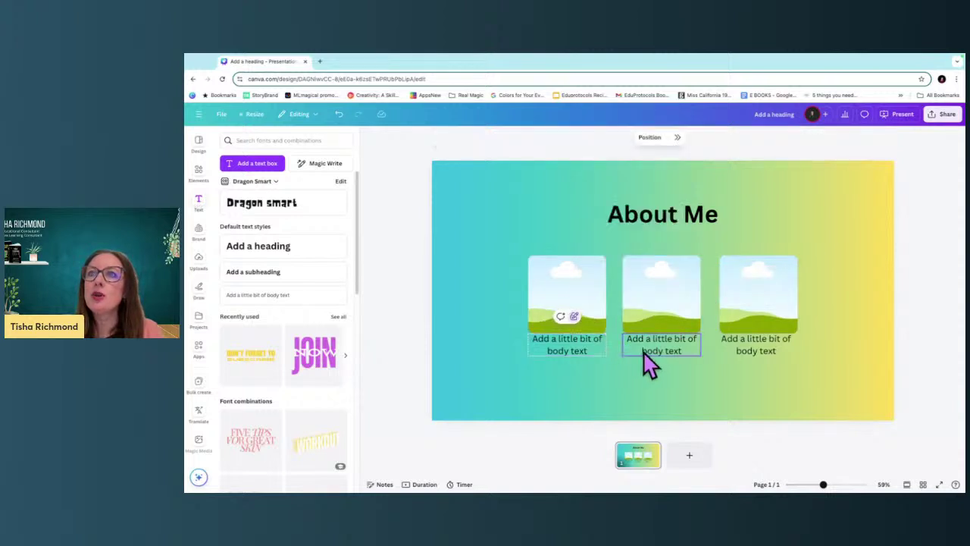
{"action": "left_click", "coordinate": [644, 354]}
{"action": "left_click", "coordinate": [680, 315]}
{"action": "mouse_move", "coordinate": [716, 286]}
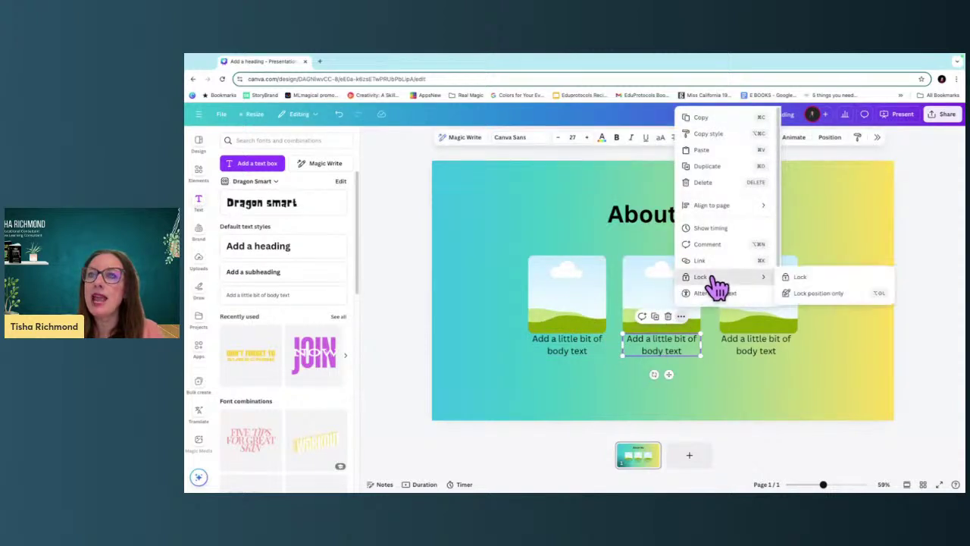
{"action": "left_click", "coordinate": [830, 294]}
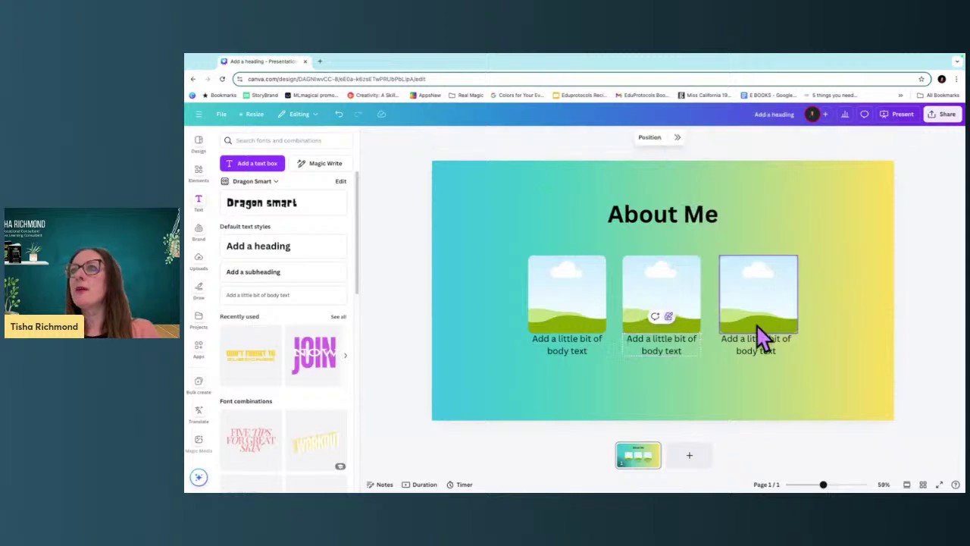
{"action": "left_click", "coordinate": [735, 347]}
{"action": "left_click", "coordinate": [775, 315]}
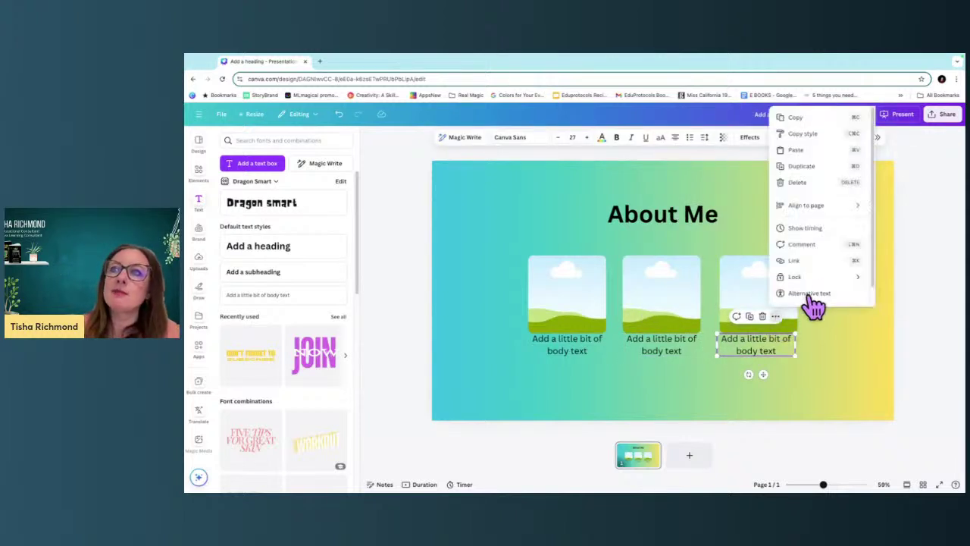
{"action": "mouse_move", "coordinate": [794, 280]}
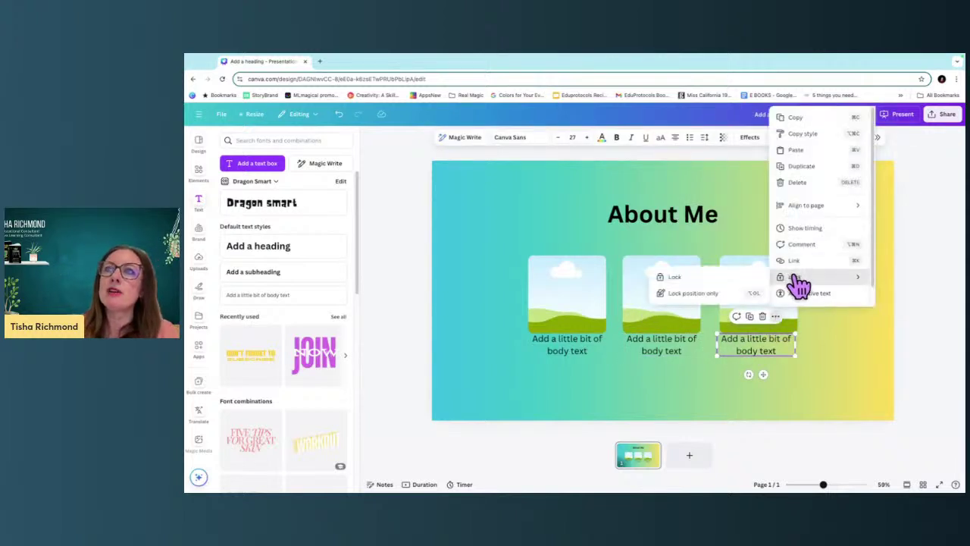
{"action": "left_click", "coordinate": [688, 294]}
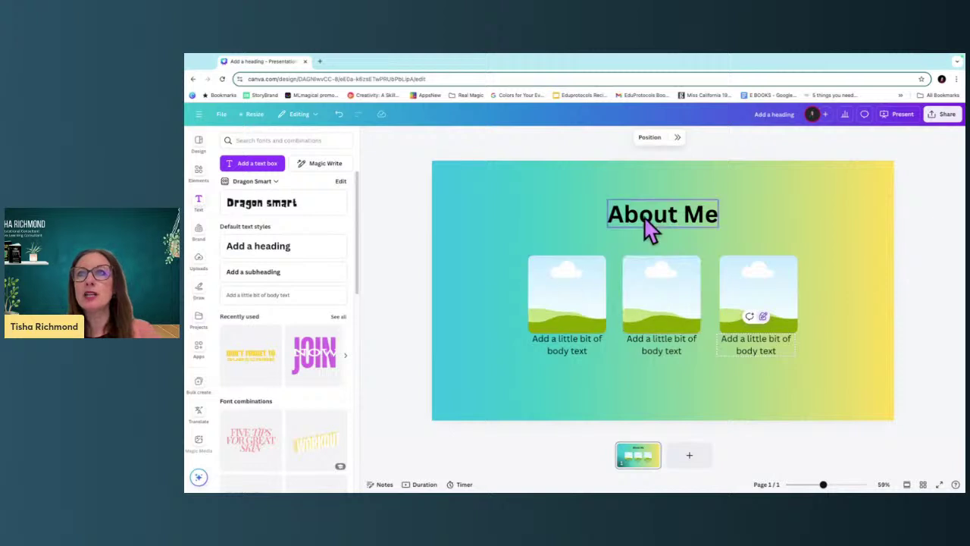
{"action": "left_click", "coordinate": [479, 343]}
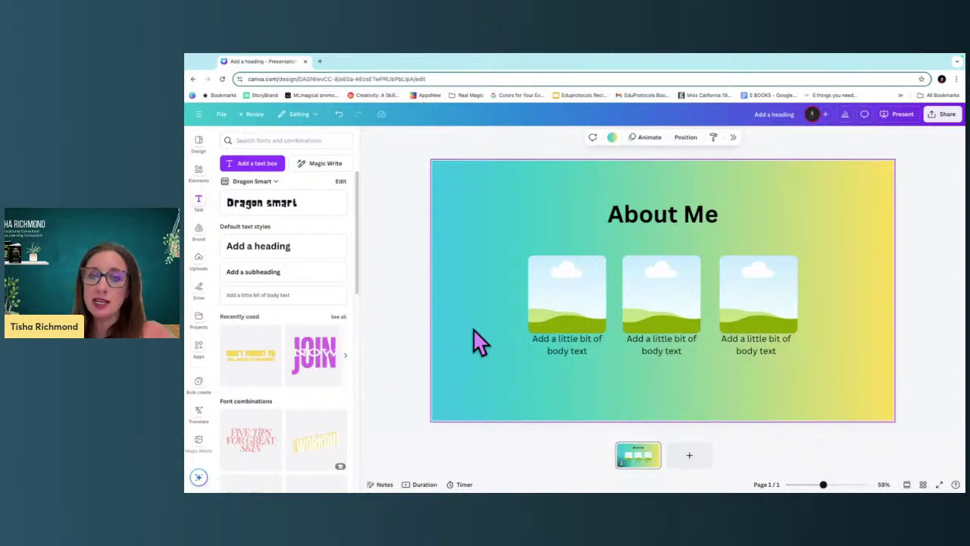
Create a template link for the design, copy it, and close the sharing and text panels.
{"action": "left_click", "coordinate": [944, 114]}
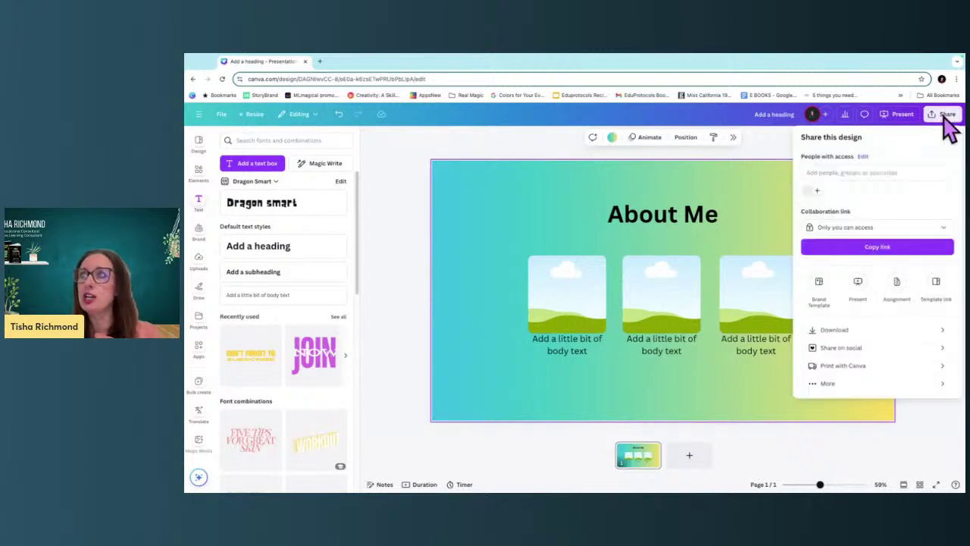
{"action": "left_click", "coordinate": [937, 287]}
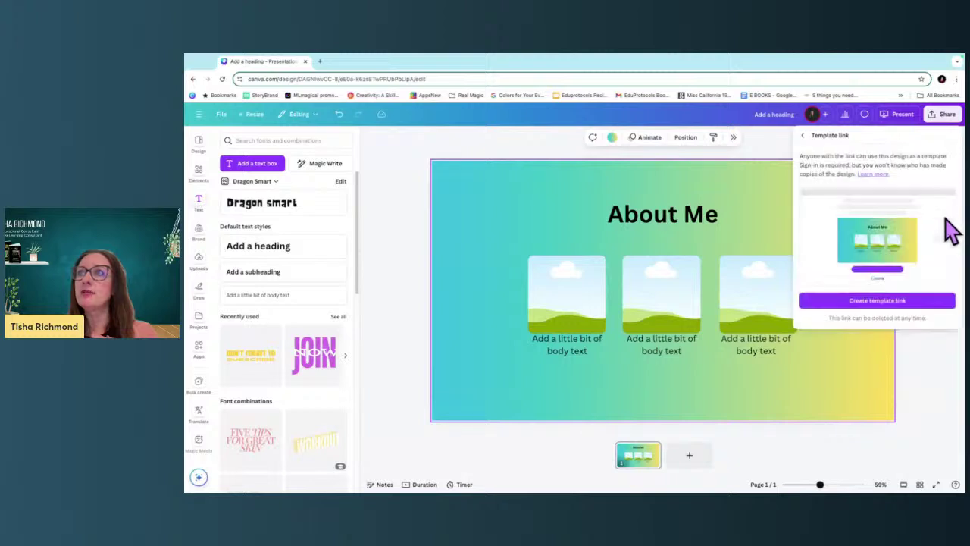
{"action": "left_click", "coordinate": [926, 300]}
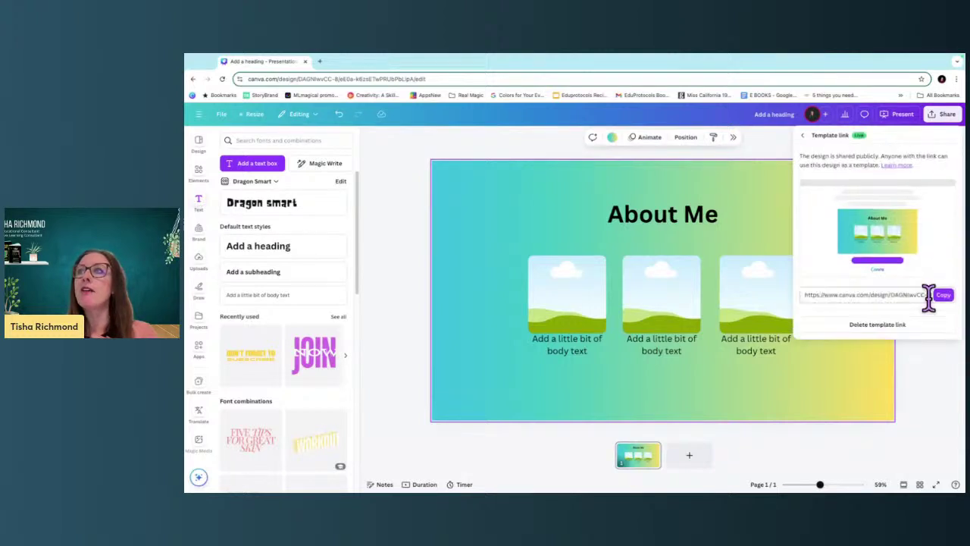
{"action": "left_click", "coordinate": [942, 294]}
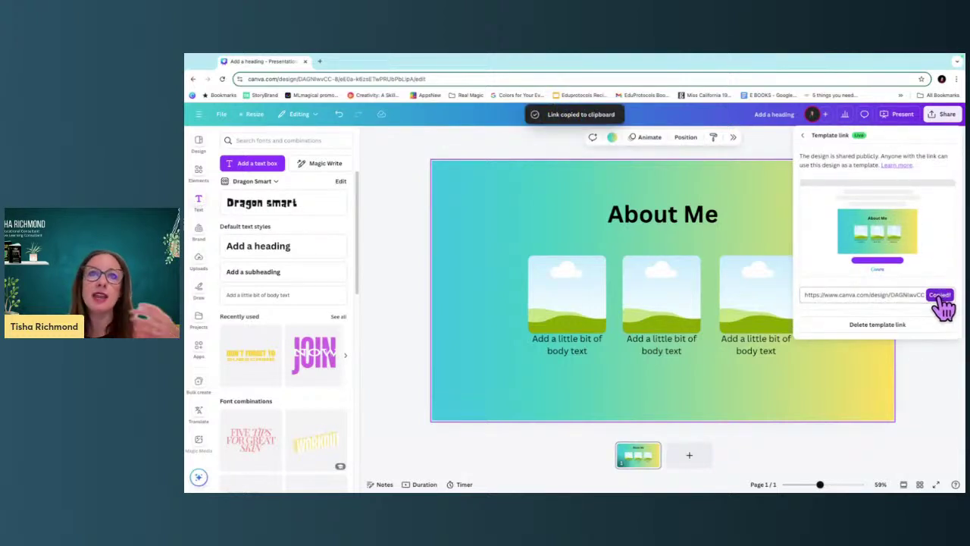
{"action": "left_click", "coordinate": [920, 373]}
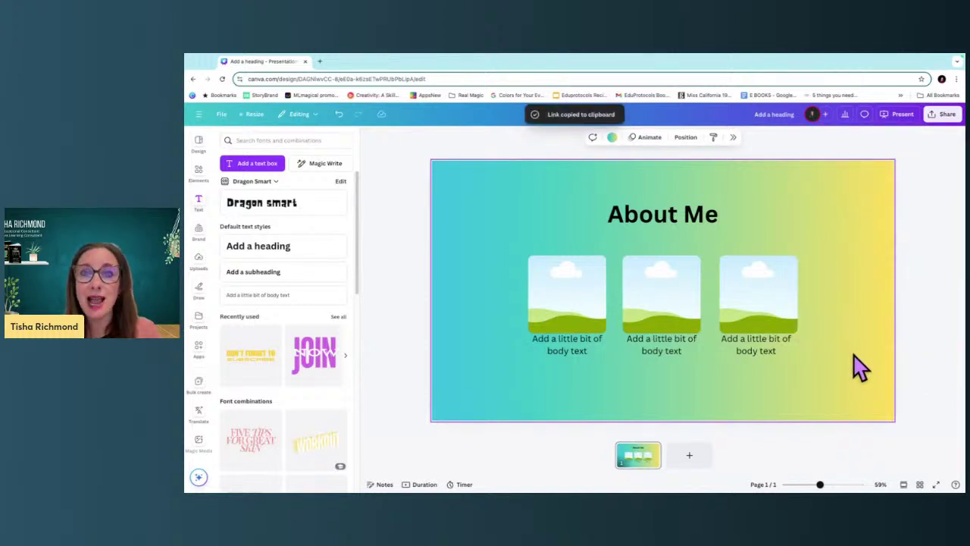
{"action": "left_click", "coordinate": [374, 143]}
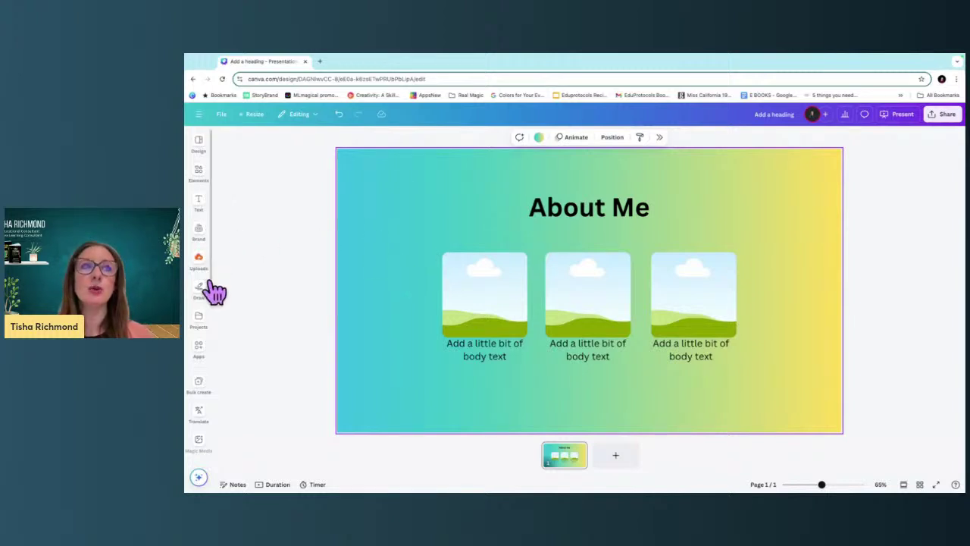
Search the apps for 'bulk create' and launch the Bulk create app.
{"action": "left_click", "coordinate": [198, 347]}
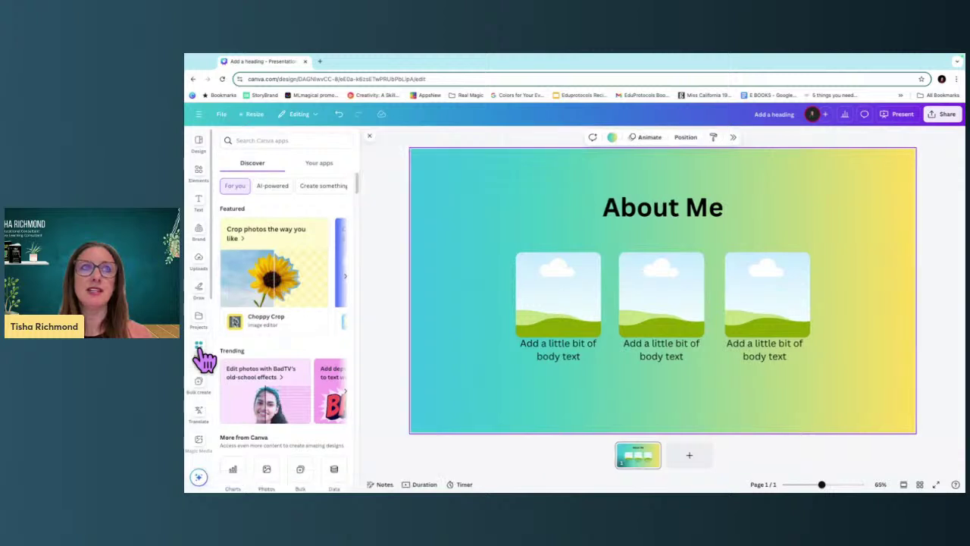
{"action": "left_click", "coordinate": [251, 141]}
{"action": "type", "text": "lk create"}
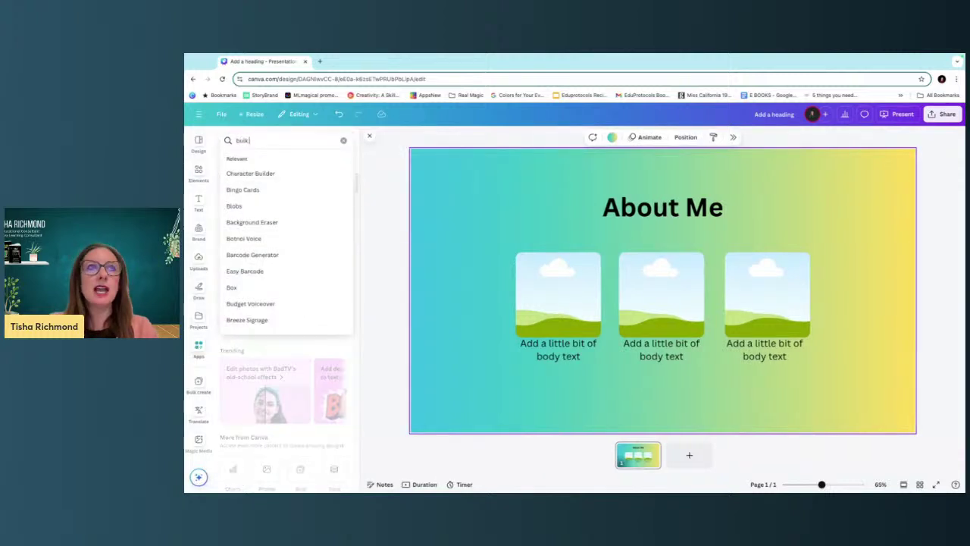
{"action": "key", "text": "Return"}
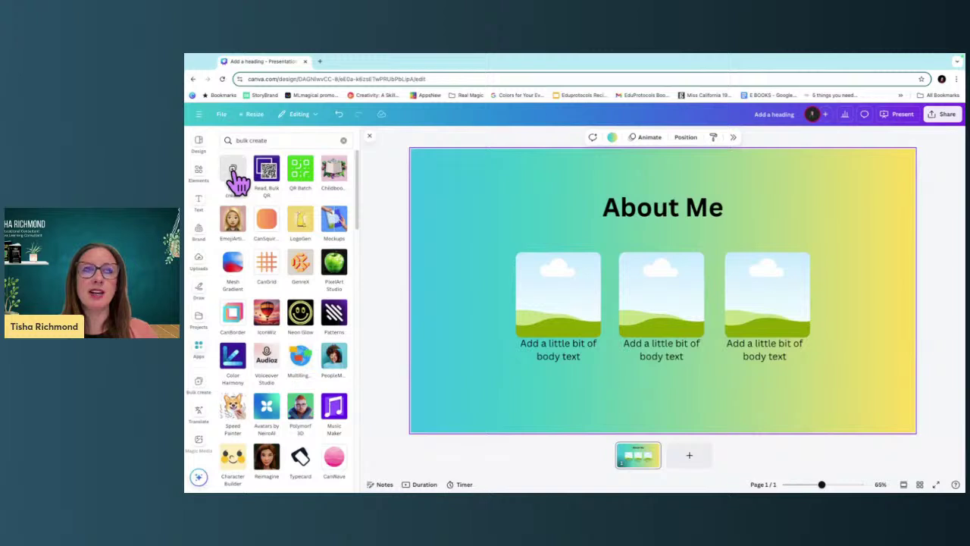
{"action": "left_click", "coordinate": [235, 178]}
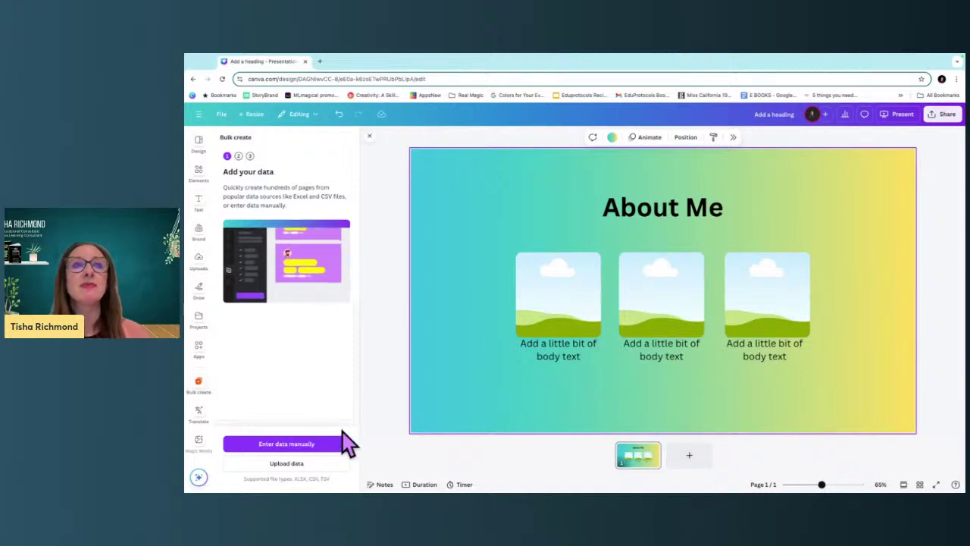
Manually enter four more people's names in Name rows 3–6 and finish with Done.
{"action": "left_click", "coordinate": [319, 445]}
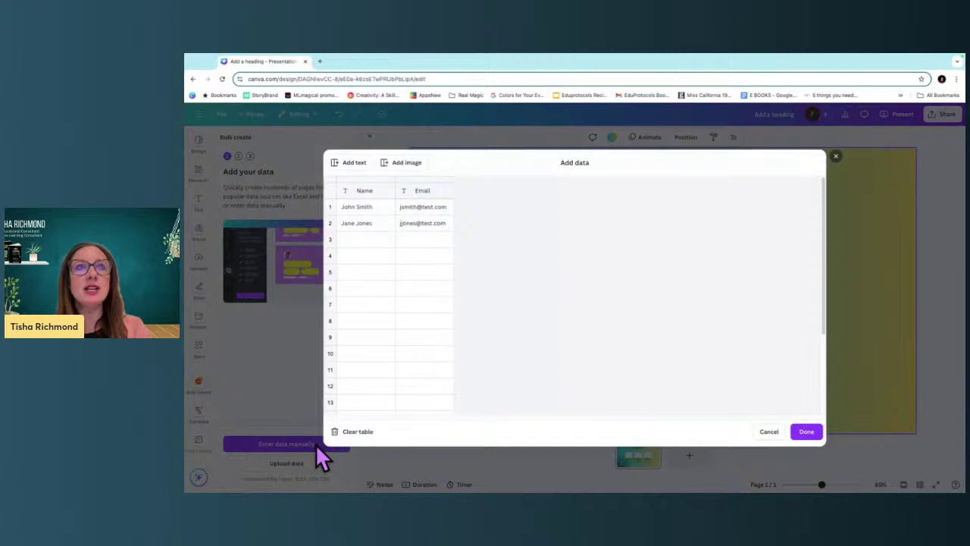
{"action": "left_click", "coordinate": [360, 240]}
{"action": "type", "text": "Tisha"}
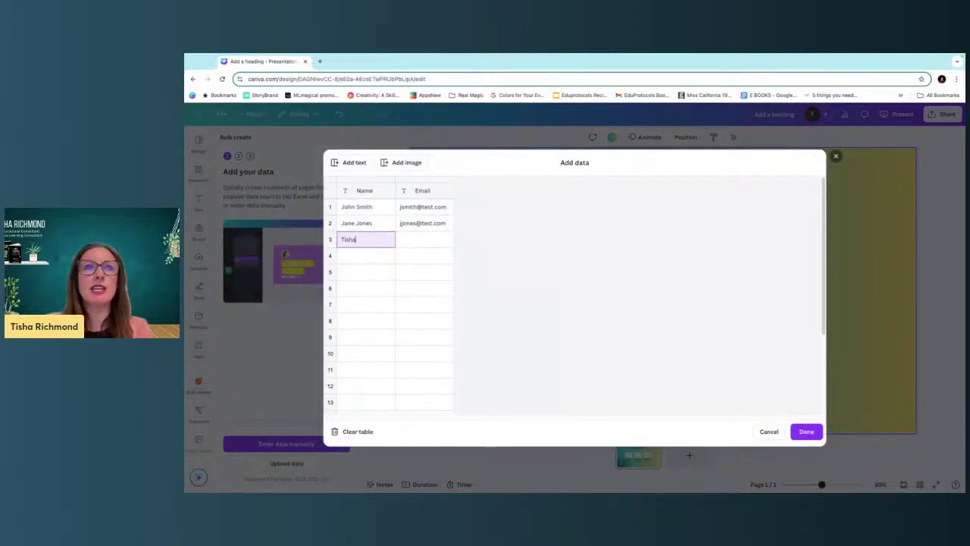
{"action": "type", "text": " Richmond"}
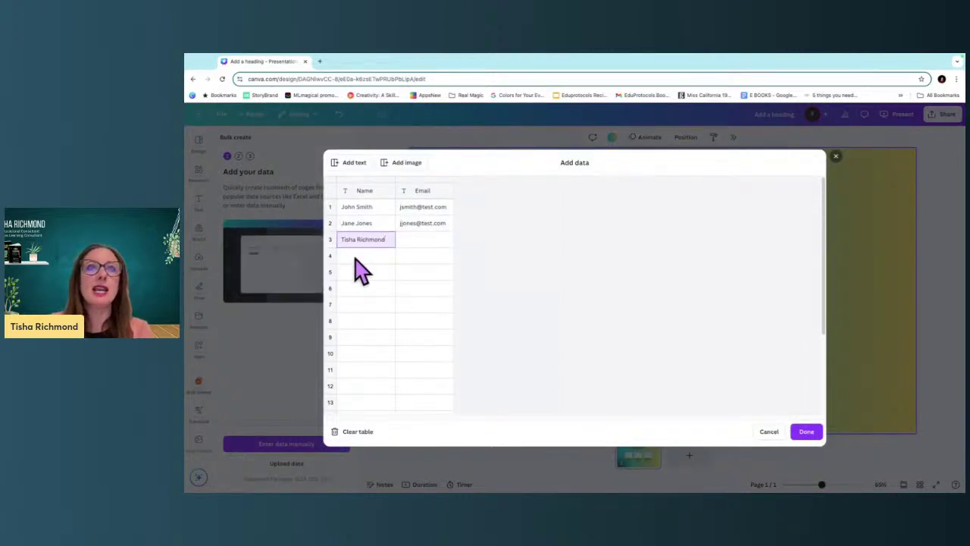
{"action": "left_click", "coordinate": [353, 256]}
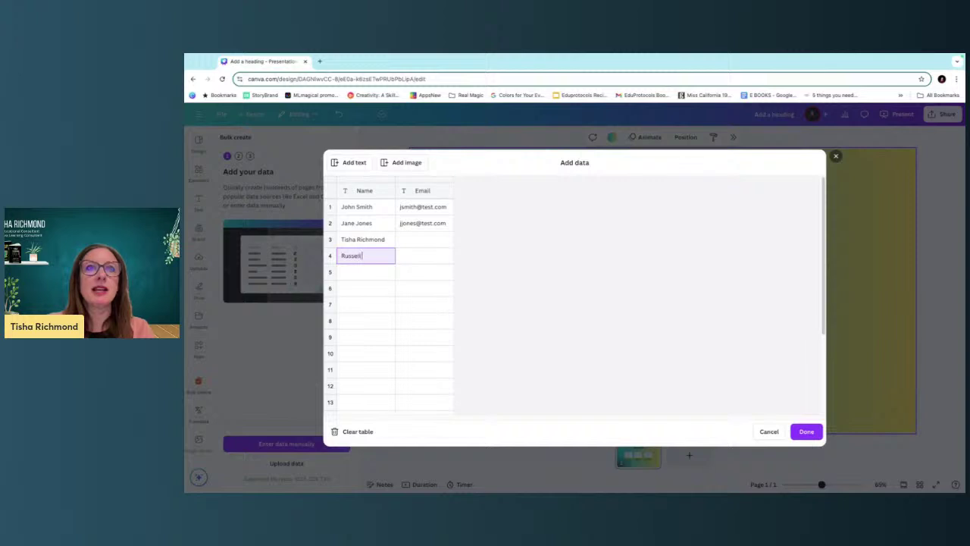
{"action": "left_click", "coordinate": [347, 275]}
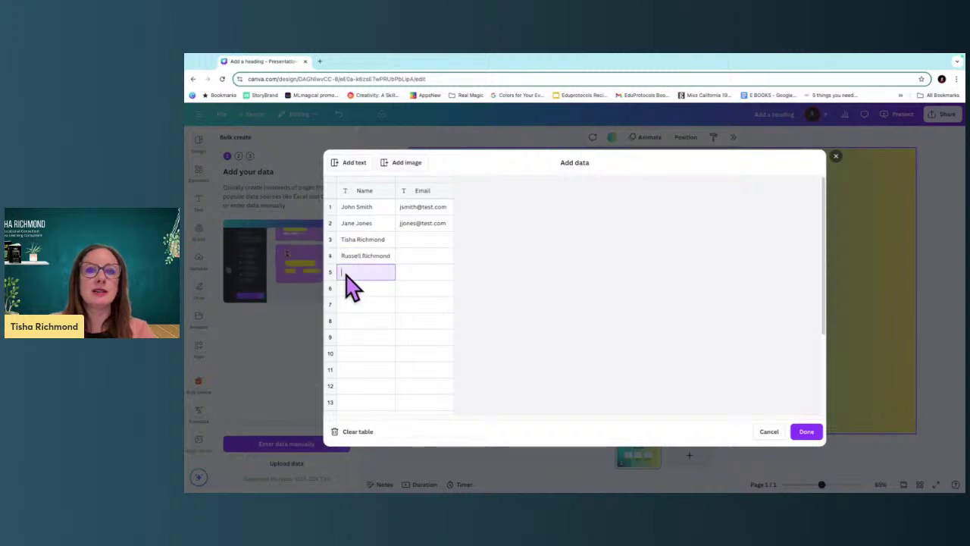
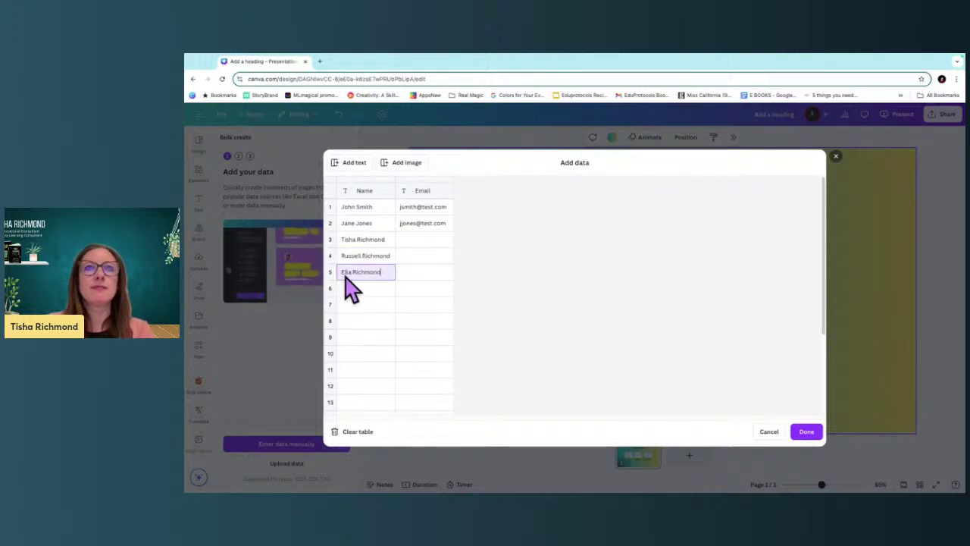
{"action": "left_click", "coordinate": [348, 289]}
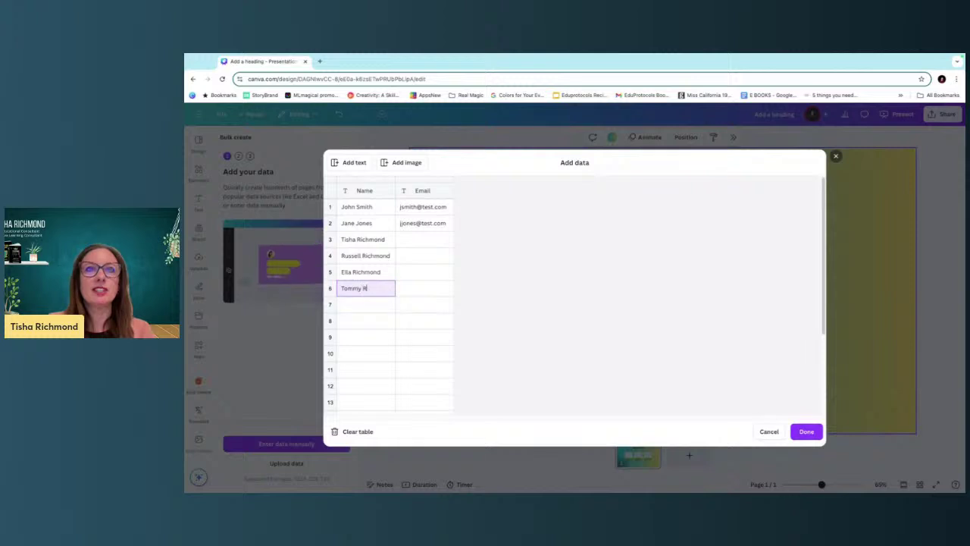
{"action": "left_click", "coordinate": [343, 305]}
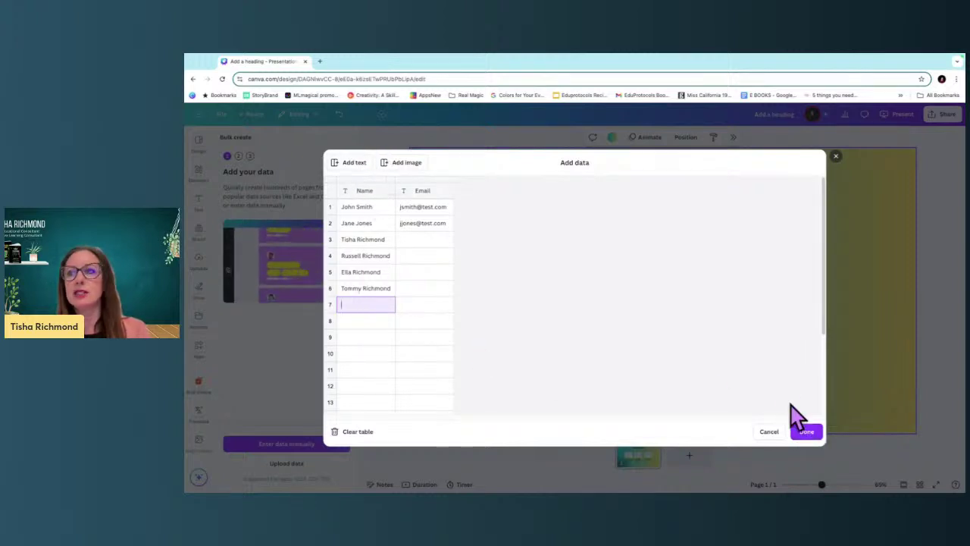
{"action": "left_click", "coordinate": [808, 433]}
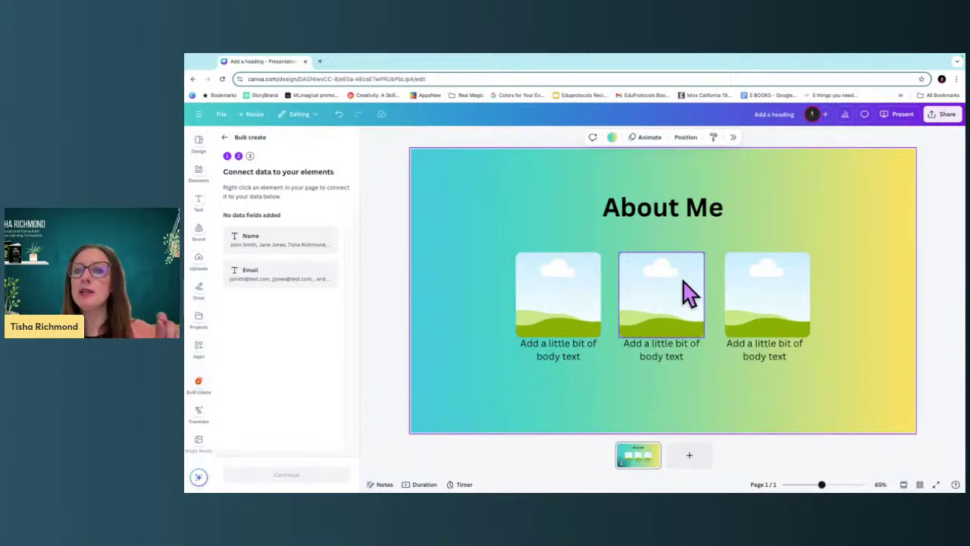
Stretch the About Me heading box across most of the slide width, keeping it centred.
{"action": "left_click", "coordinate": [665, 216]}
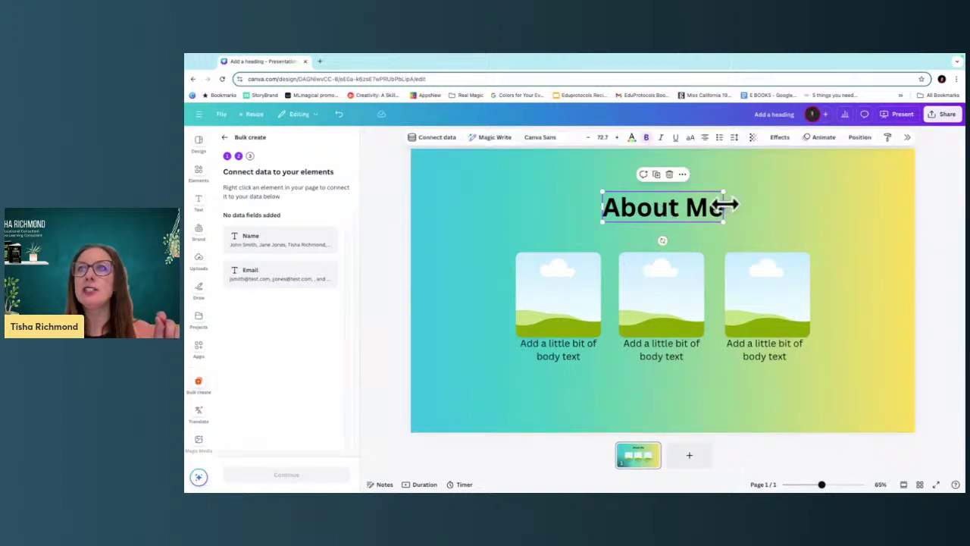
{"action": "left_click_drag", "start_coordinate": [725, 206], "coordinate": [880, 206]}
{"action": "left_click_drag", "start_coordinate": [814, 219], "coordinate": [730, 206]}
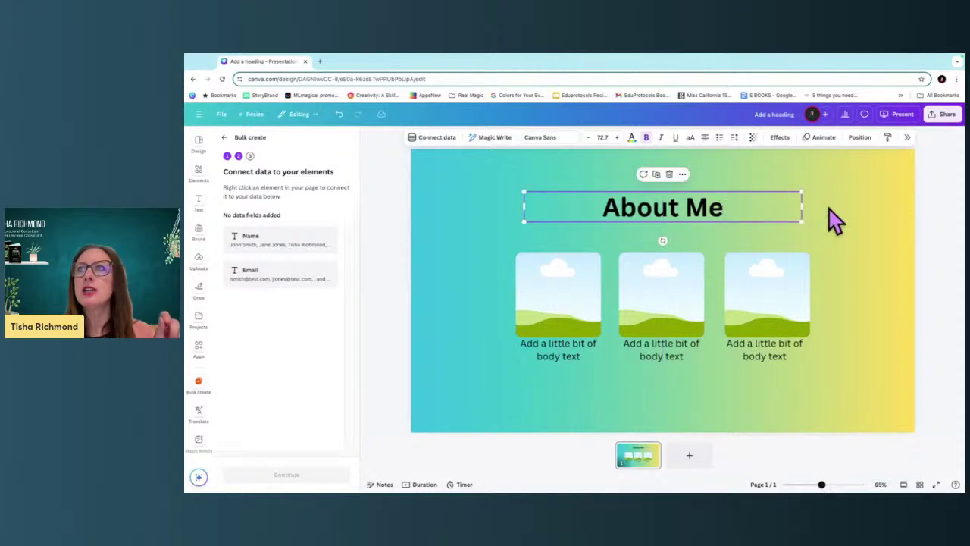
{"action": "left_click_drag", "start_coordinate": [802, 205], "coordinate": [863, 206]}
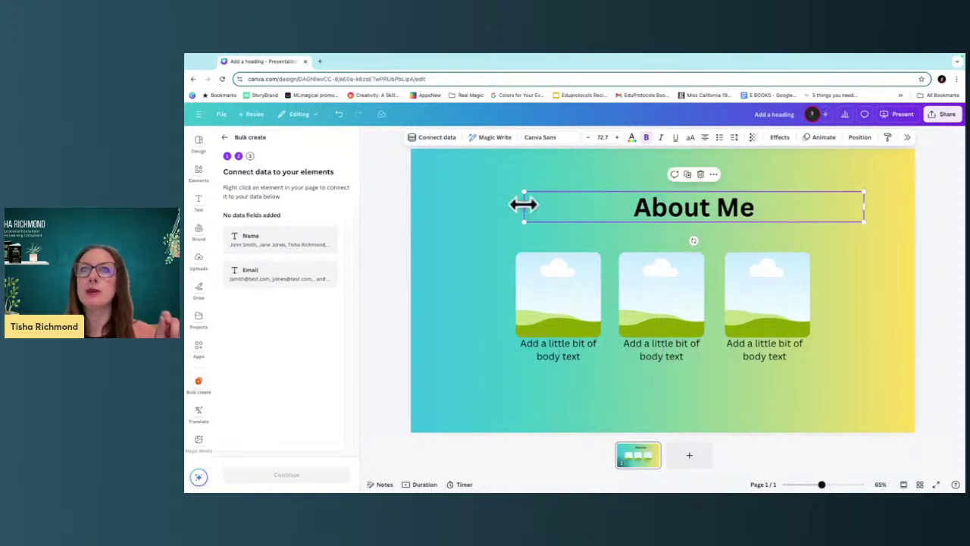
{"action": "mouse_move", "coordinate": [523, 206]}
{"action": "left_mouse_down"}
{"action": "mouse_move", "coordinate": [477, 204]}
{"action": "mouse_move", "coordinate": [551, 202]}
{"action": "mouse_move", "coordinate": [535, 202]}
{"action": "left_mouse_up"}
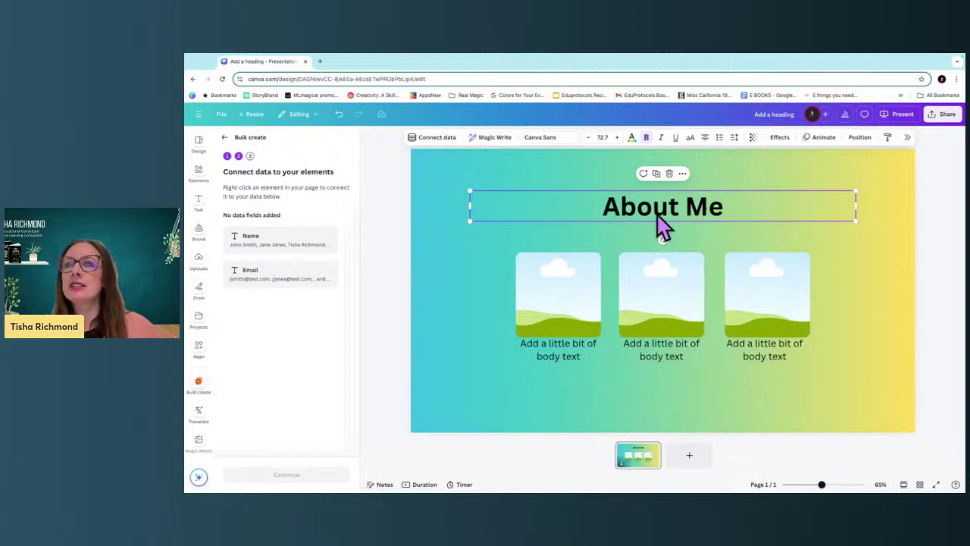
Connect the About Me heading to the Name data field and continue to Apply data.
{"action": "left_click", "coordinate": [682, 174]}
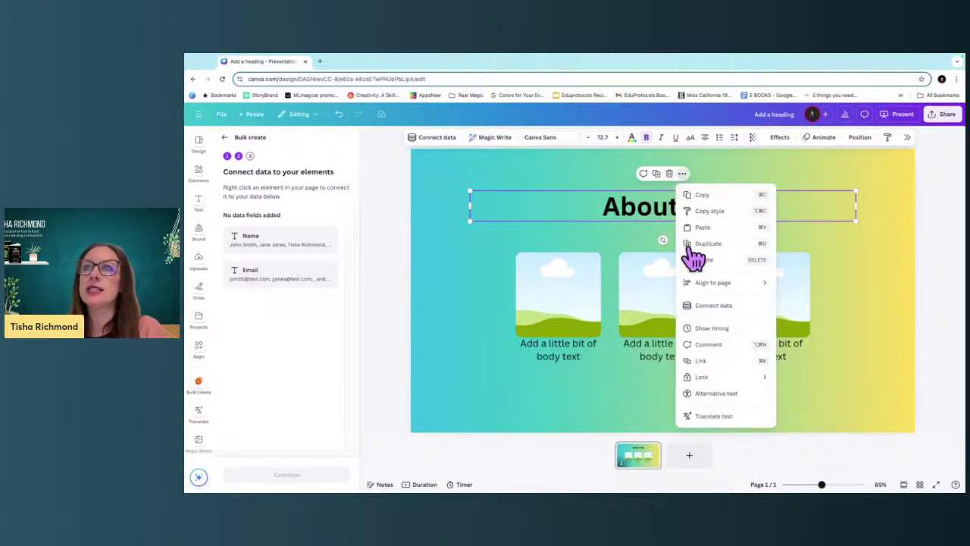
{"action": "left_click", "coordinate": [703, 306]}
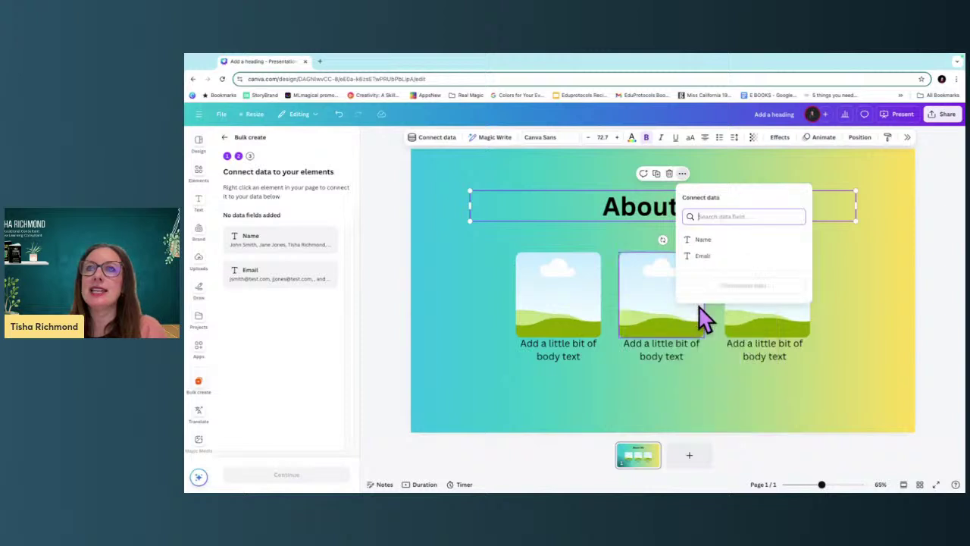
{"action": "left_click", "coordinate": [703, 241]}
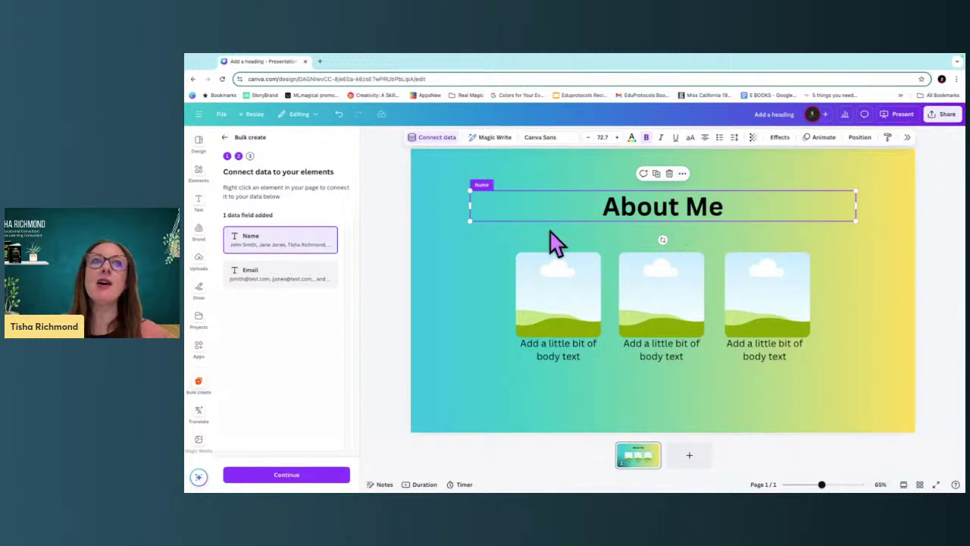
{"action": "left_click", "coordinate": [334, 475]}
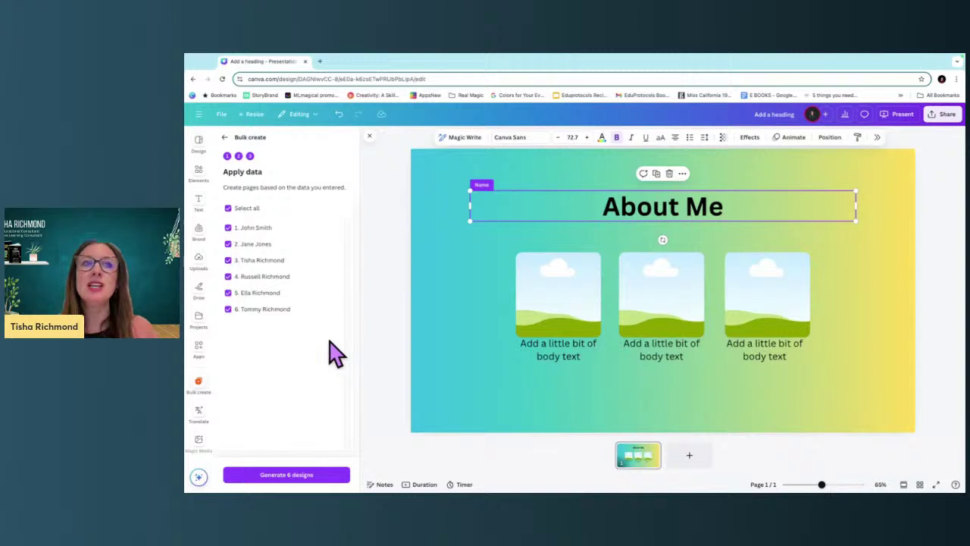
Generate the six personalised name designs, then return to the new deck's tab.
{"action": "left_click", "coordinate": [321, 478]}
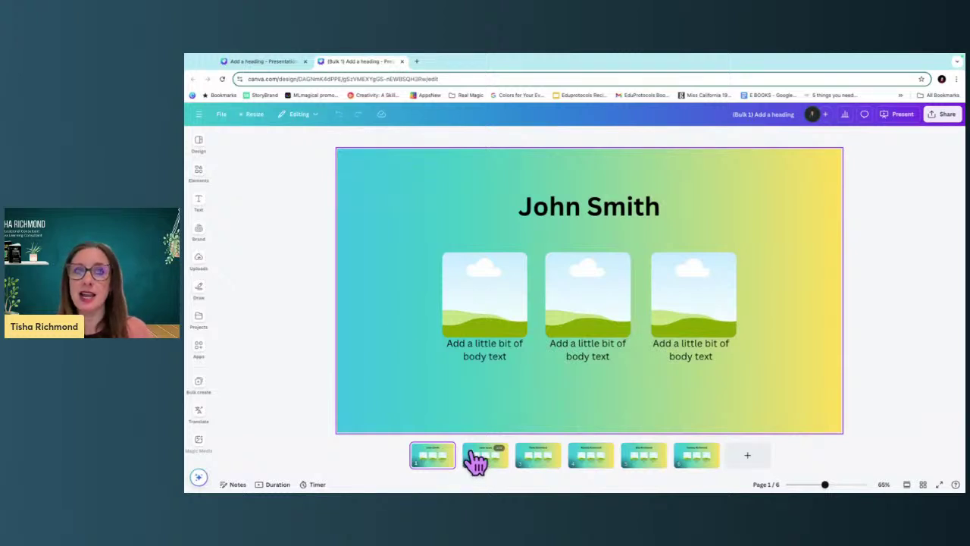
{"action": "left_click", "coordinate": [273, 61]}
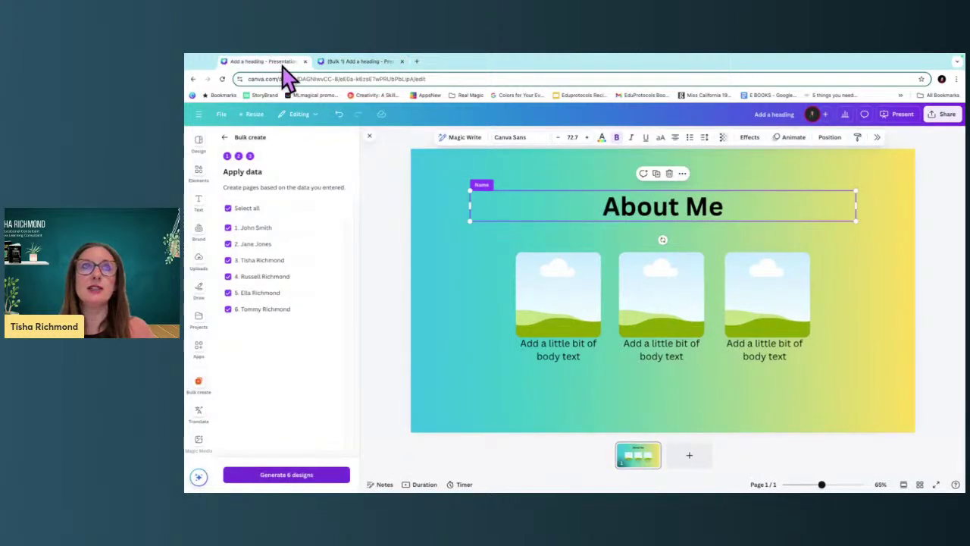
{"action": "left_click", "coordinate": [343, 63]}
Page through slides 2 to 6 of the generated name deck.
{"action": "left_click", "coordinate": [491, 458]}
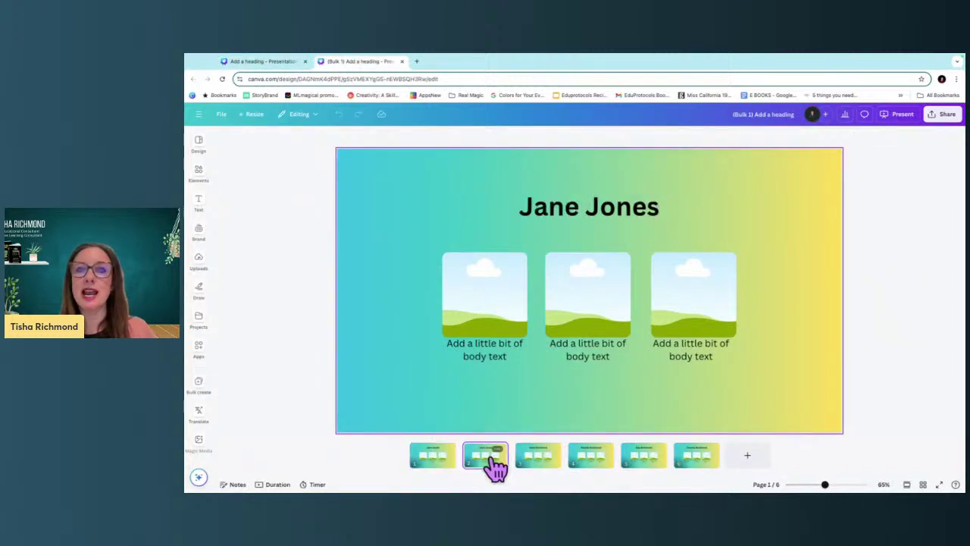
{"action": "left_click", "coordinate": [546, 464]}
{"action": "left_click", "coordinate": [591, 463]}
{"action": "left_click", "coordinate": [635, 463]}
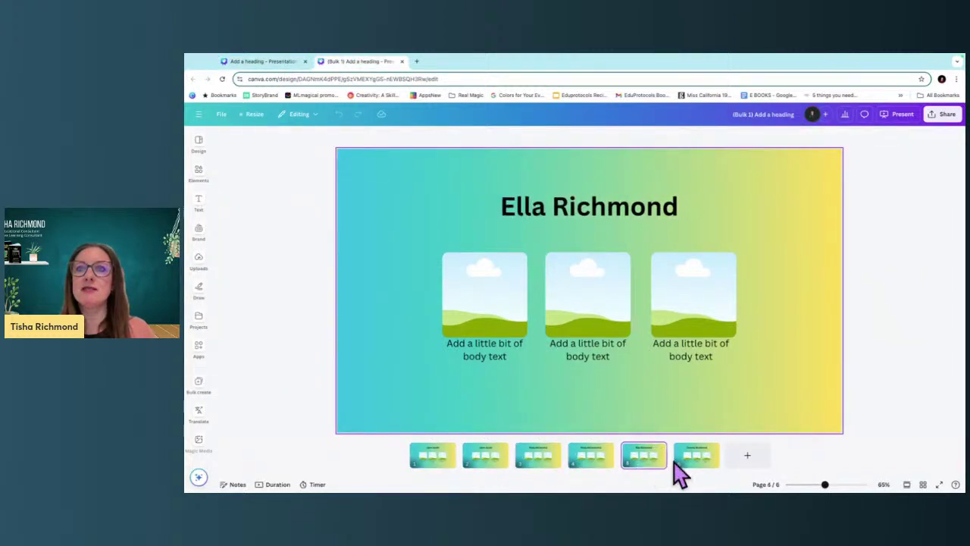
{"action": "left_click", "coordinate": [705, 463]}
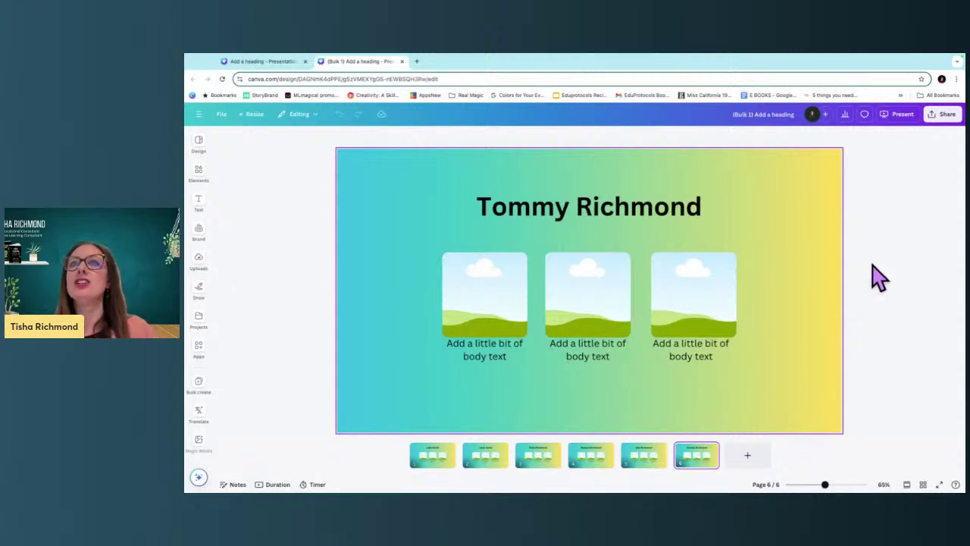
Share the deck with the collaboration link set to 'Anyone with the link' (Can edit).
{"action": "left_click", "coordinate": [948, 115]}
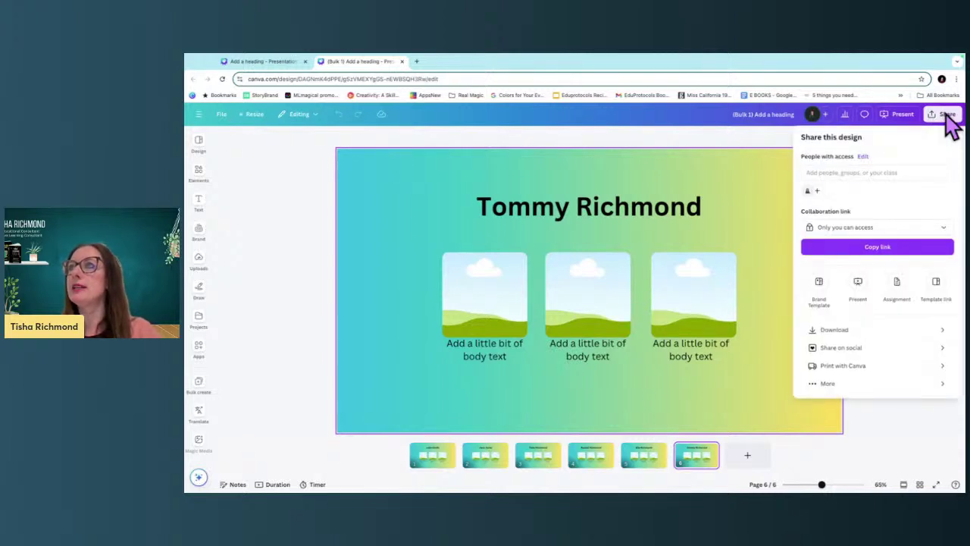
{"action": "left_click", "coordinate": [865, 228]}
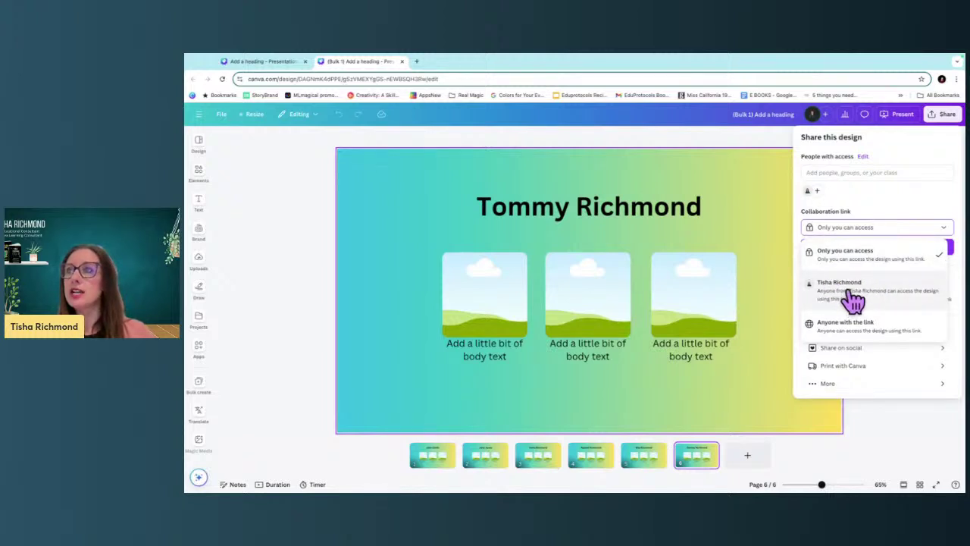
{"action": "left_click", "coordinate": [871, 331]}
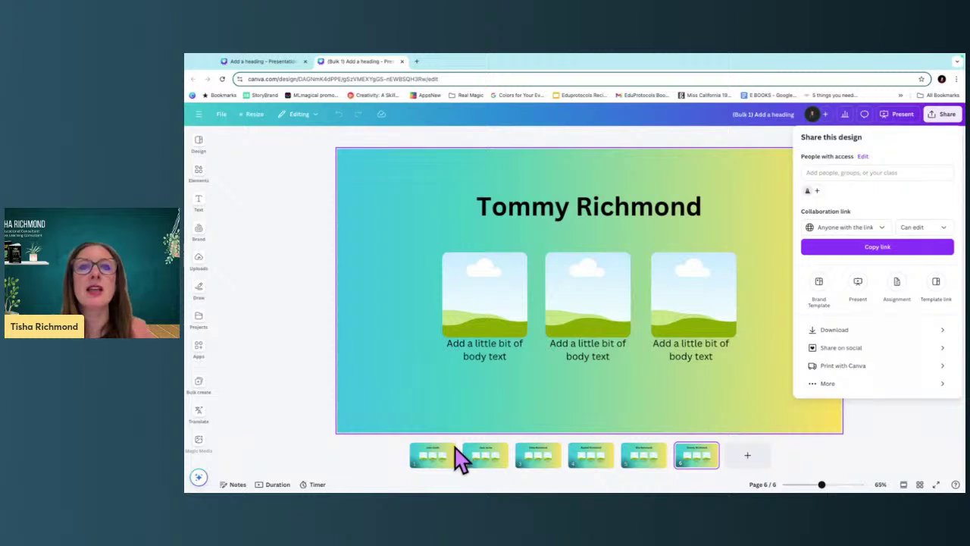
Move the third slide to the front and search stock photos for 'beach'.
{"action": "key", "text": "Escape"}
{"action": "left_click_drag", "start_coordinate": [543, 462], "coordinate": [409, 470]}
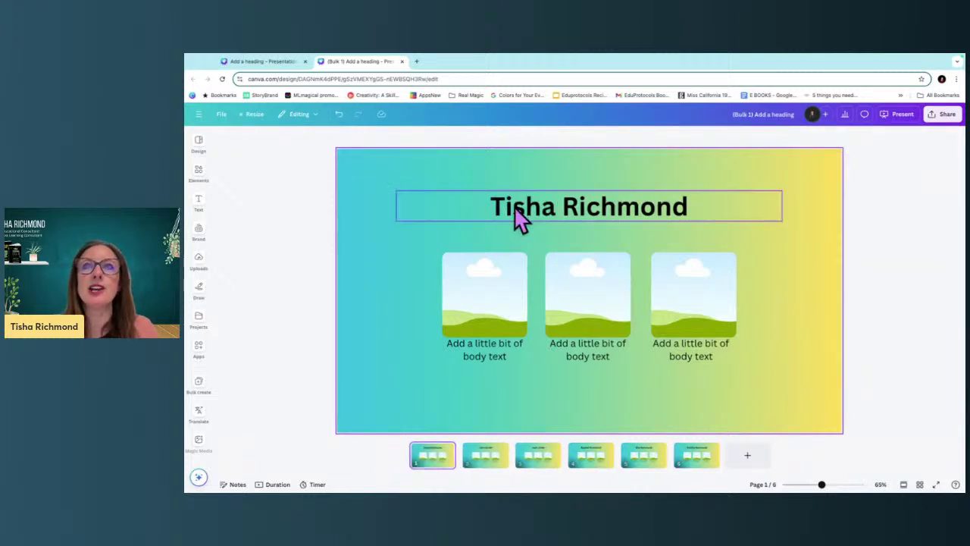
{"action": "left_click", "coordinate": [464, 307]}
{"action": "left_click", "coordinate": [200, 176]}
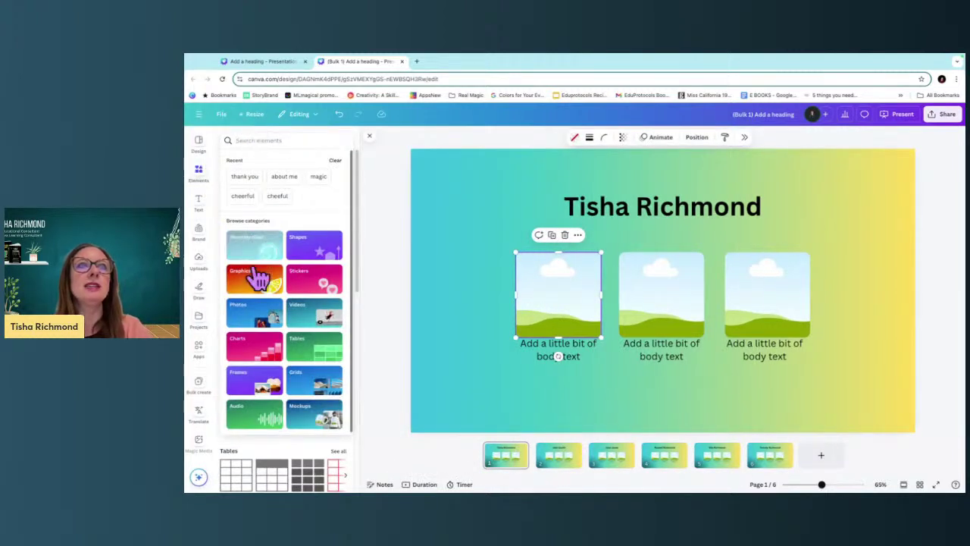
{"action": "left_click", "coordinate": [253, 317]}
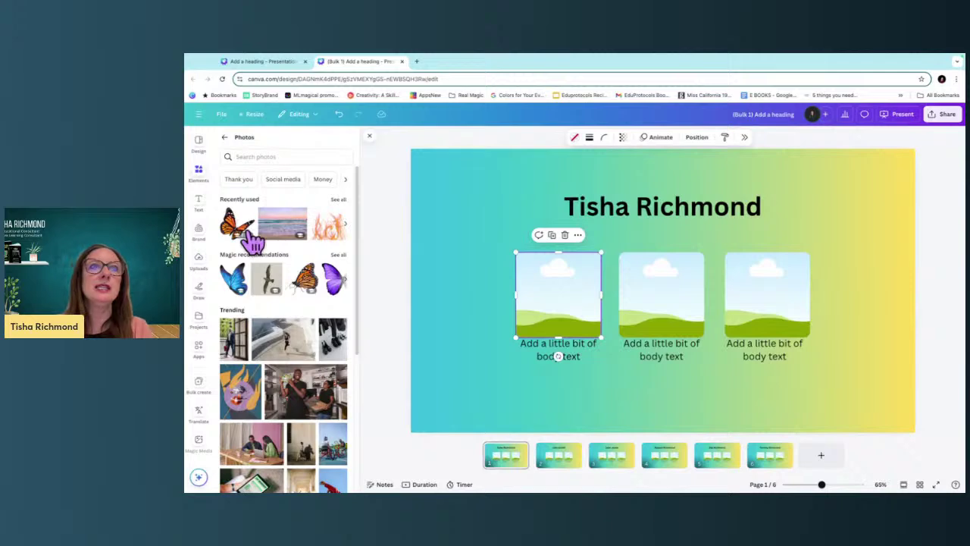
{"action": "left_click", "coordinate": [257, 156]}
{"action": "type", "text": "beach"}
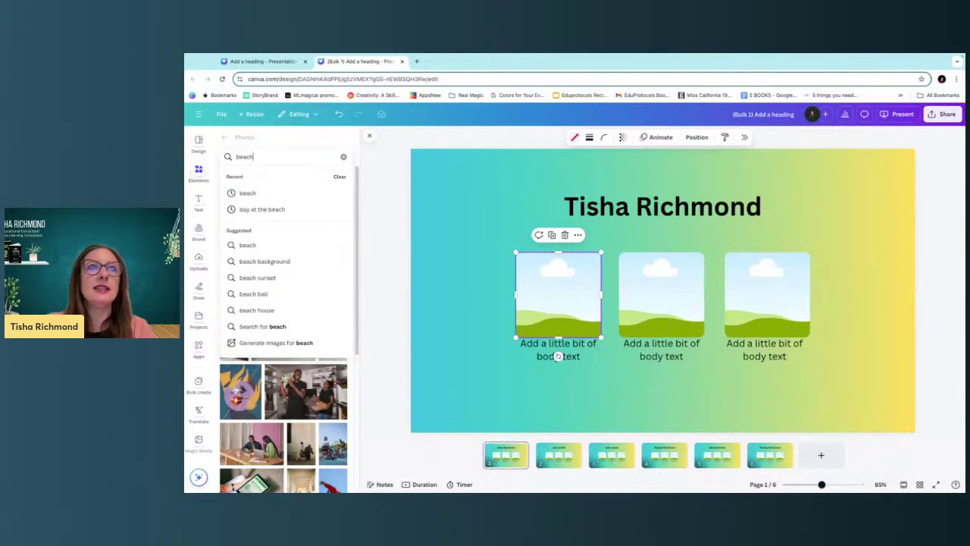
{"action": "key", "text": "Return"}
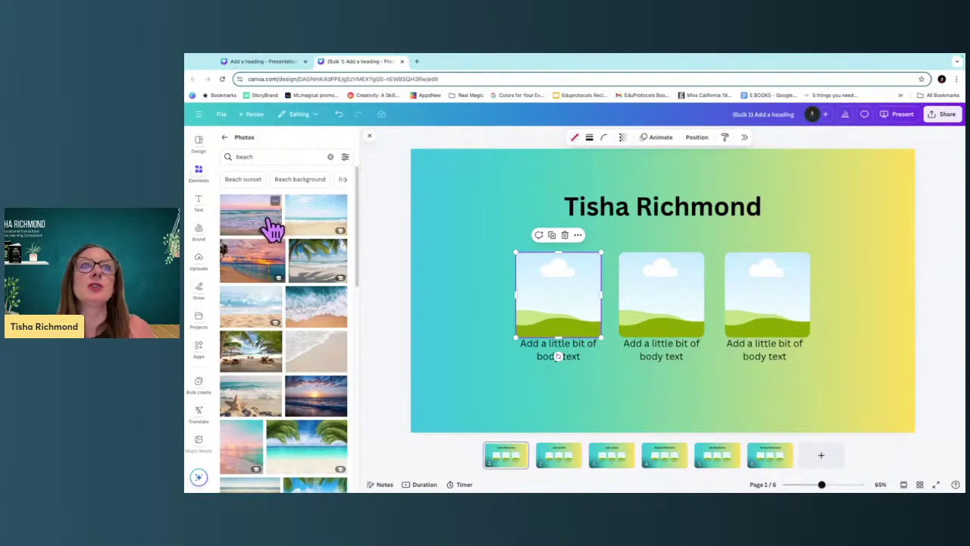
Fit the sunset beach photo into the first frame and caption it 'I love the beach'.
{"action": "left_click", "coordinate": [270, 273]}
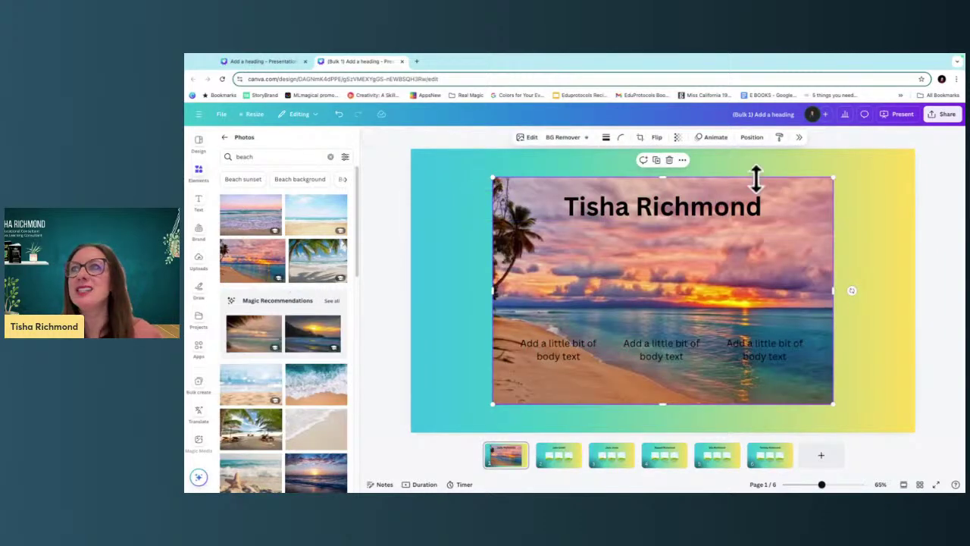
{"action": "left_click_drag", "start_coordinate": [832, 178], "coordinate": [628, 313]}
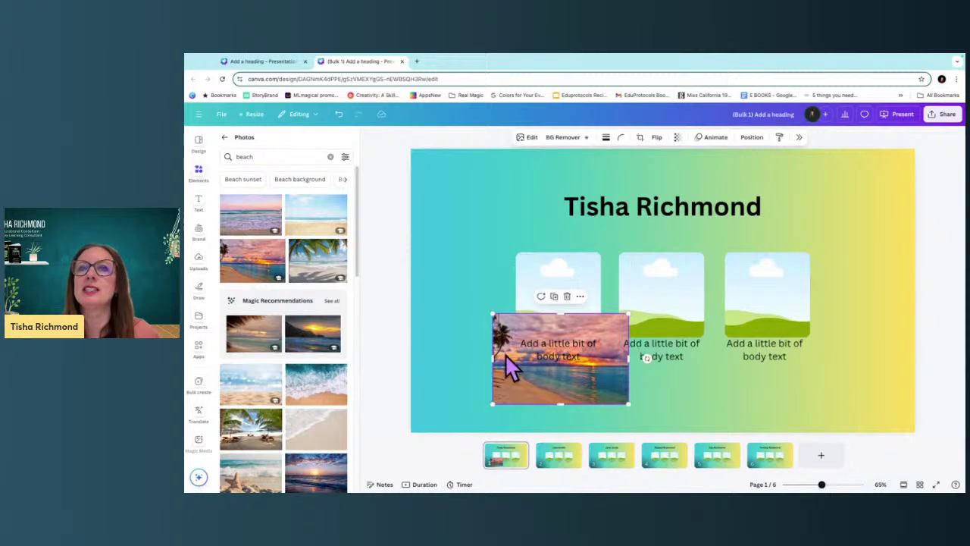
{"action": "left_click_drag", "start_coordinate": [523, 389], "coordinate": [570, 316]}
{"action": "double_click", "coordinate": [549, 322]}
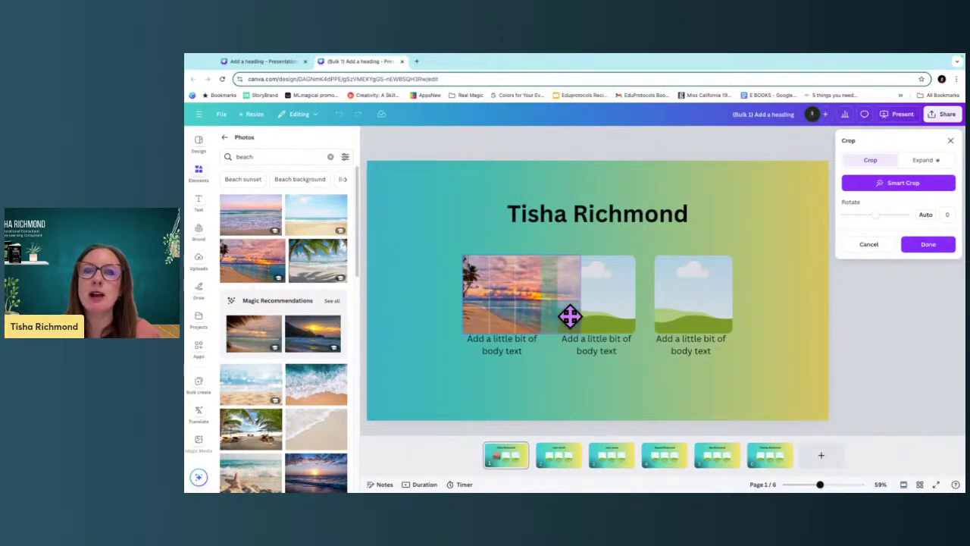
{"action": "left_click", "coordinate": [546, 390]}
{"action": "left_click", "coordinate": [556, 361]}
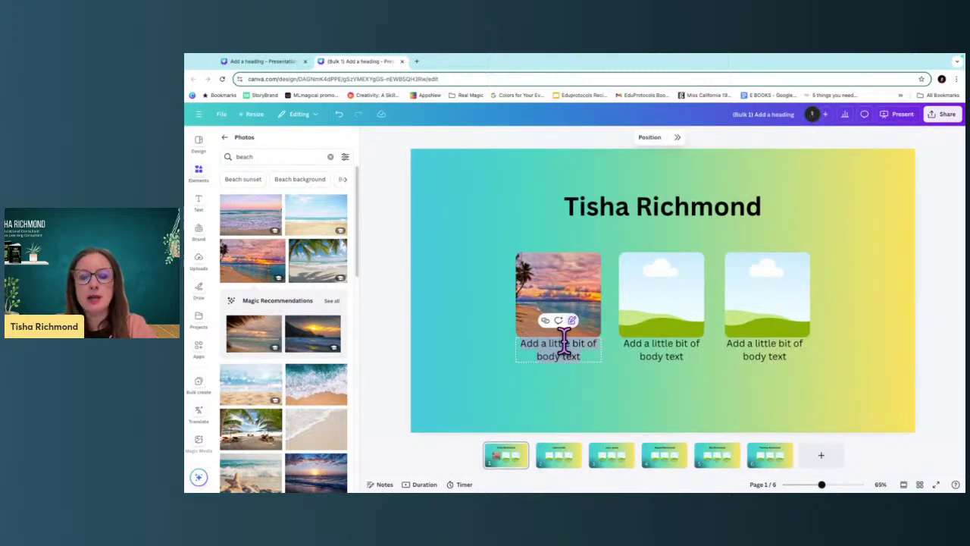
{"action": "type", "text": "I love the beach"}
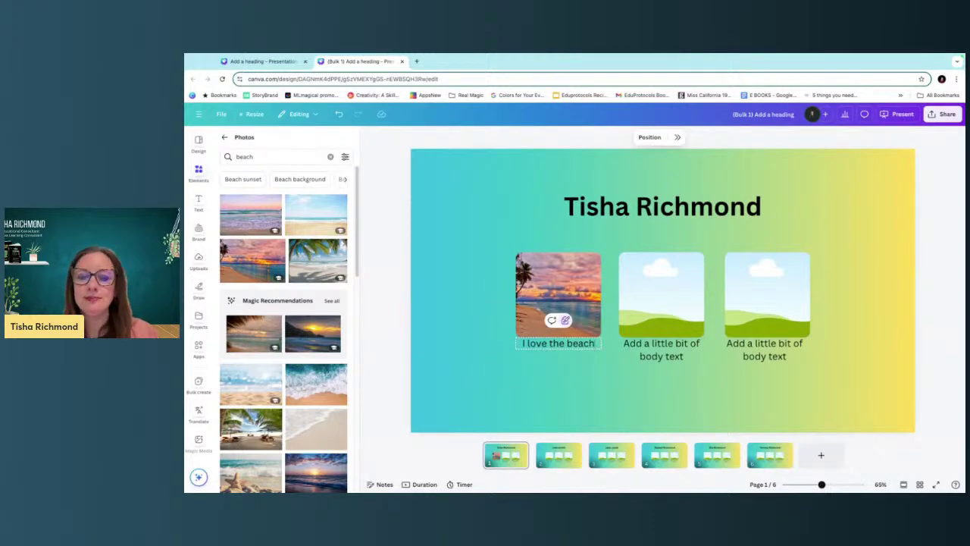
Select the middle frame and search stock photos for 'ice cream'.
{"action": "left_click", "coordinate": [658, 322]}
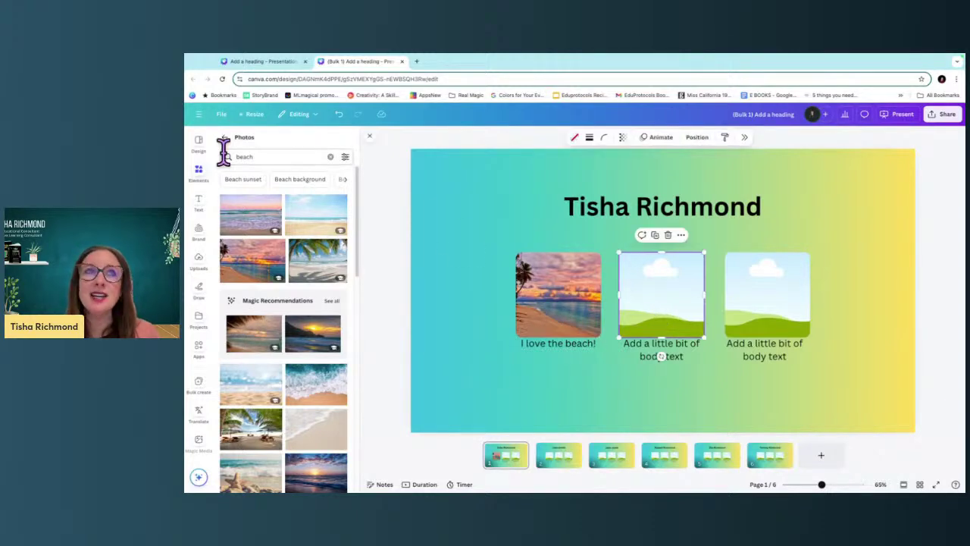
{"action": "left_click", "coordinate": [330, 156]}
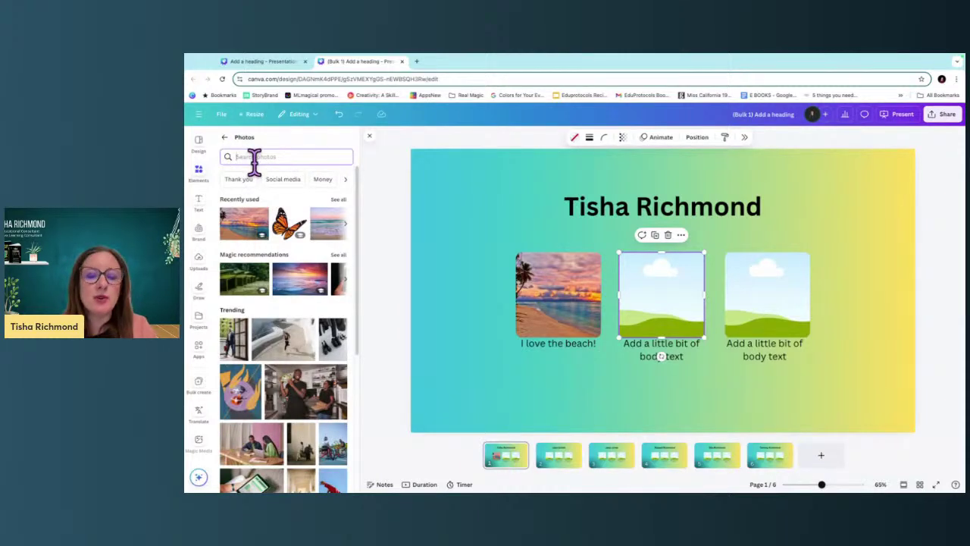
{"action": "type", "text": "ice cream"}
{"action": "key", "text": "Return"}
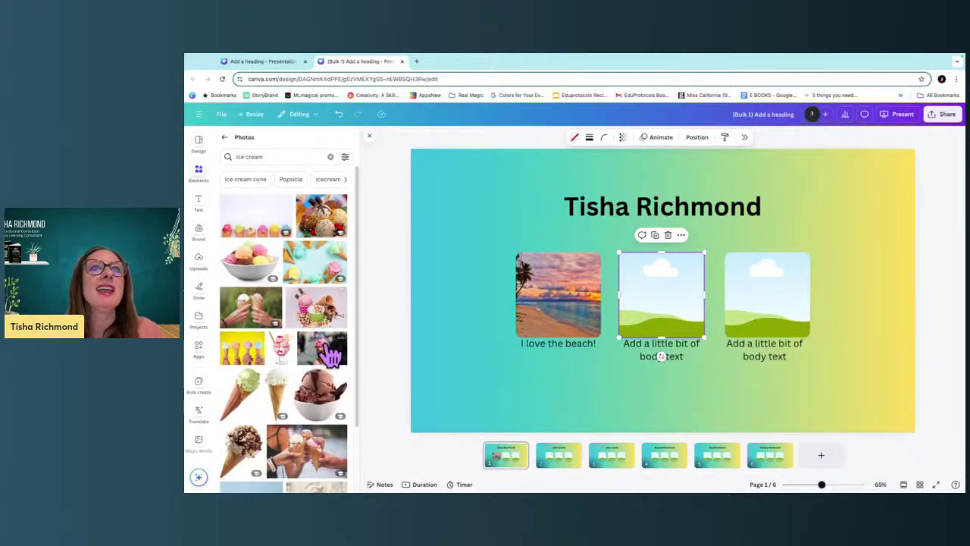
{"action": "scroll", "coordinate": [331, 363], "scroll_direction": "down", "scroll_amount": 5}
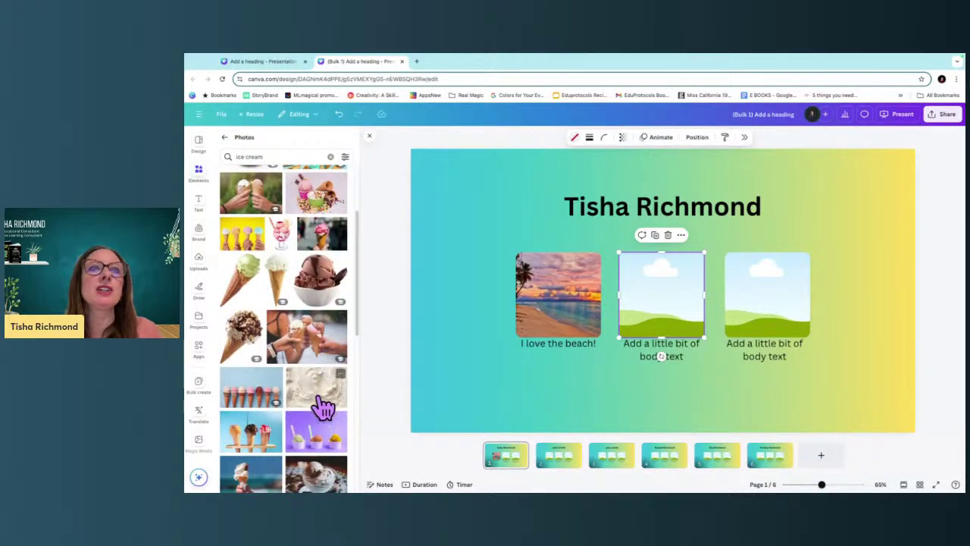
{"action": "scroll", "coordinate": [318, 462], "scroll_direction": "down", "scroll_amount": 5}
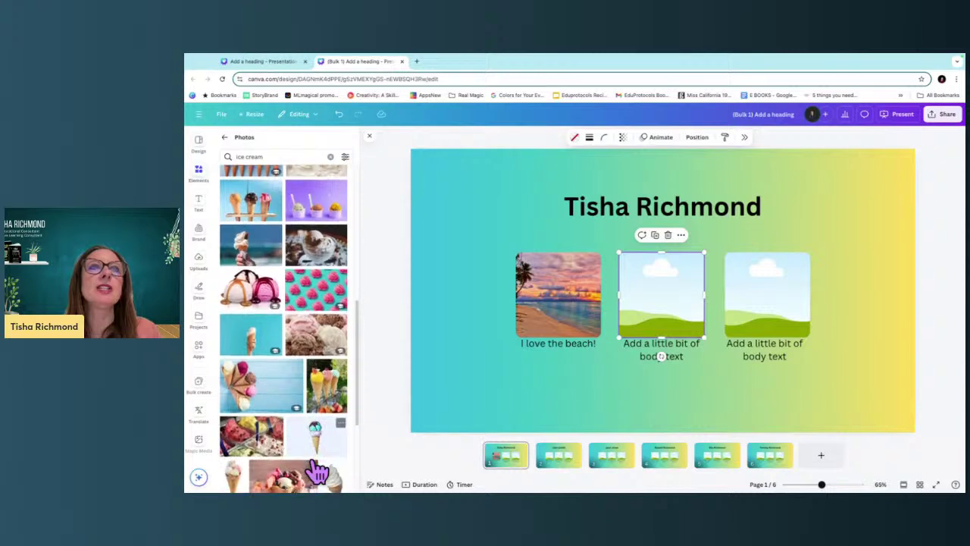
{"action": "scroll", "coordinate": [319, 473], "scroll_direction": "down", "scroll_amount": 3}
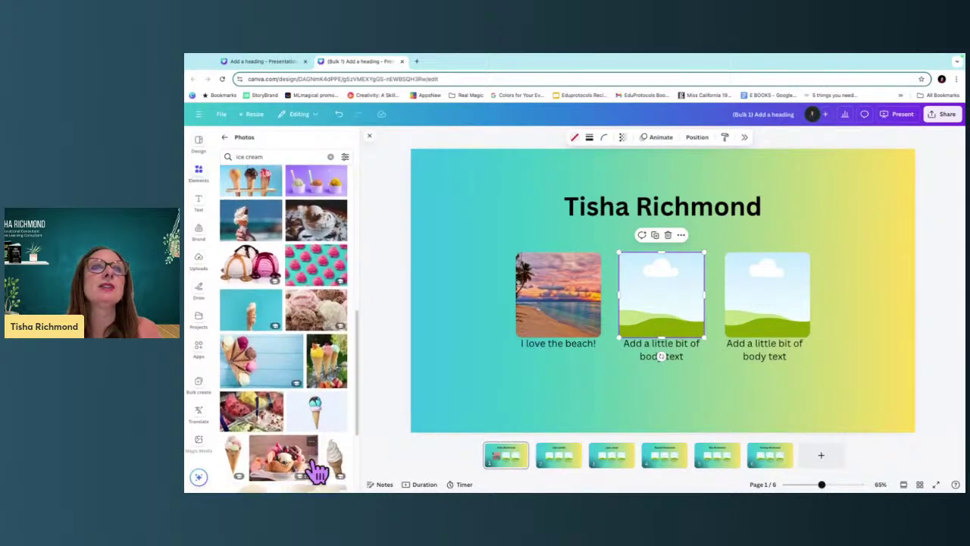
{"action": "scroll", "coordinate": [317, 471], "scroll_direction": "down", "scroll_amount": 4}
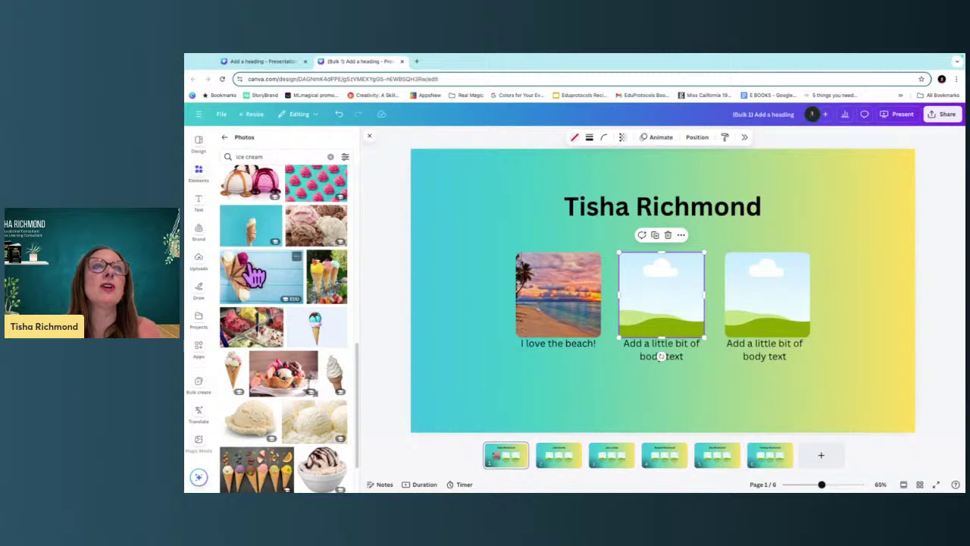
Fit the ice cream cones photo into the middle frame, captioned 'Coffee ice cream is my fav!'.
{"action": "left_click", "coordinate": [254, 279]}
{"action": "left_click_drag", "start_coordinate": [619, 268], "coordinate": [685, 313]}
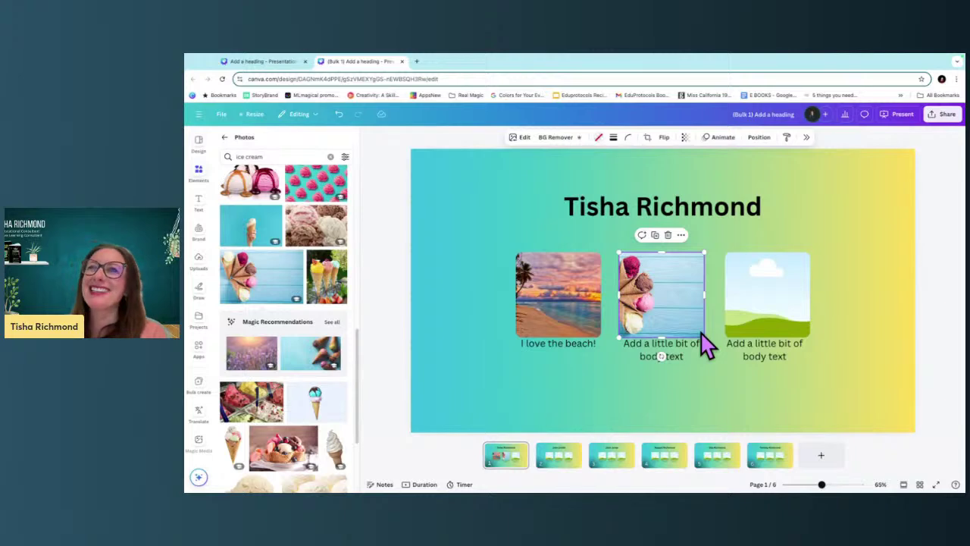
{"action": "double_click", "coordinate": [667, 292]}
{"action": "mouse_move", "coordinate": [647, 284]}
{"action": "left_mouse_down"}
{"action": "mouse_move", "coordinate": [613, 301]}
{"action": "mouse_move", "coordinate": [652, 300]}
{"action": "left_mouse_up"}
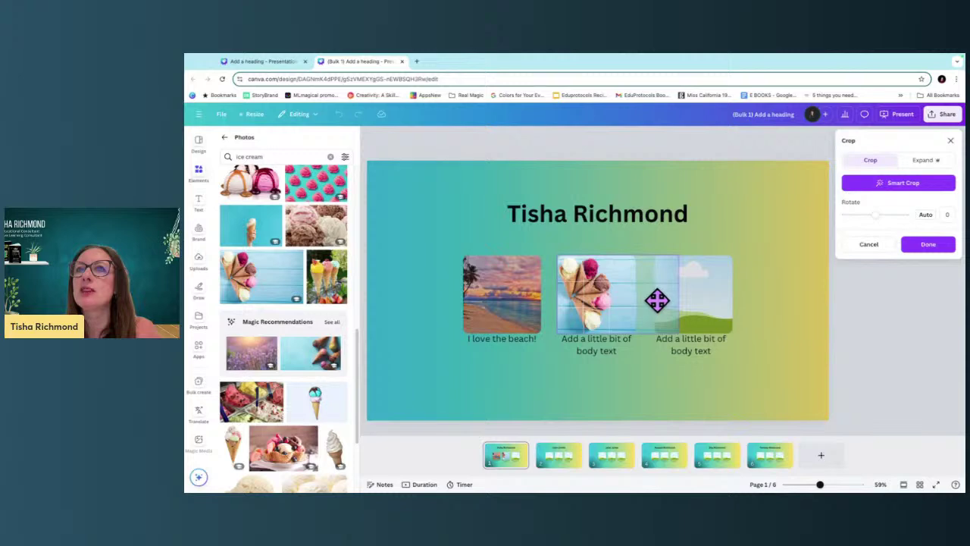
{"action": "left_click", "coordinate": [620, 356]}
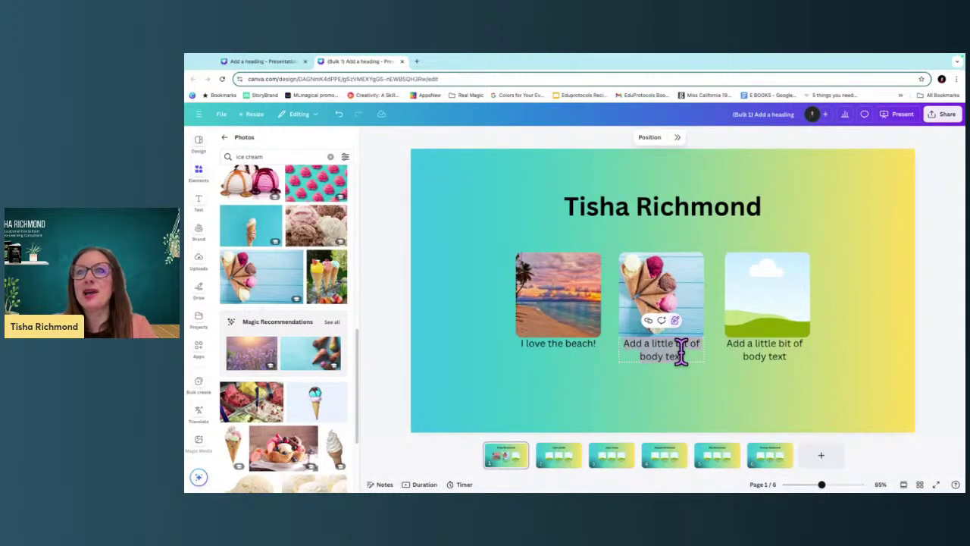
{"action": "type", "text": "Coffee ice cream is my fav!"}
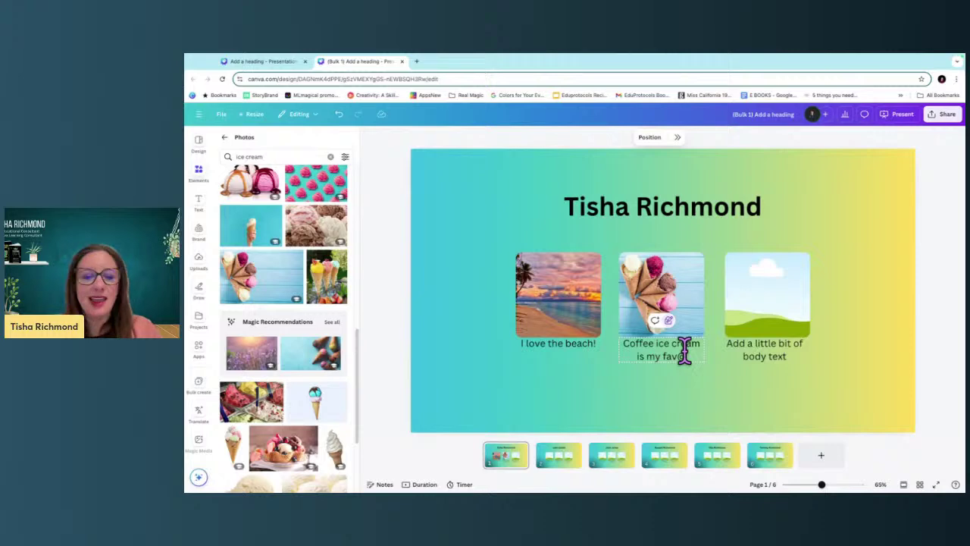
{"action": "left_click", "coordinate": [767, 303]}
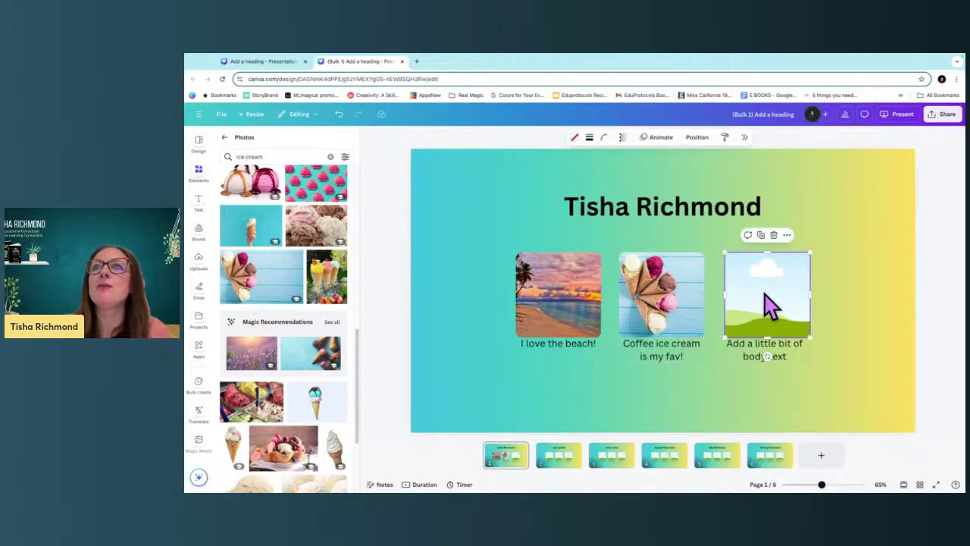
Search the stock videos for 'padlle boarding'.
{"action": "left_click", "coordinate": [225, 146]}
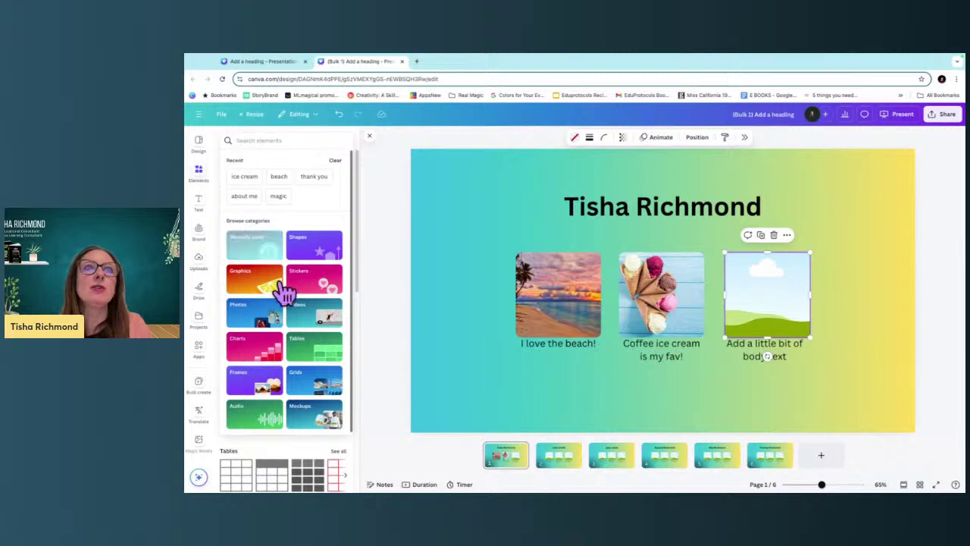
{"action": "left_click", "coordinate": [305, 320]}
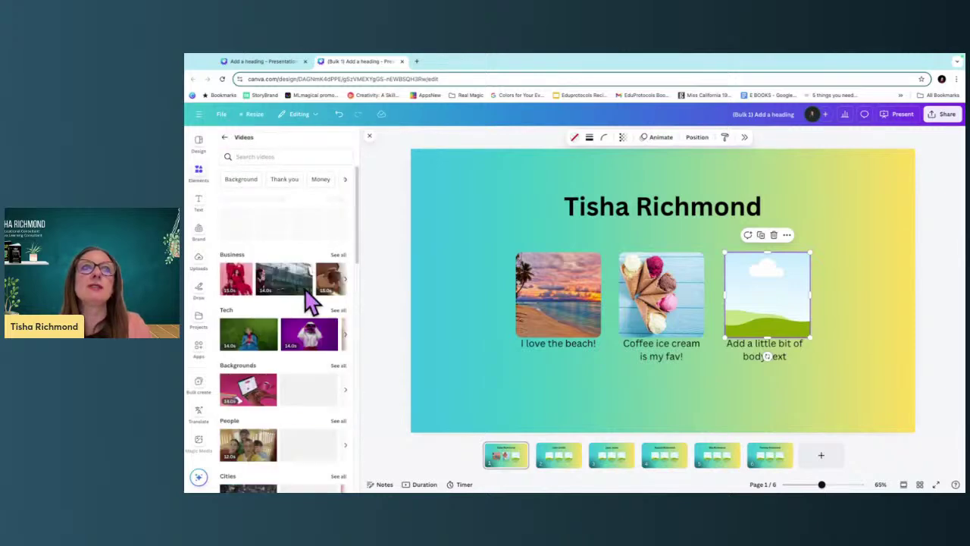
{"action": "left_click", "coordinate": [270, 157]}
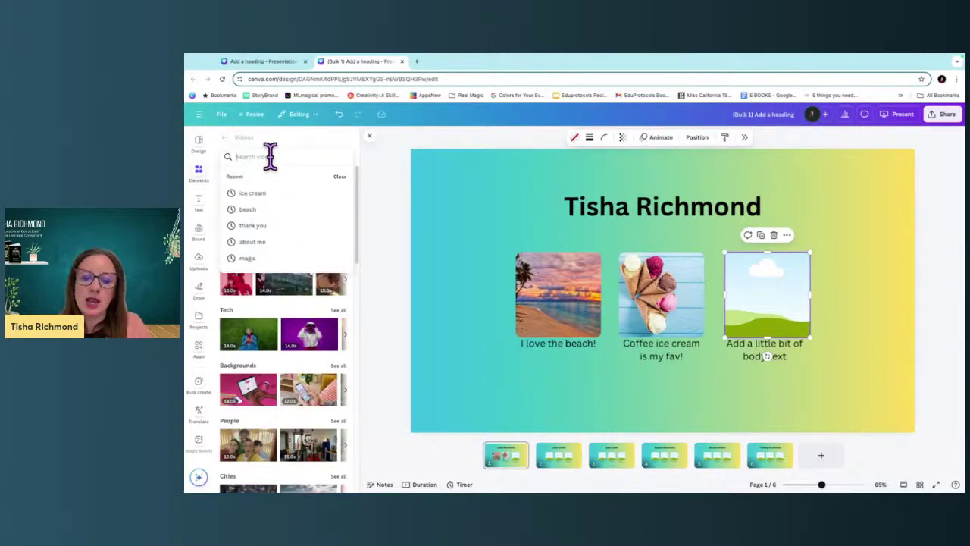
{"action": "type", "text": "bea"}
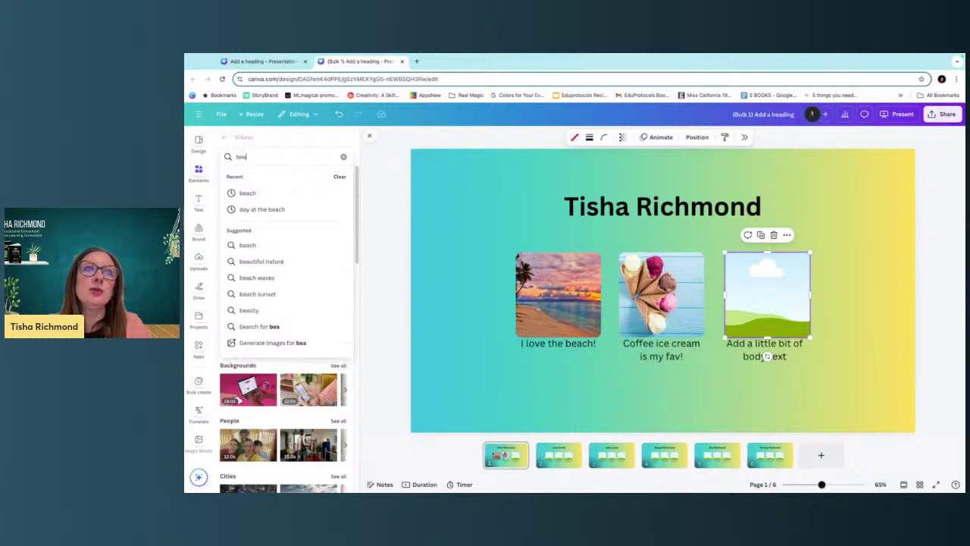
{"action": "key", "text": "BackSpace"}
{"action": "key", "text": "BackSpace"}
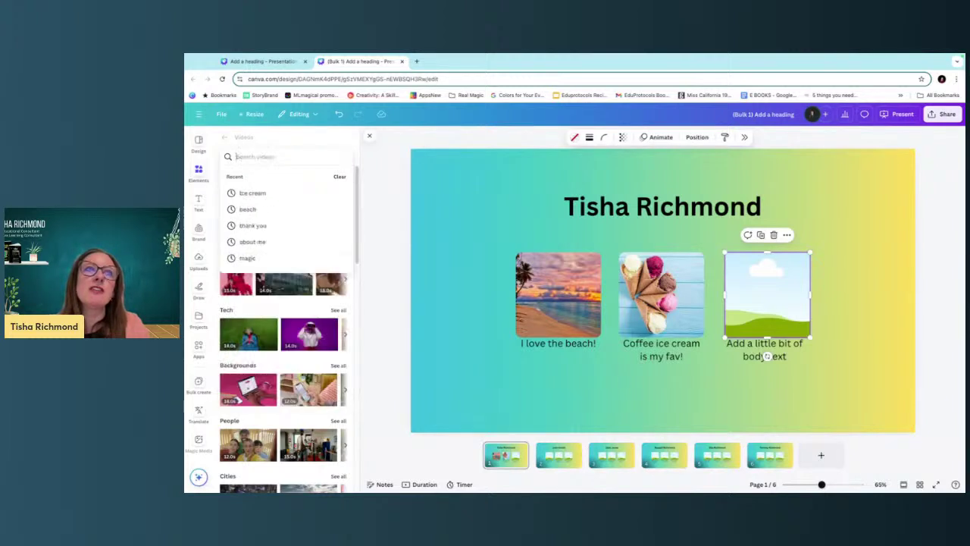
{"action": "type", "text": "padlle"}
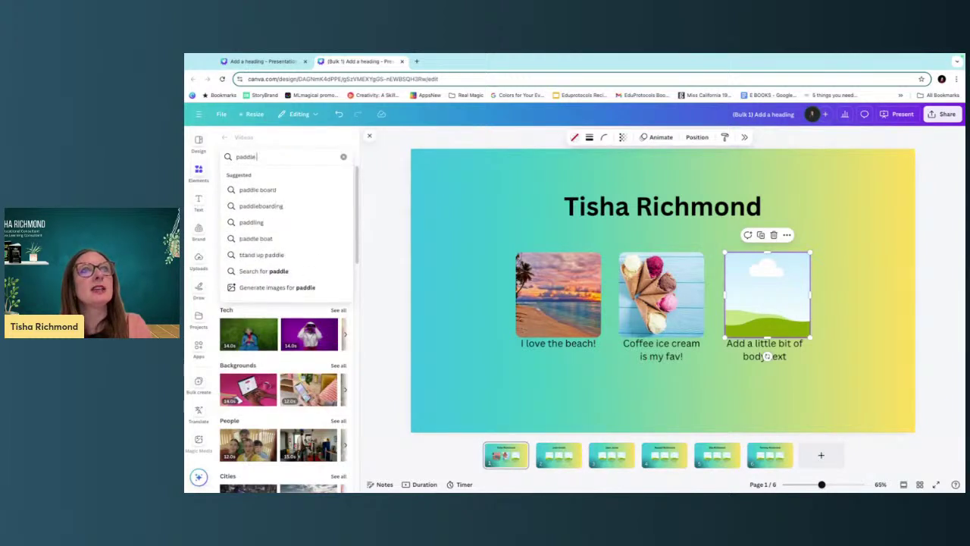
{"action": "type", "text": " boarding"}
{"action": "key", "text": "Return"}
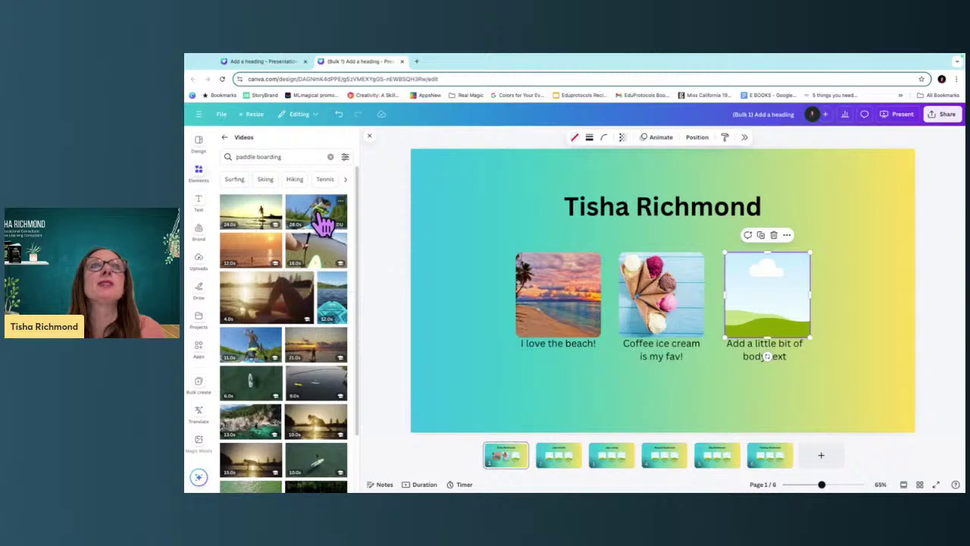
Fit the paddle-boarding dog video into the third frame and retype its caption as 'Paddleboardin is SO fun!'.
{"action": "left_click", "coordinate": [321, 219]}
{"action": "left_click_drag", "start_coordinate": [464, 178], "coordinate": [735, 332]}
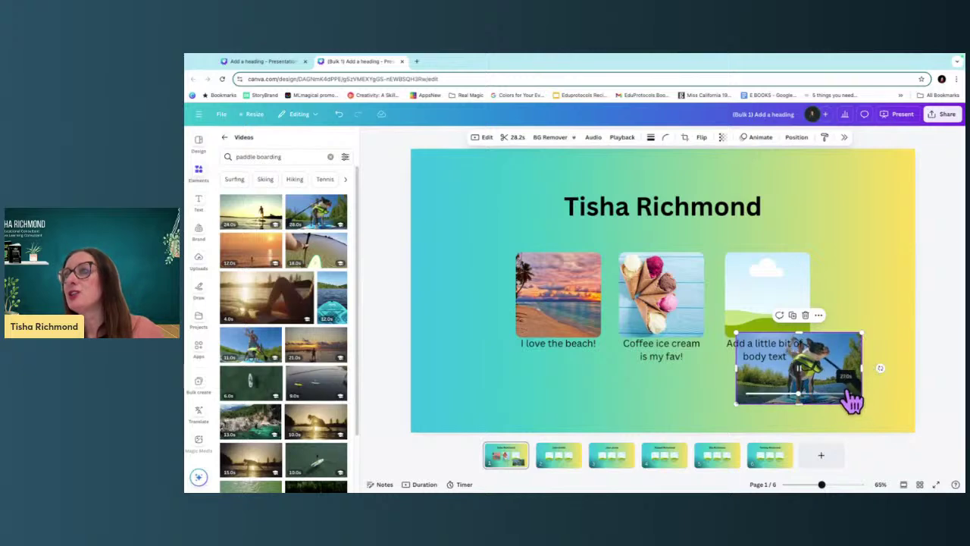
{"action": "left_click_drag", "start_coordinate": [854, 372], "coordinate": [795, 280]}
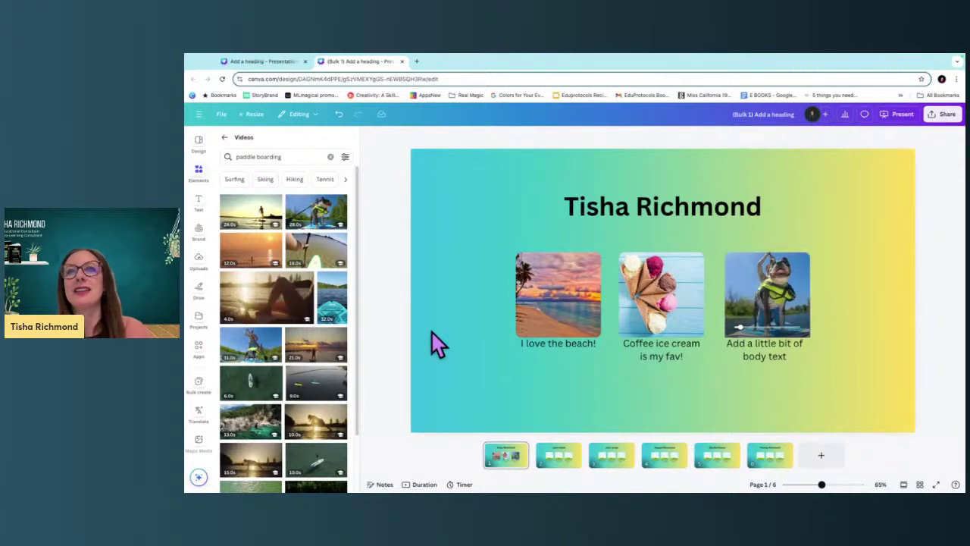
{"action": "left_click", "coordinate": [746, 351]}
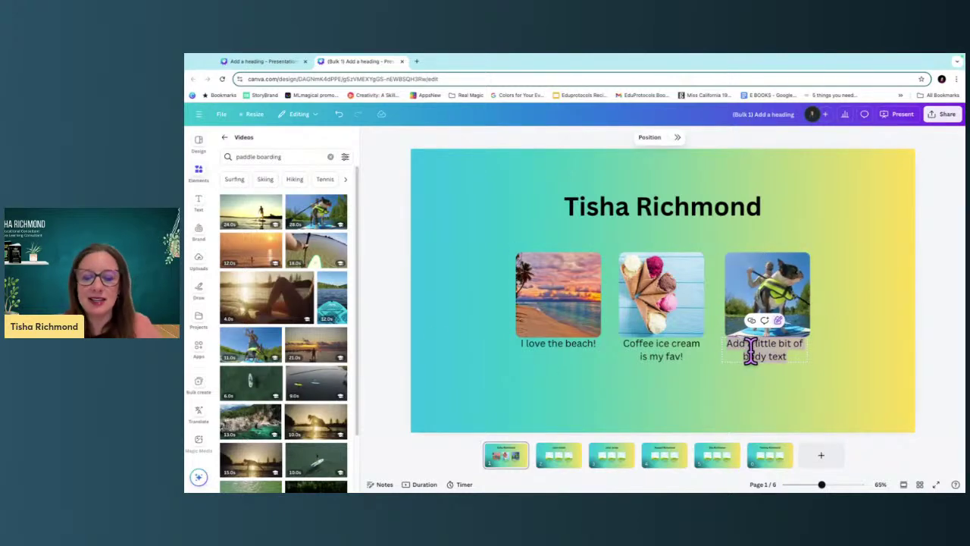
{"action": "type", "text": "Pdd"}
{"action": "key", "text": "BackSpace"}
{"action": "key", "text": "BackSpace"}
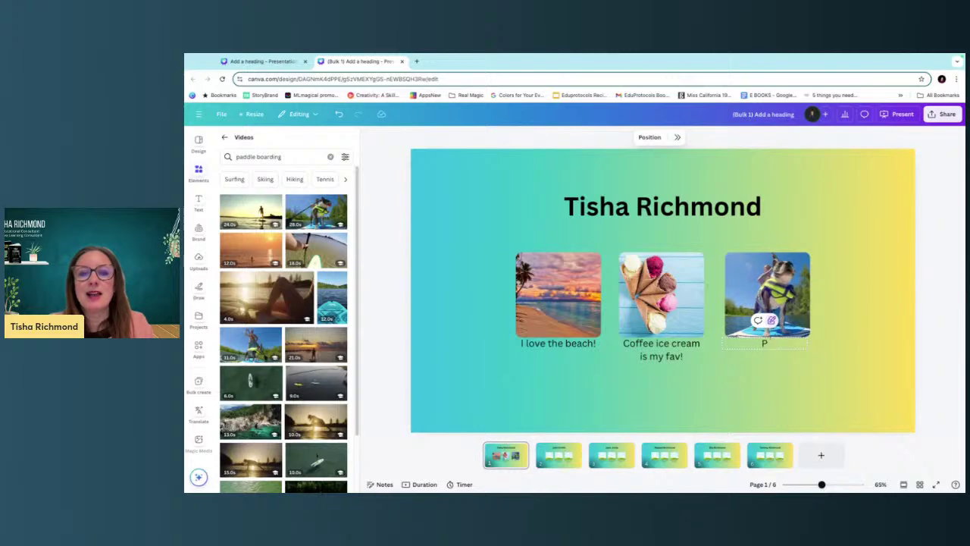
{"action": "type", "text": "addleboardingn is"}
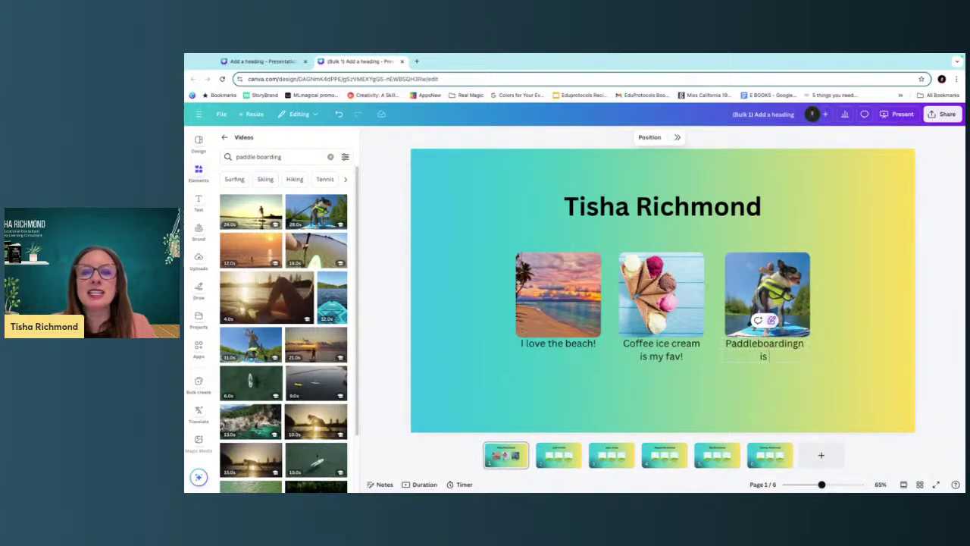
{"action": "key", "text": "BackSpace"}
{"action": "key", "text": "BackSpace"}
{"action": "key", "text": "BackSpace"}
{"action": "key", "text": "BackSpace"}
{"action": "key", "text": "BackSpace"}
{"action": "type", "text": " is SO fun!"}
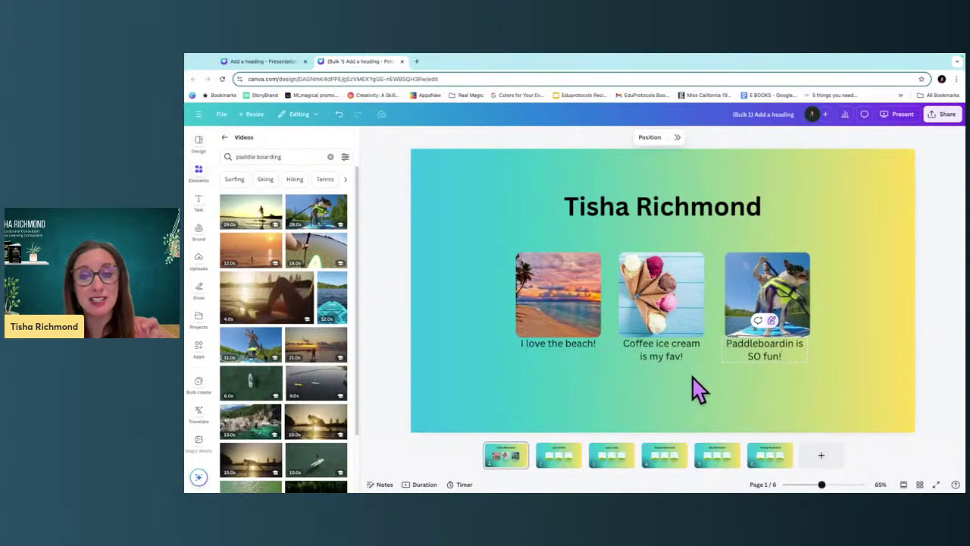
Add a small blue butterfly at the dog video's top-right corner.
{"action": "left_click", "coordinate": [200, 171]}
{"action": "left_click", "coordinate": [224, 141]}
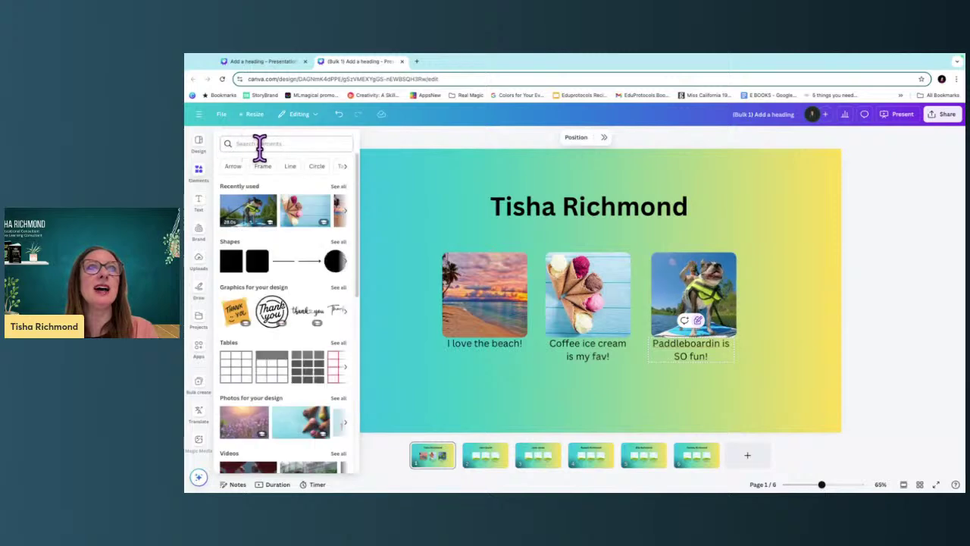
{"action": "left_click", "coordinate": [260, 145]}
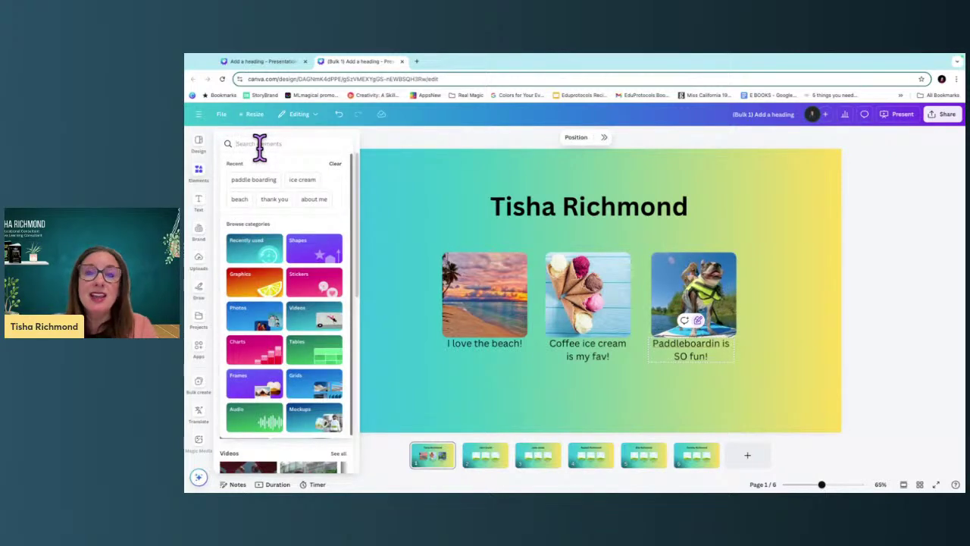
{"action": "type", "text": "butterfly"}
{"action": "key", "text": "Return"}
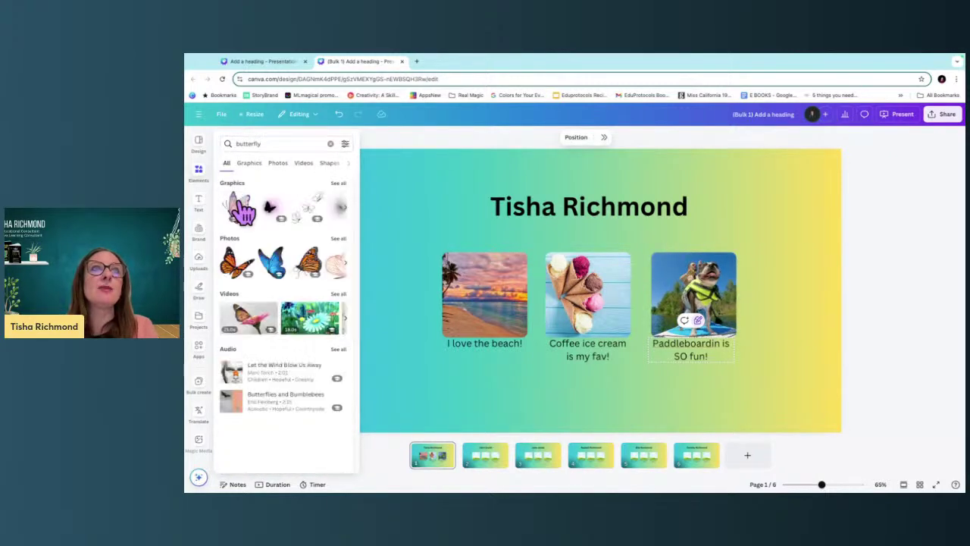
{"action": "left_click", "coordinate": [271, 261]}
{"action": "left_click_drag", "start_coordinate": [494, 179], "coordinate": [642, 354]}
{"action": "left_click_drag", "start_coordinate": [667, 385], "coordinate": [749, 258]}
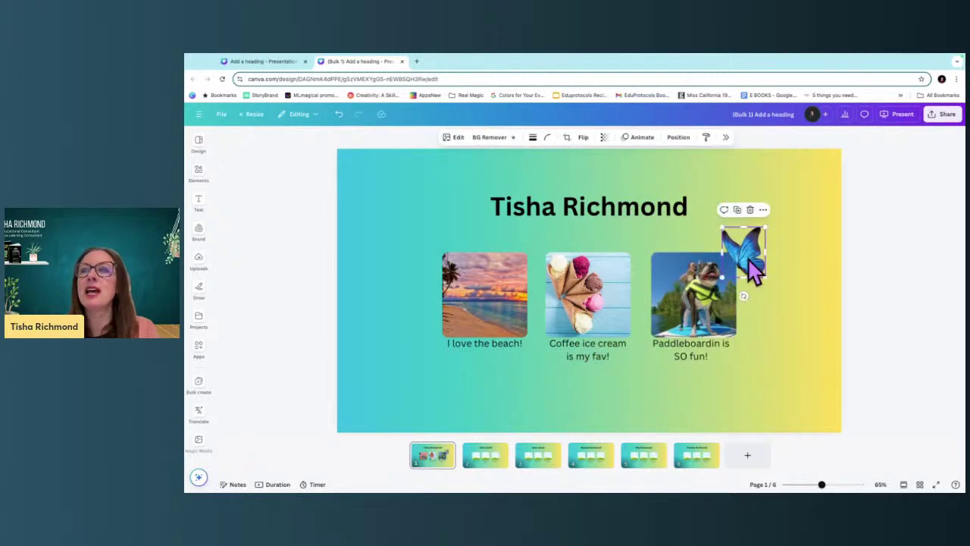
Give slide 1 a solid yellow background.
{"action": "left_click", "coordinate": [572, 175]}
{"action": "left_click", "coordinate": [538, 140]}
{"action": "scroll", "coordinate": [891, 432], "scroll_direction": "down", "scroll_amount": 3}
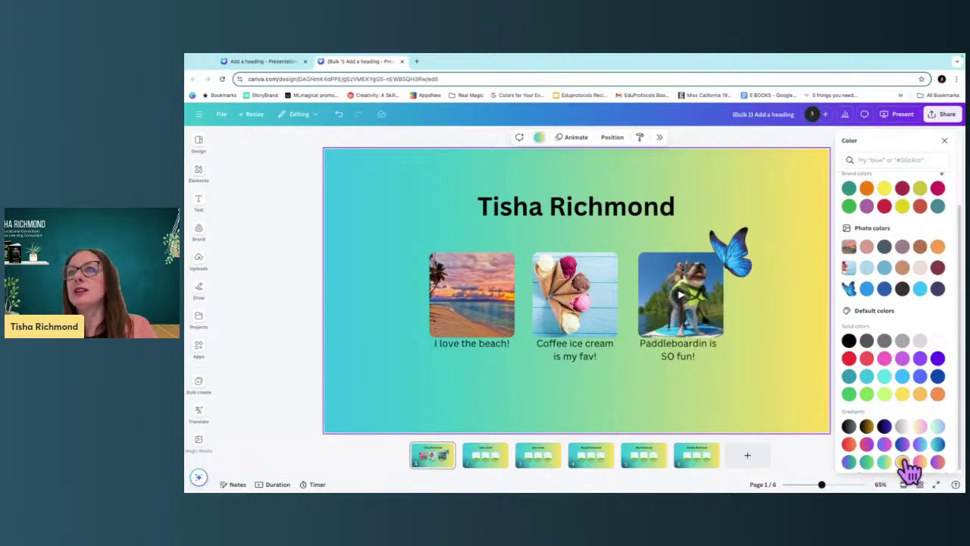
{"action": "left_click", "coordinate": [904, 461]}
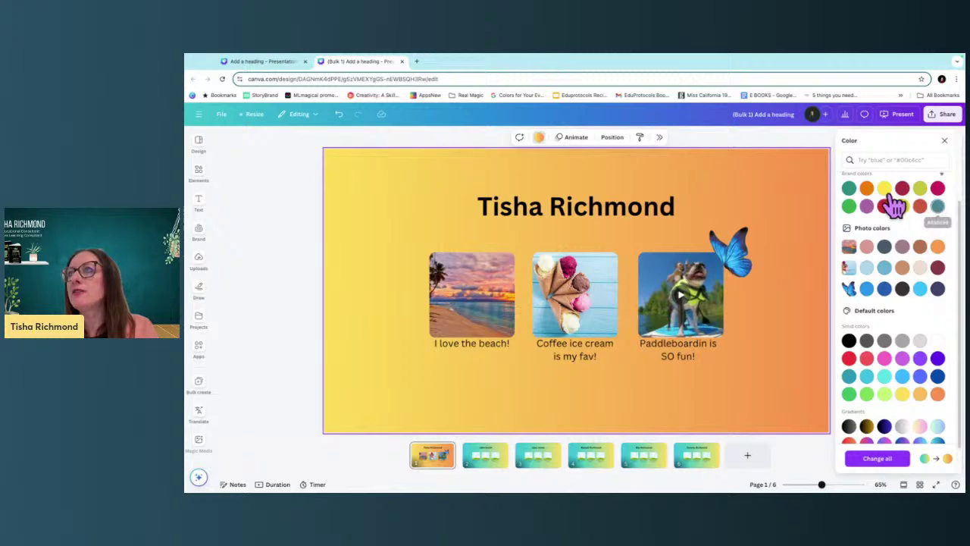
{"action": "left_click", "coordinate": [849, 189]}
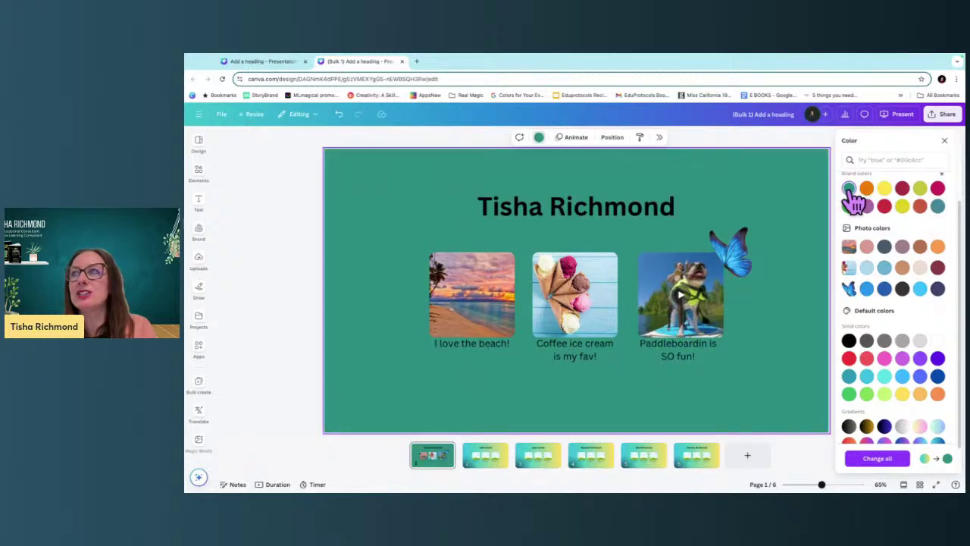
{"action": "left_click", "coordinate": [884, 189]}
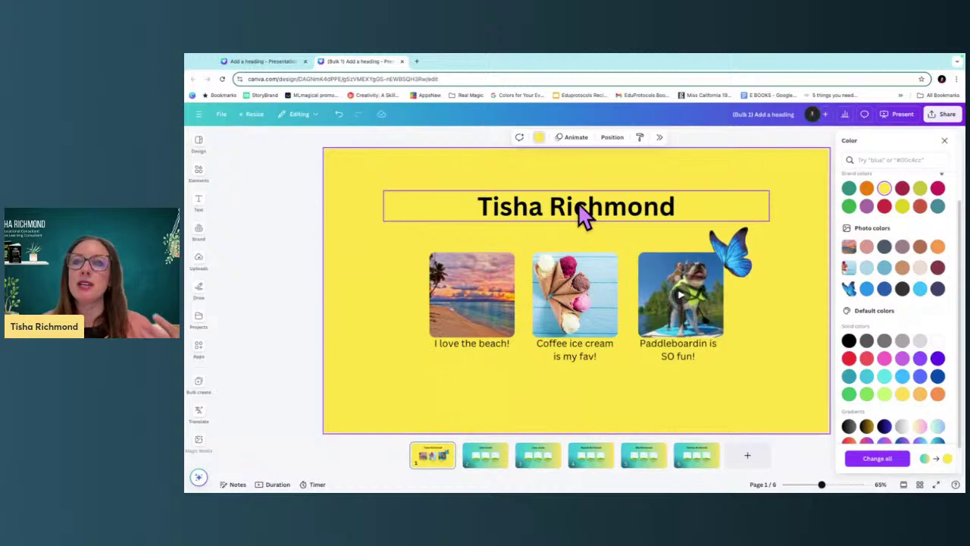
Page through the slides to slide 4.
{"action": "left_click", "coordinate": [493, 470]}
{"action": "left_click", "coordinate": [551, 467]}
{"action": "left_click", "coordinate": [595, 470]}
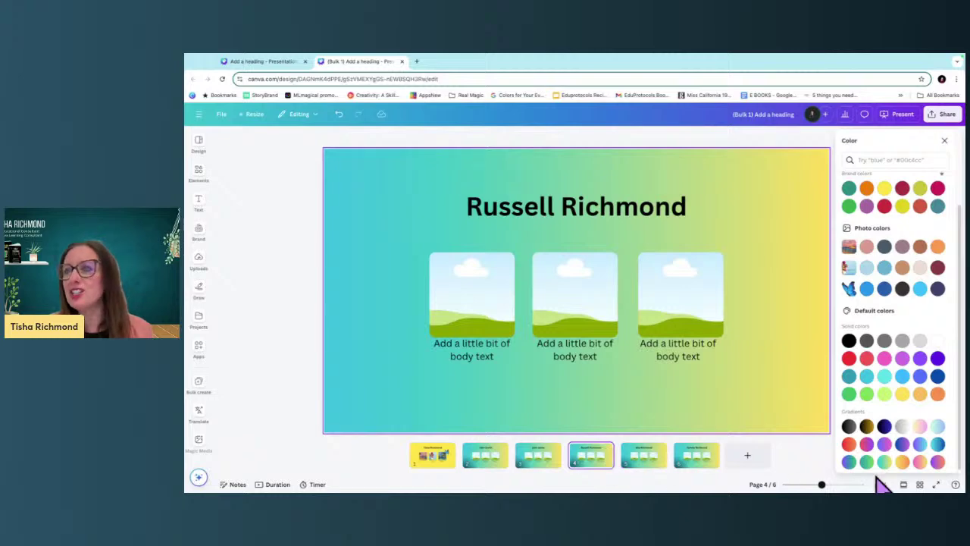
Review all six slides in grid view, then go back to editing slide 4.
{"action": "left_click", "coordinate": [919, 485]}
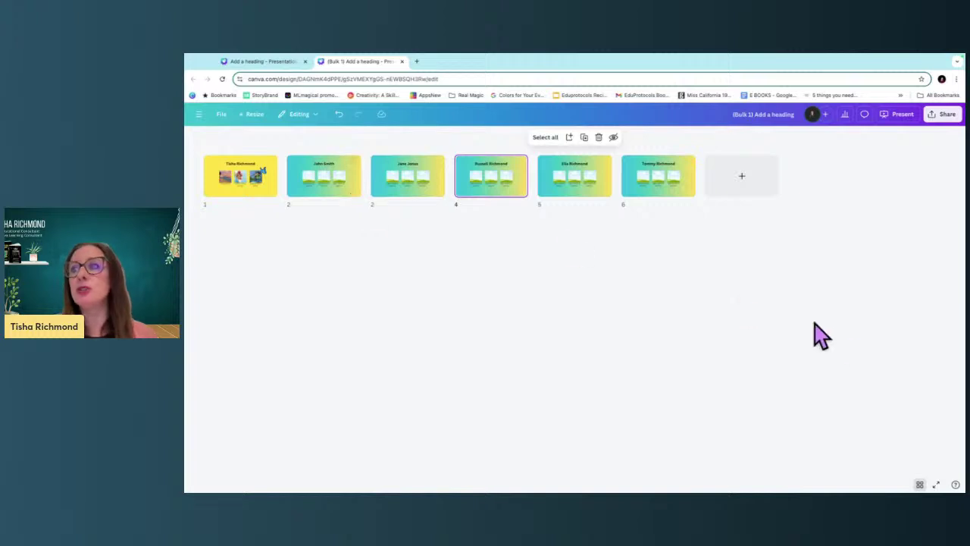
{"action": "left_click", "coordinate": [921, 485]}
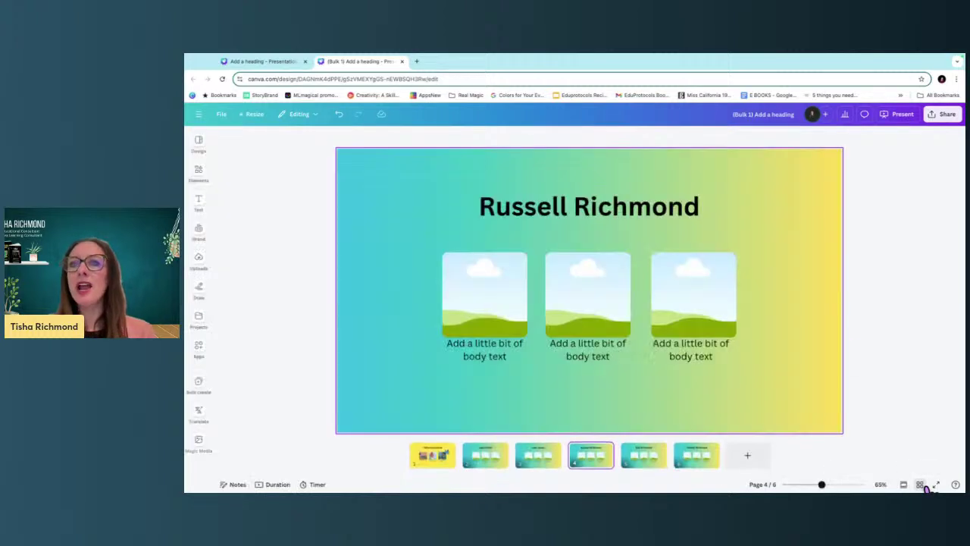
Start a five-minute countdown timer with Energetic music.
{"action": "left_click", "coordinate": [316, 485]}
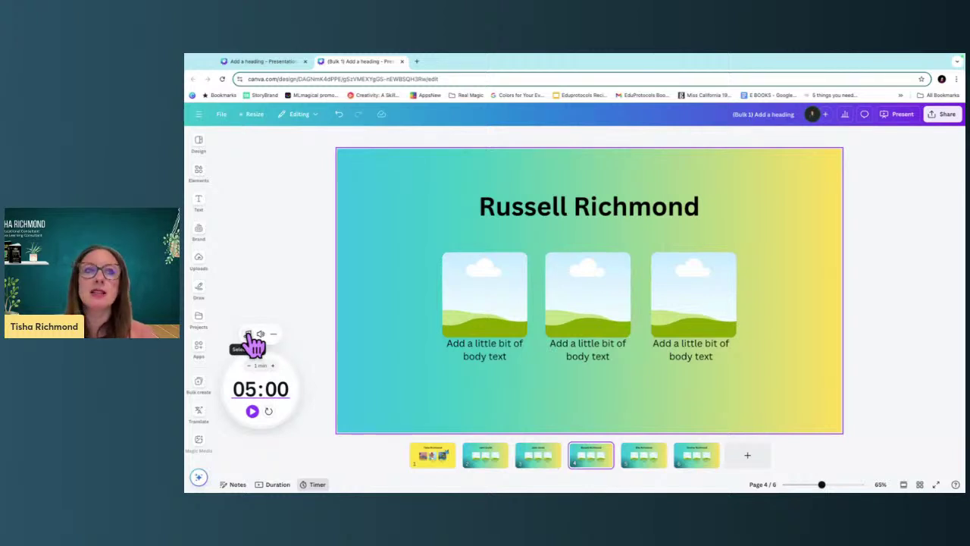
{"action": "left_click", "coordinate": [249, 334]}
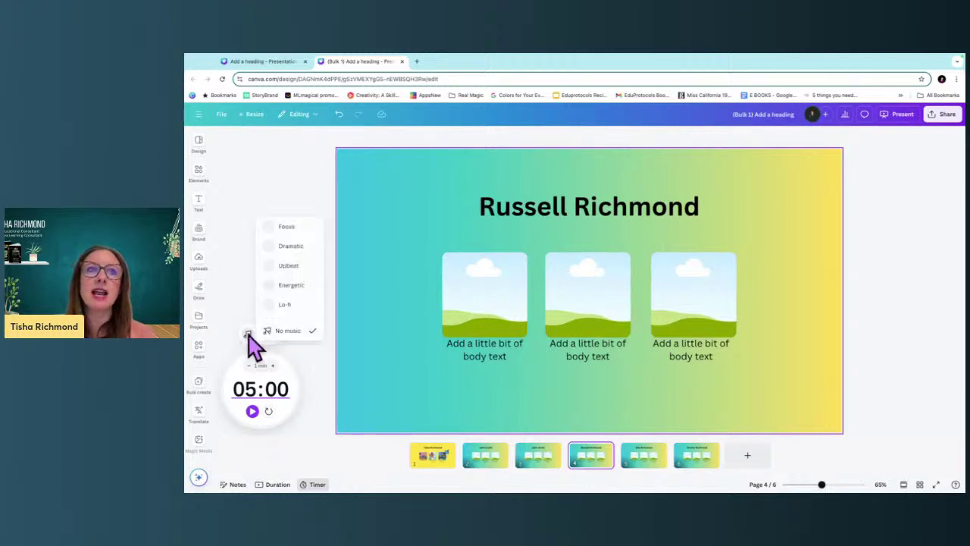
{"action": "left_click", "coordinate": [294, 285]}
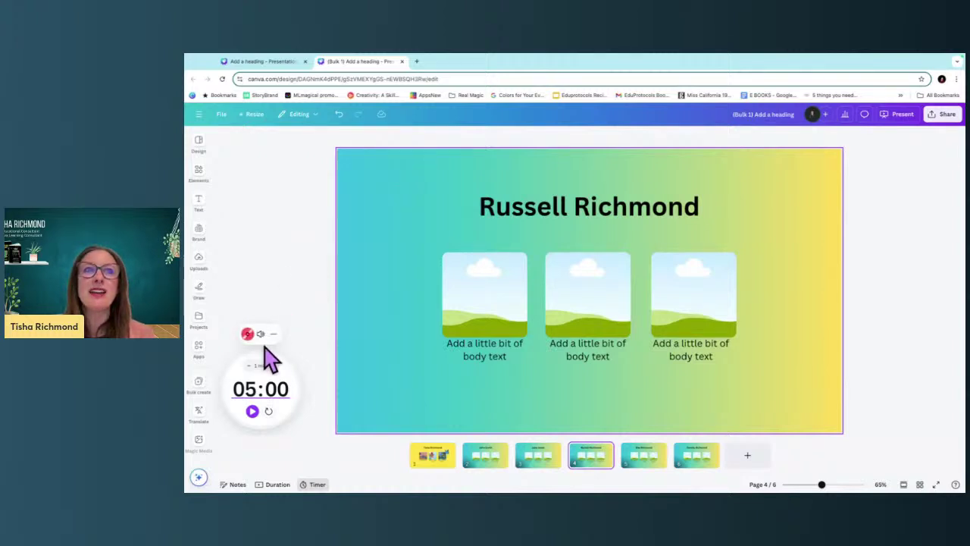
{"action": "left_click", "coordinate": [253, 411]}
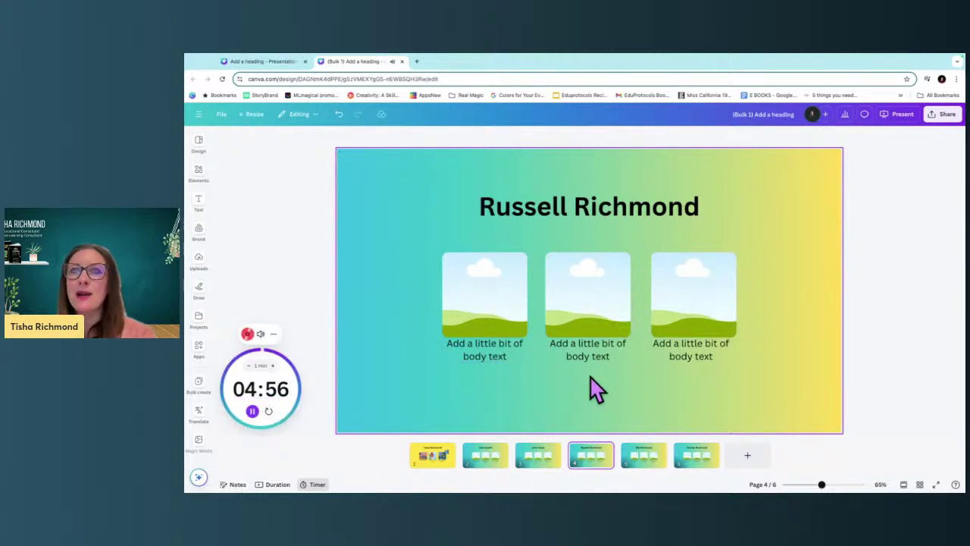
Pause the countdown timer at 04:54.
{"action": "left_click", "coordinate": [254, 414]}
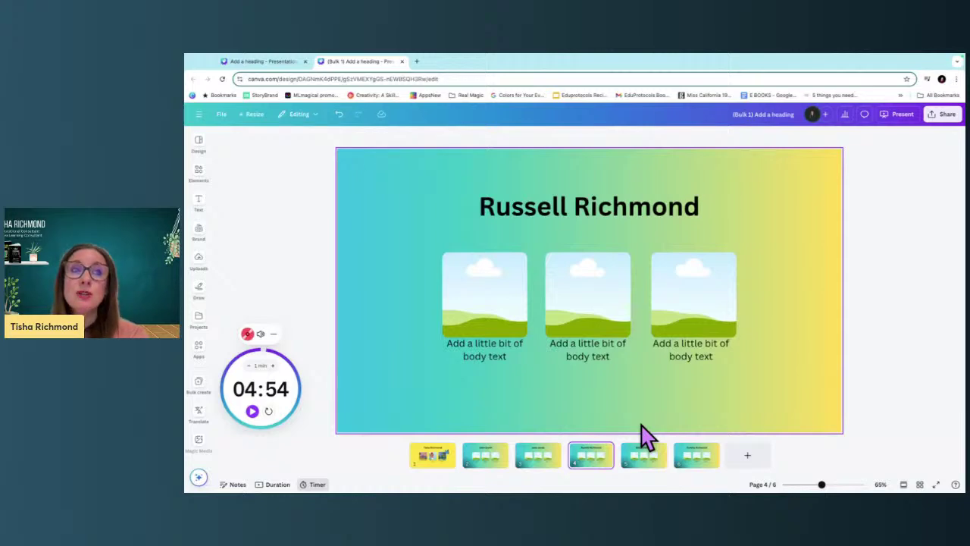
{"action": "left_click", "coordinate": [200, 385]}
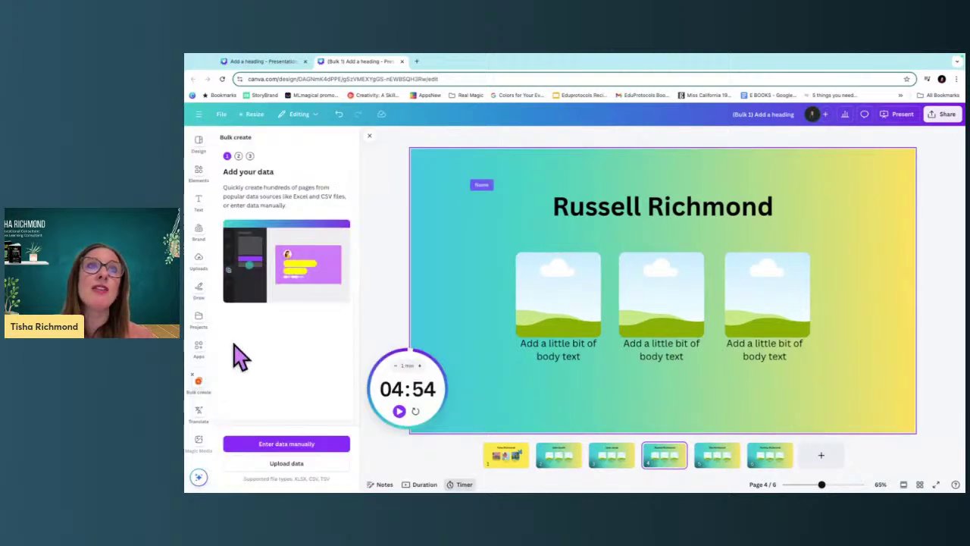
{"action": "left_click", "coordinate": [314, 445]}
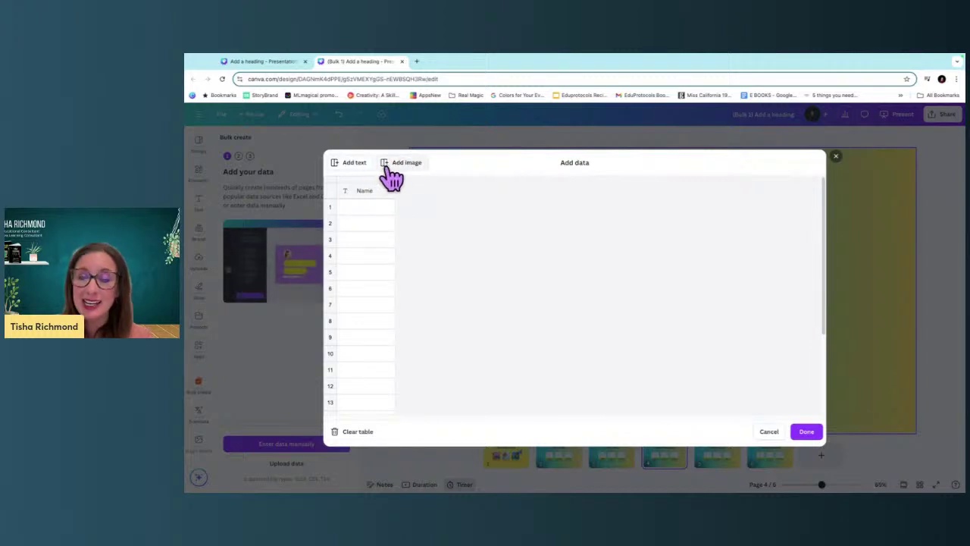
{"action": "left_click", "coordinate": [768, 432]}
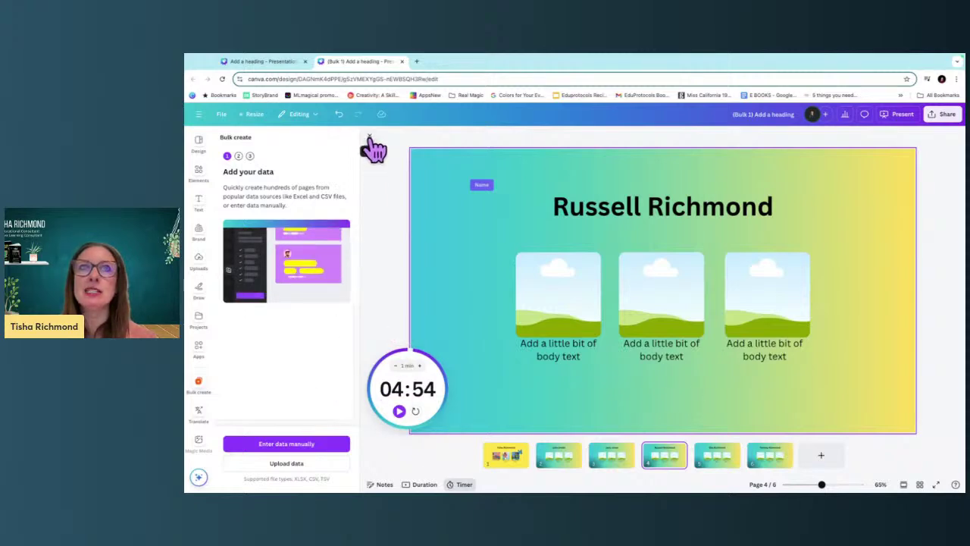
{"action": "left_click", "coordinate": [369, 138]}
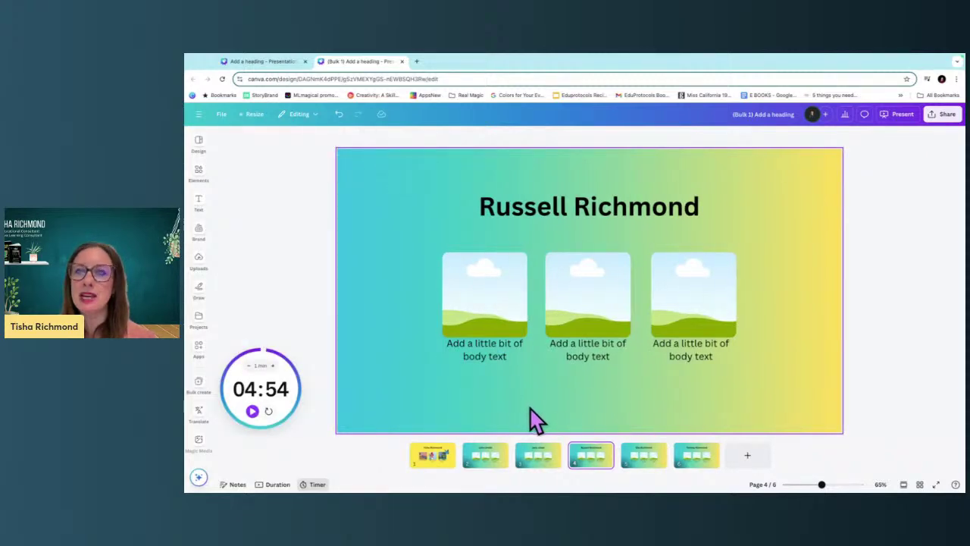
Present the deck full screen, starting from slide 4.
{"action": "left_click", "coordinate": [899, 118]}
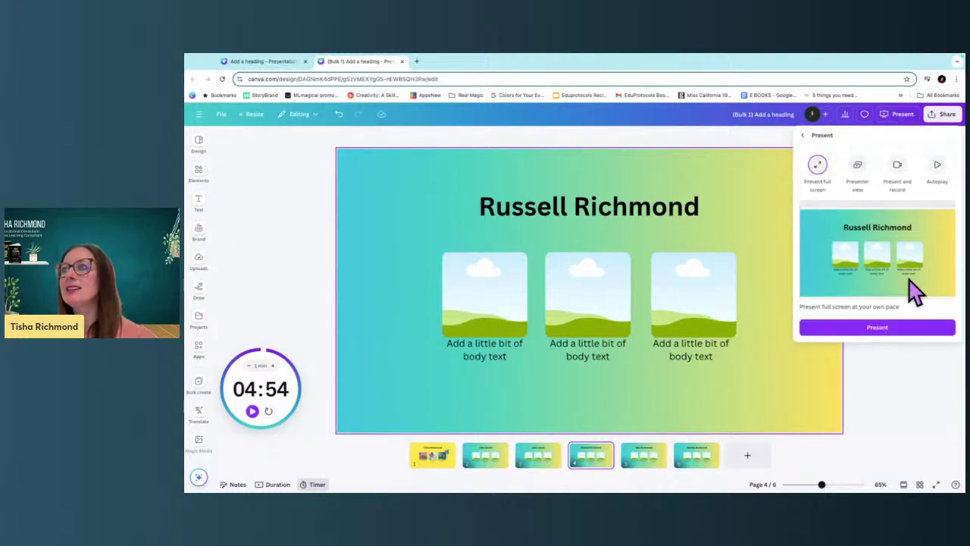
{"action": "left_click", "coordinate": [917, 333]}
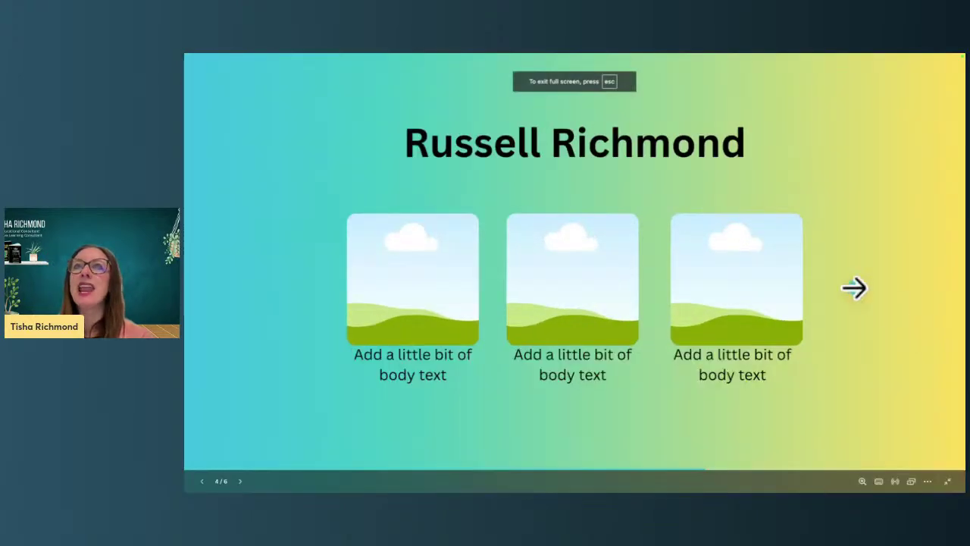
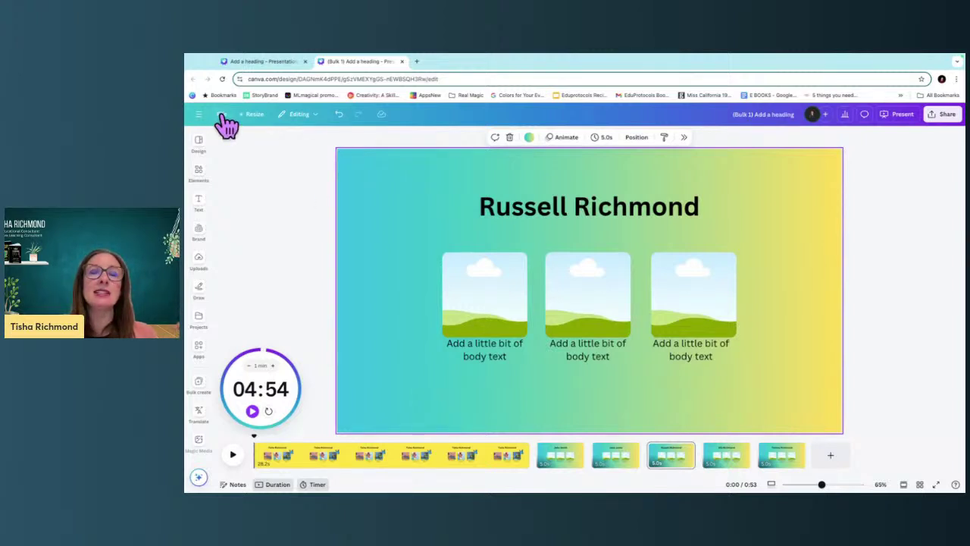
Switch back to the original About Me template, where the Bulk create data list is showing.
{"action": "left_click", "coordinate": [264, 63]}
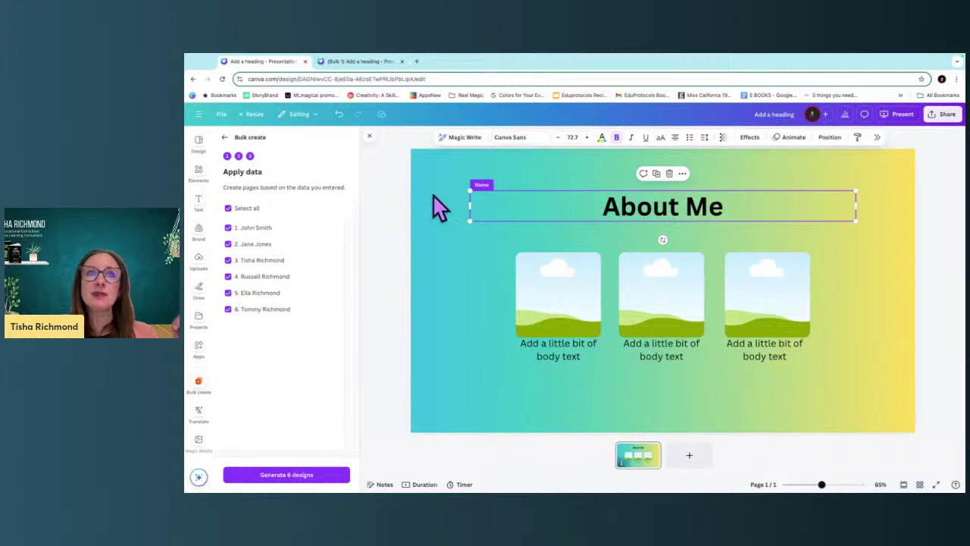
Add a blank gradient page after the About Me page.
{"action": "left_click", "coordinate": [388, 199]}
{"action": "left_click", "coordinate": [221, 114]}
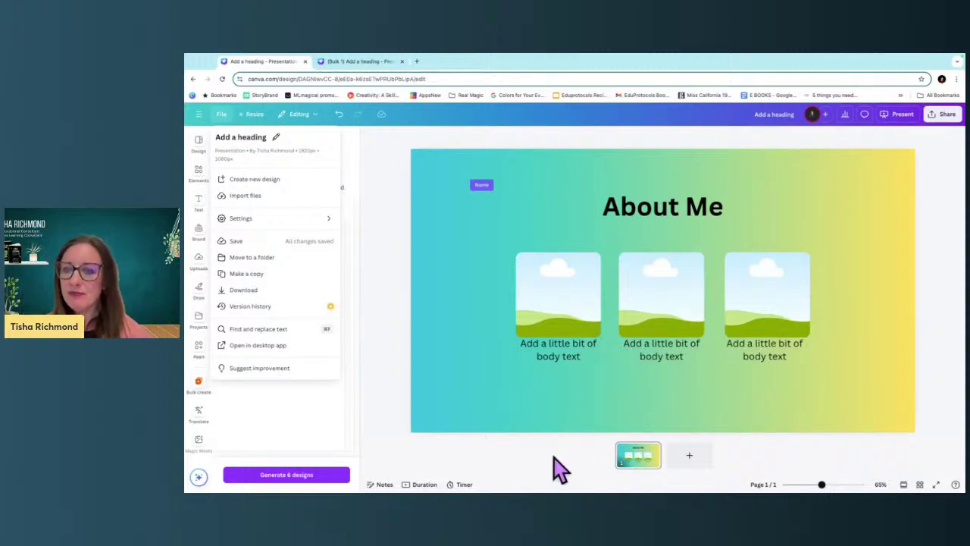
{"action": "left_click", "coordinate": [395, 284]}
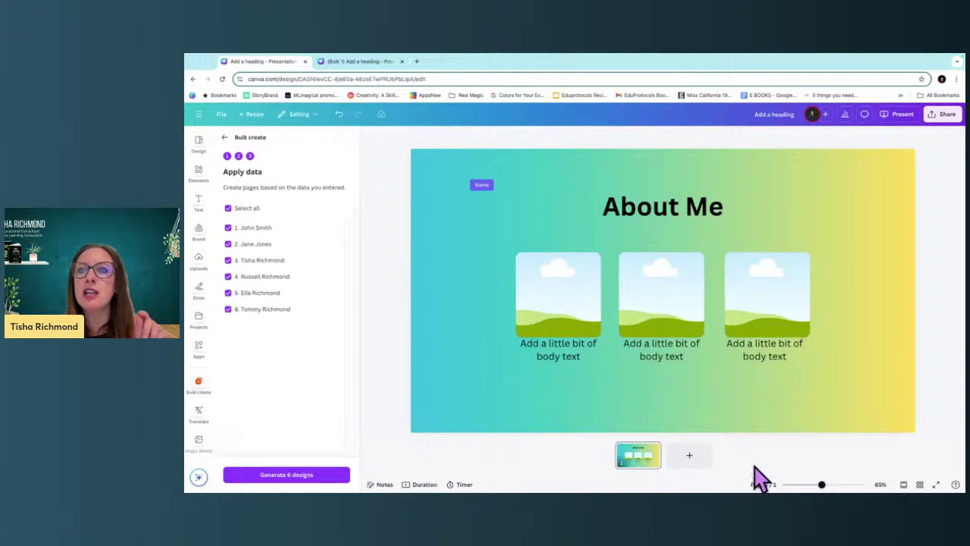
{"action": "left_click", "coordinate": [691, 461]}
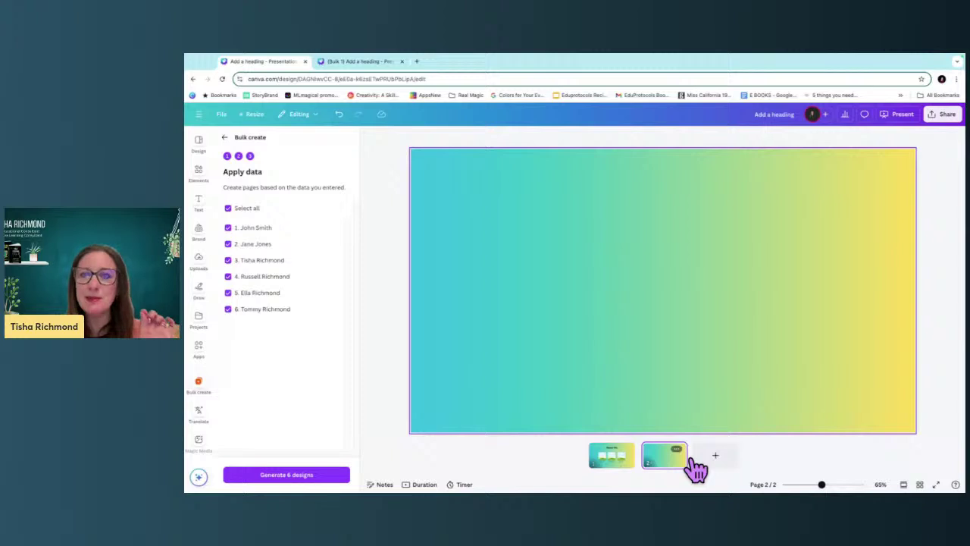
Add a heading to page 2, shrunk and placed at the lower left.
{"action": "left_click", "coordinate": [224, 137]}
{"action": "left_click", "coordinate": [200, 201]}
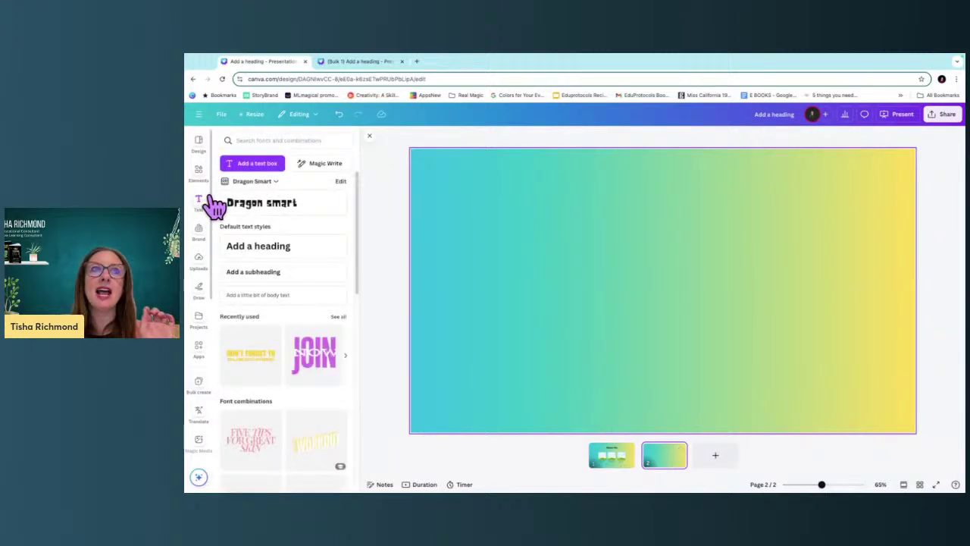
{"action": "left_click", "coordinate": [277, 254]}
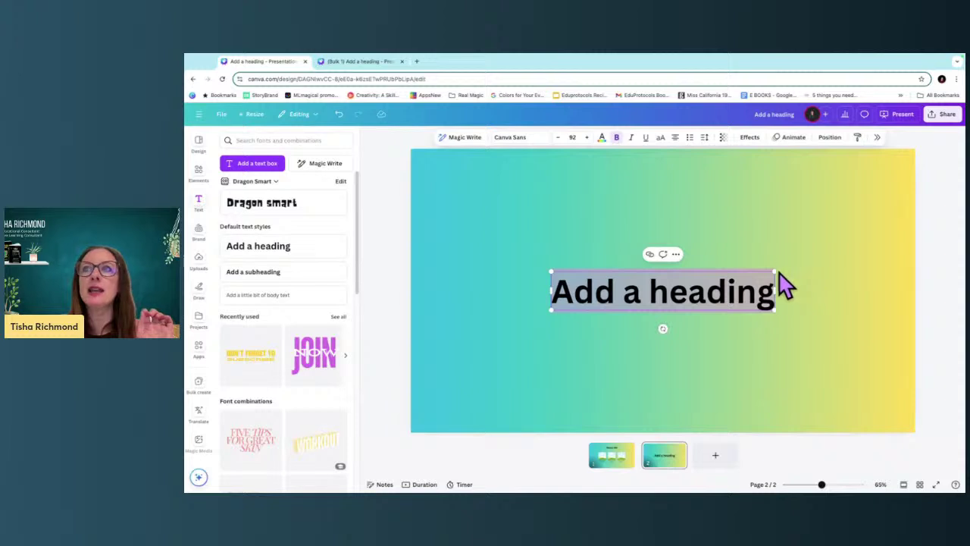
{"action": "left_click_drag", "start_coordinate": [774, 272], "coordinate": [476, 408]}
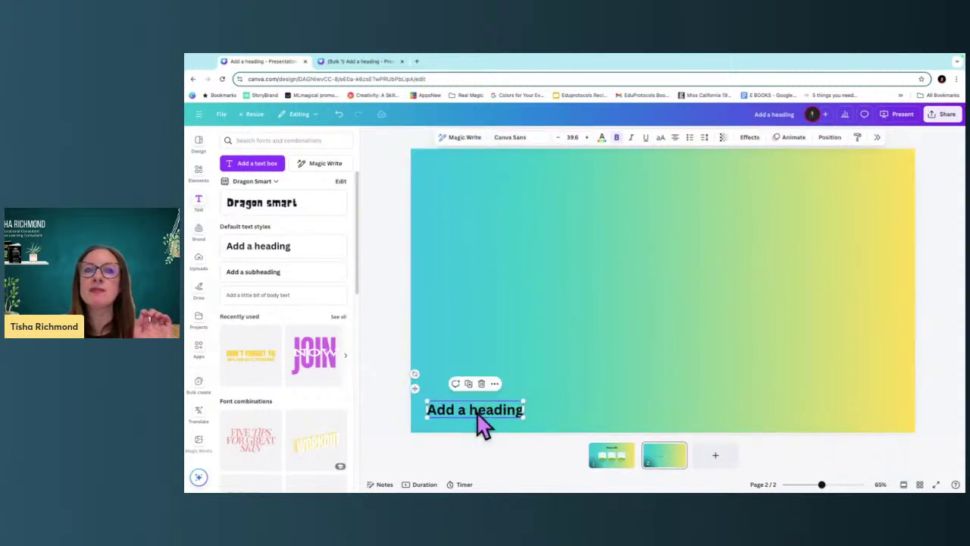
Generate 6 designs from the name list with Bulk create.
{"action": "left_click", "coordinate": [199, 388]}
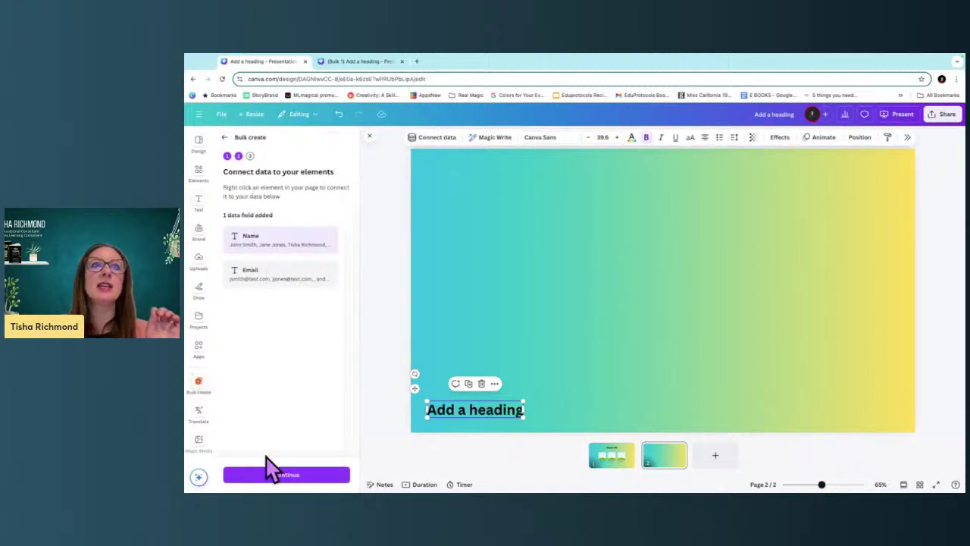
{"action": "left_click", "coordinate": [328, 477]}
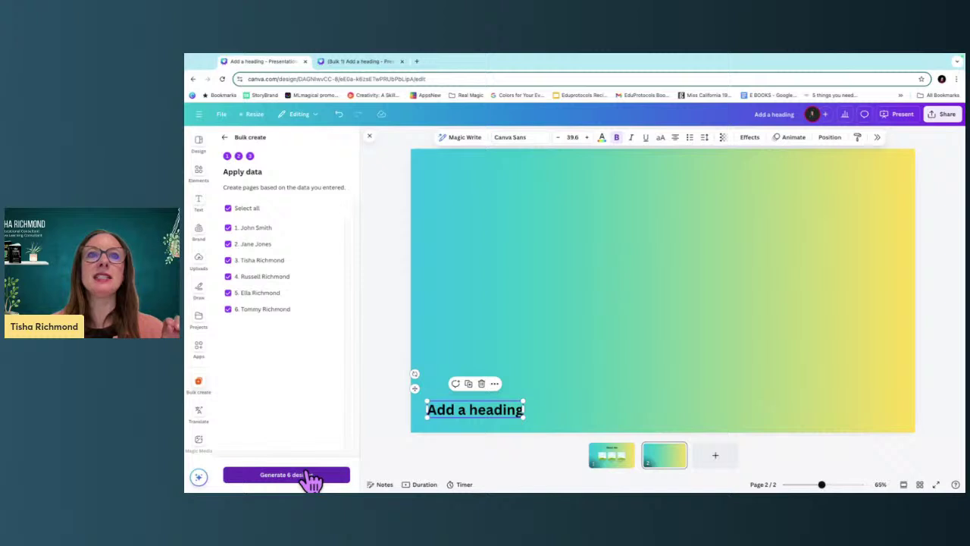
{"action": "left_click", "coordinate": [488, 383]}
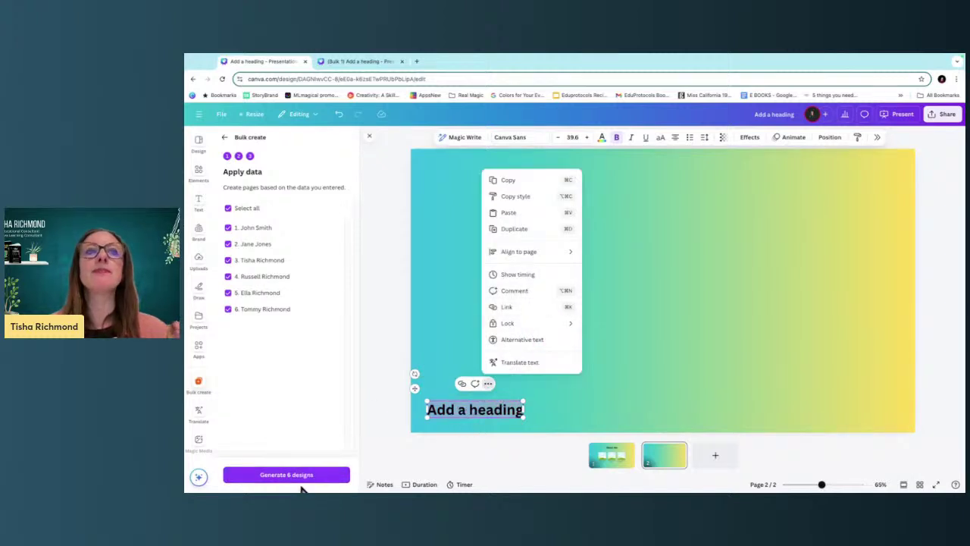
{"action": "left_click", "coordinate": [333, 478]}
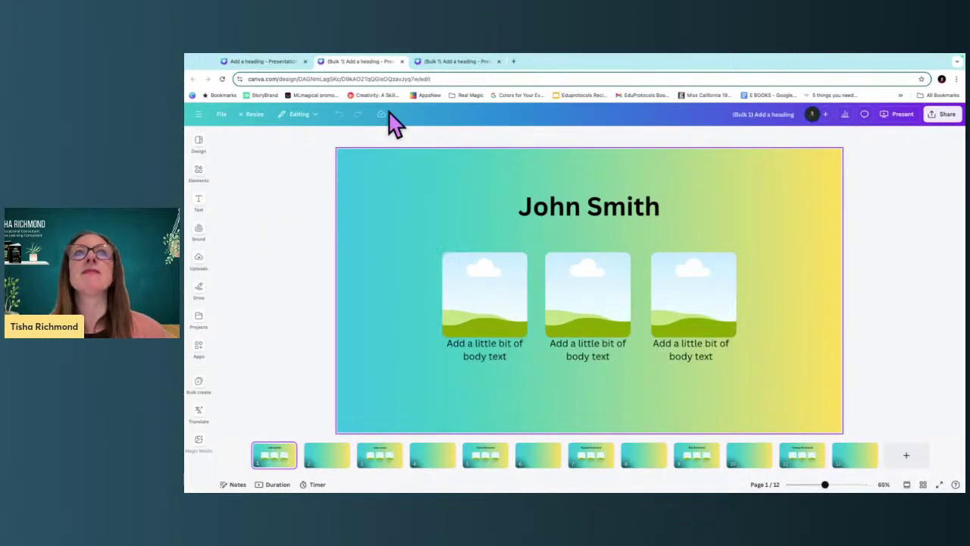
Make a copy of the original template design.
{"action": "left_click", "coordinate": [278, 62]}
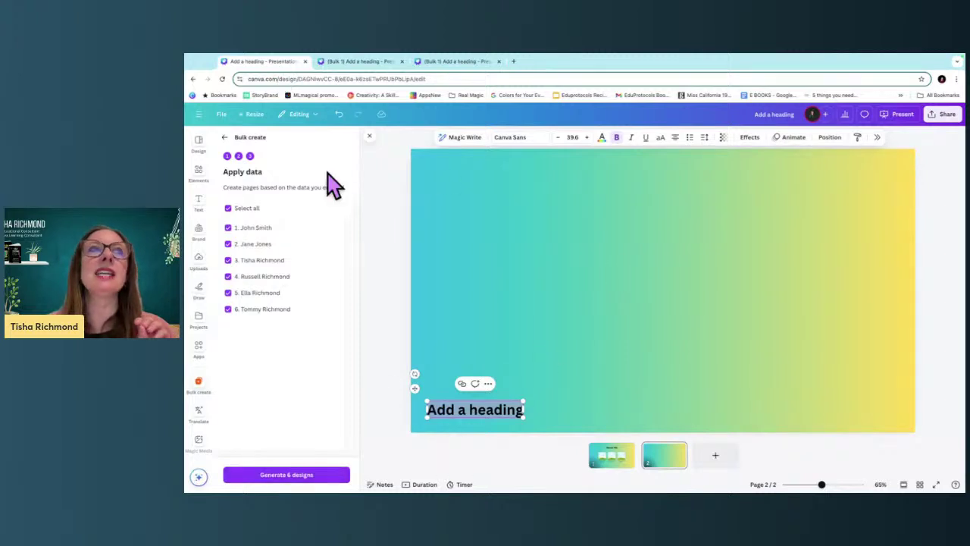
{"action": "left_click", "coordinate": [221, 115]}
{"action": "left_click", "coordinate": [257, 276]}
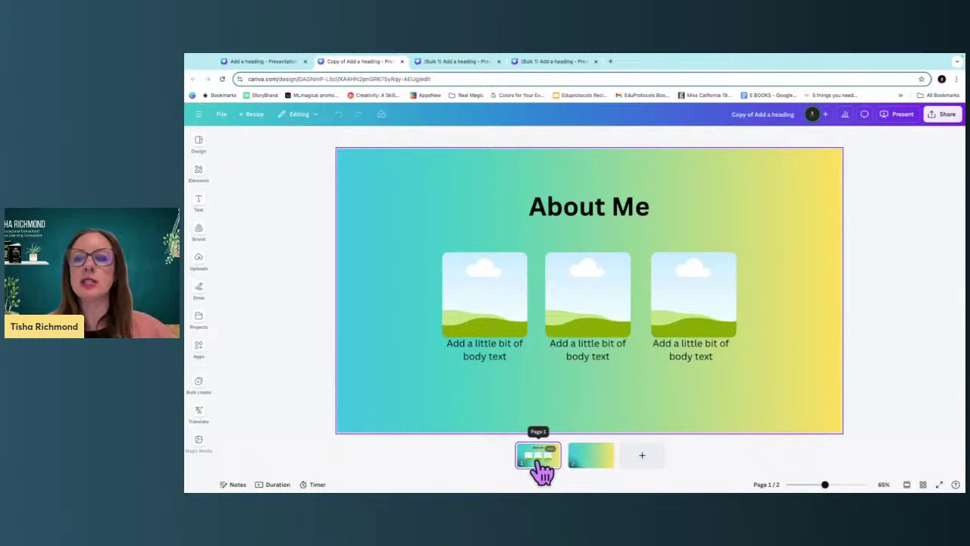
Delete the About Me page and add a third person's name in Bulk create's manual data.
{"action": "key", "text": "Delete"}
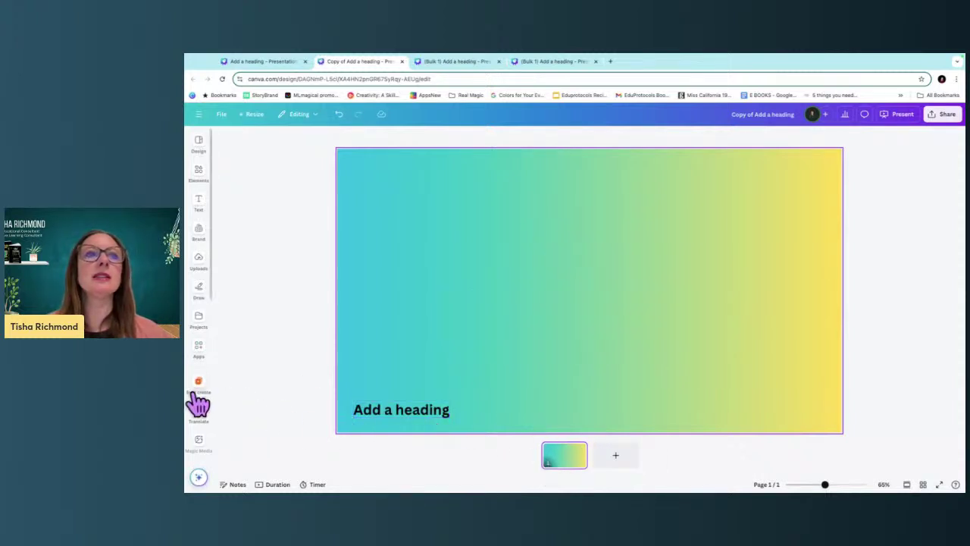
{"action": "left_click", "coordinate": [200, 385]}
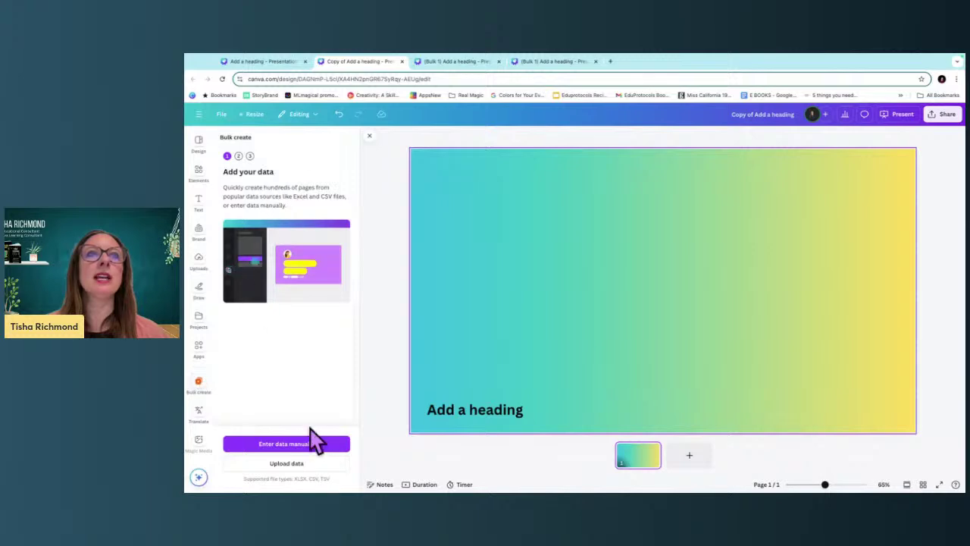
{"action": "left_click", "coordinate": [313, 442]}
{"action": "left_click", "coordinate": [369, 240]}
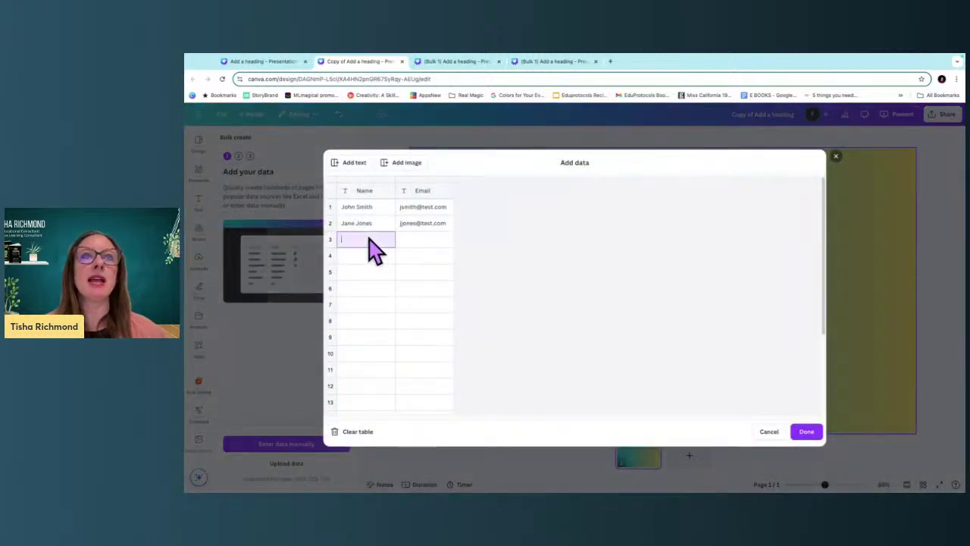
{"action": "type", "text": "Tisha Richmond"}
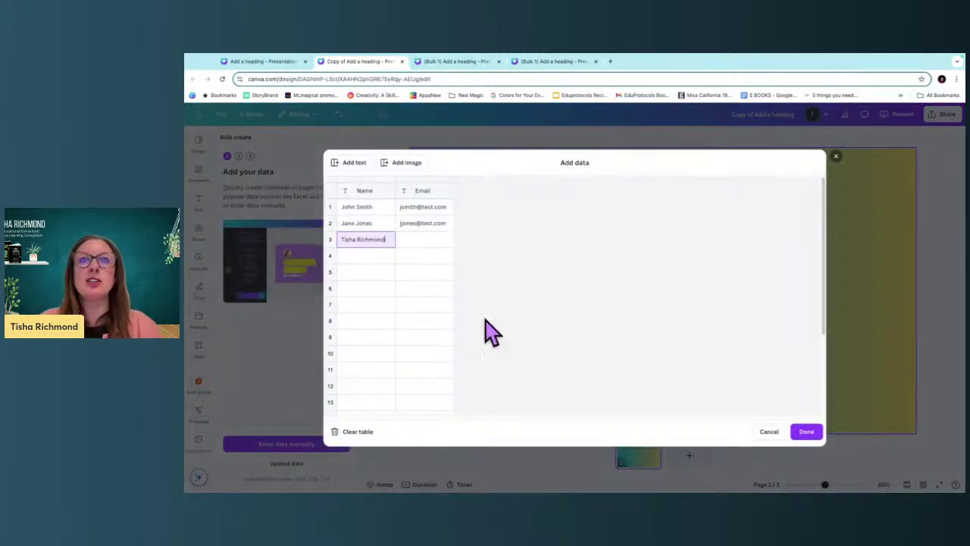
{"action": "left_click", "coordinate": [806, 432]}
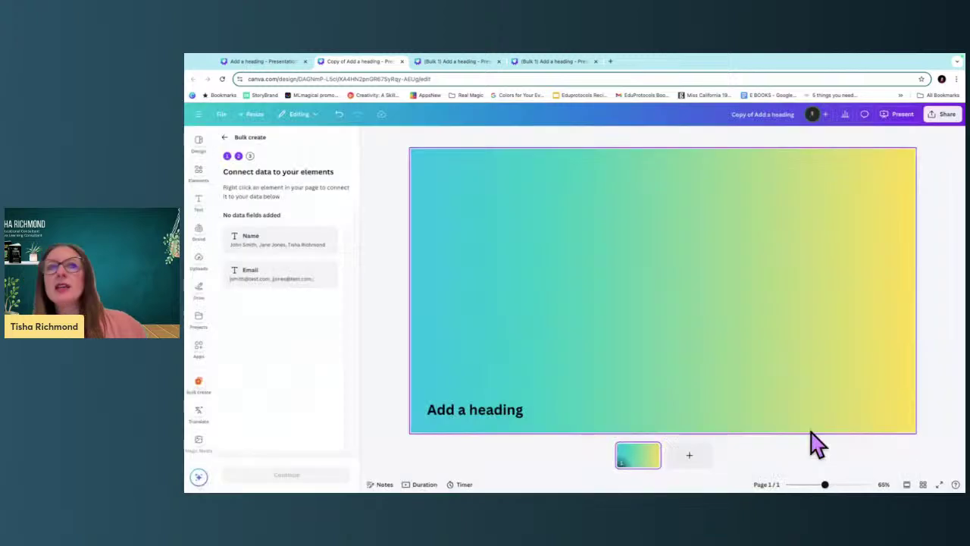
Connect the heading to the Name field and generate 3 designs.
{"action": "left_click", "coordinate": [506, 410]}
{"action": "left_click", "coordinate": [494, 383]}
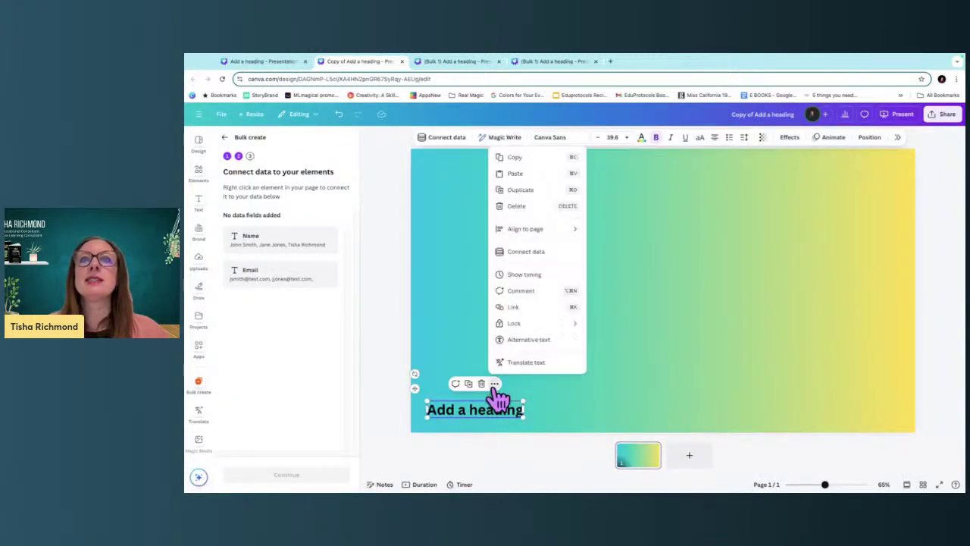
{"action": "left_click", "coordinate": [543, 253]}
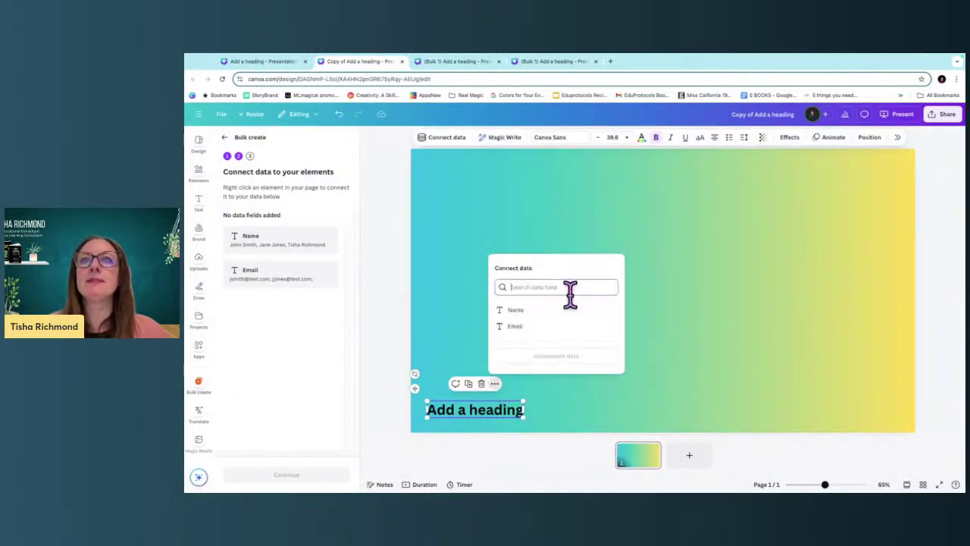
{"action": "left_click", "coordinate": [515, 311]}
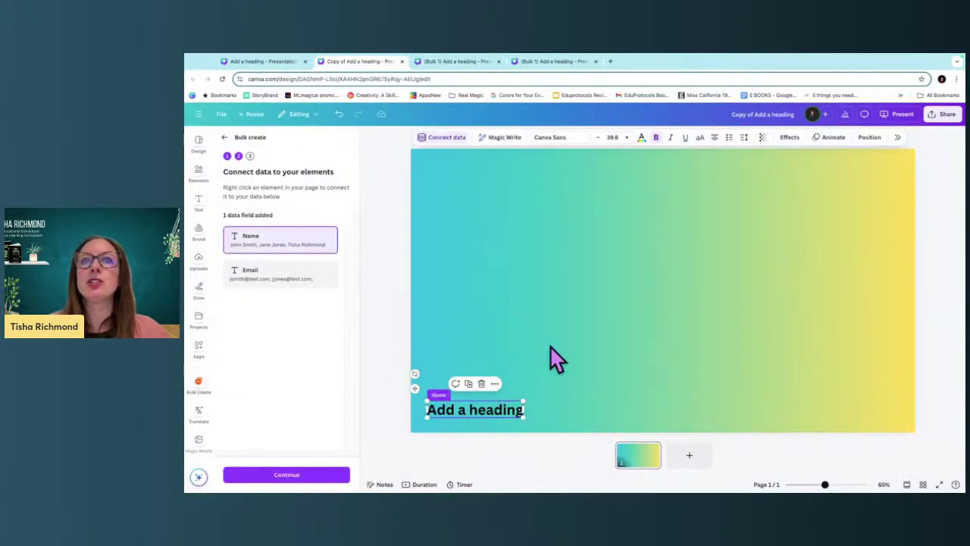
{"action": "left_click", "coordinate": [328, 475]}
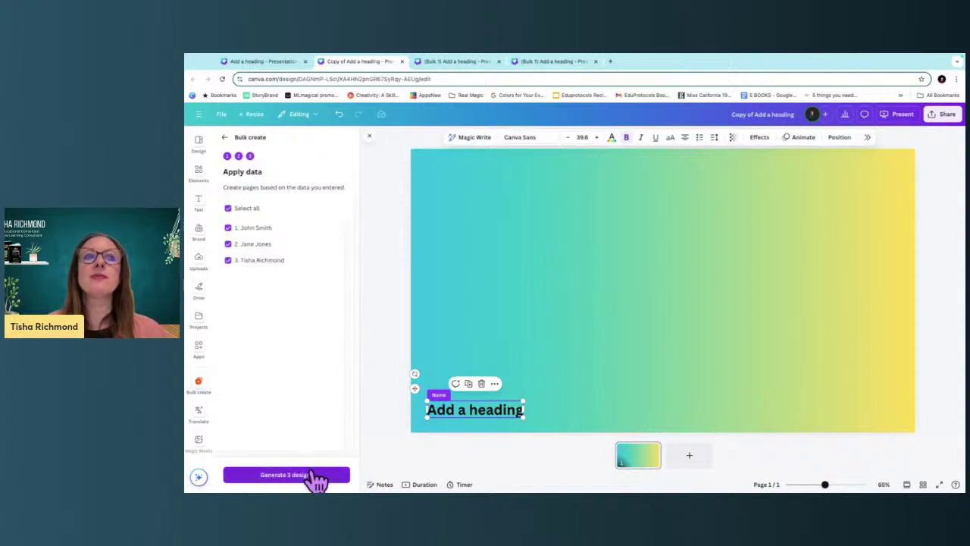
{"action": "left_click", "coordinate": [321, 478]}
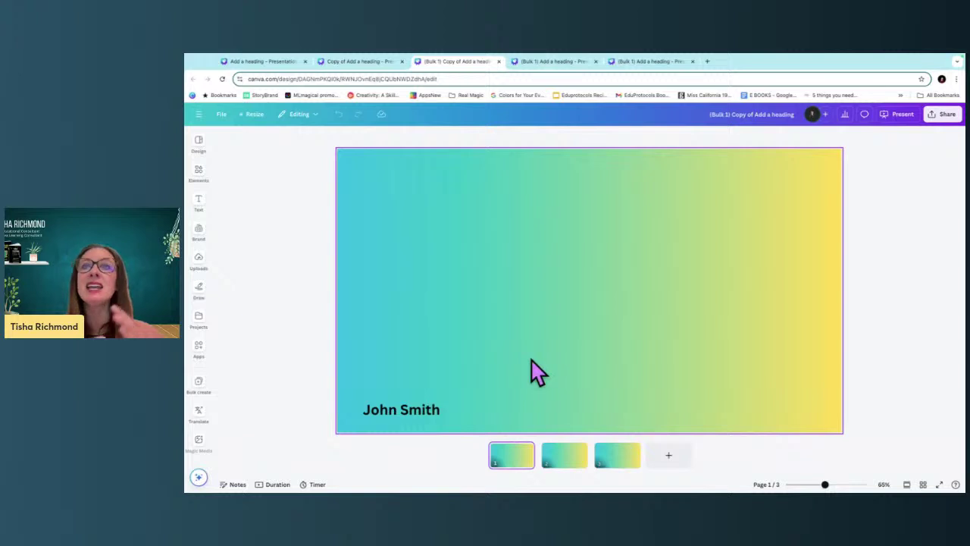
Set the collaboration link to Anyone with the link (Can edit) and copy it.
{"action": "left_click", "coordinate": [947, 116]}
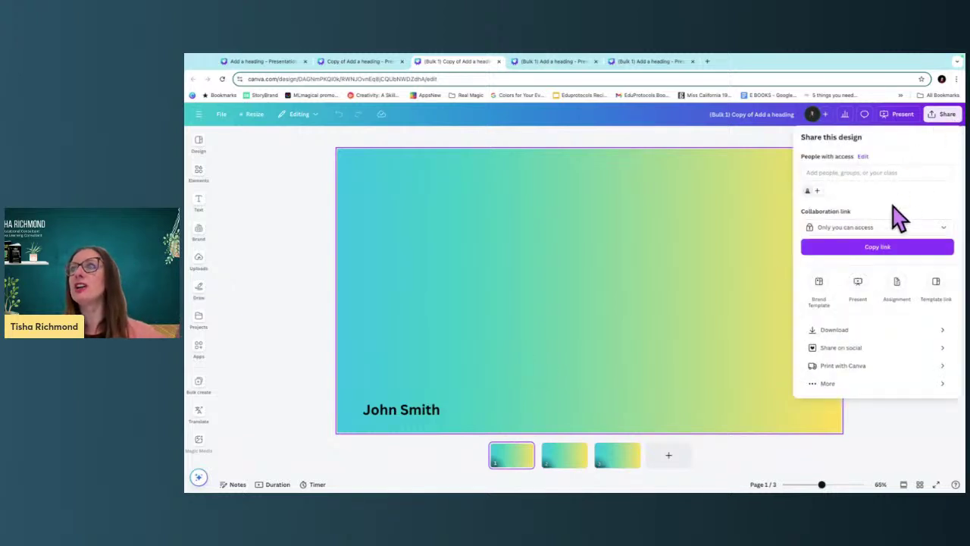
{"action": "left_click", "coordinate": [894, 229]}
{"action": "left_click", "coordinate": [860, 327]}
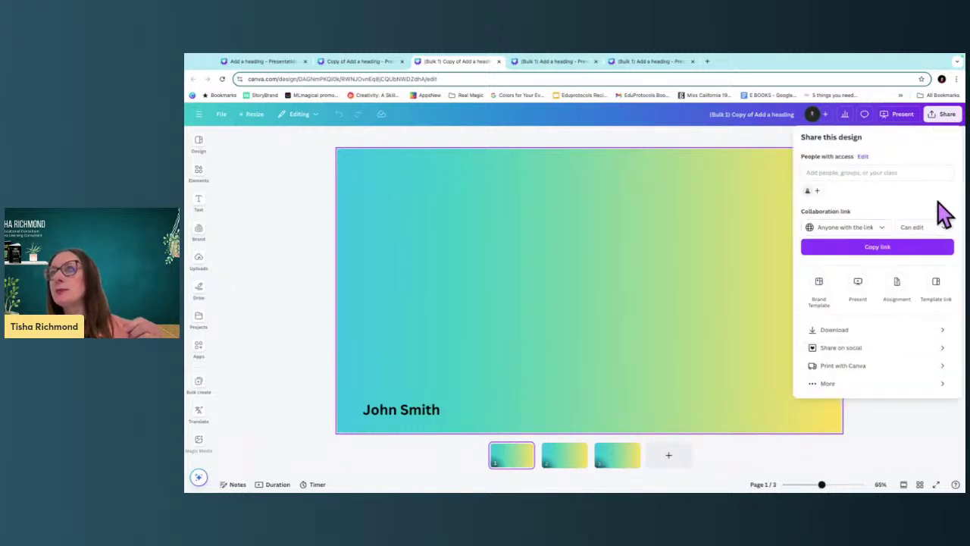
{"action": "left_click", "coordinate": [893, 249]}
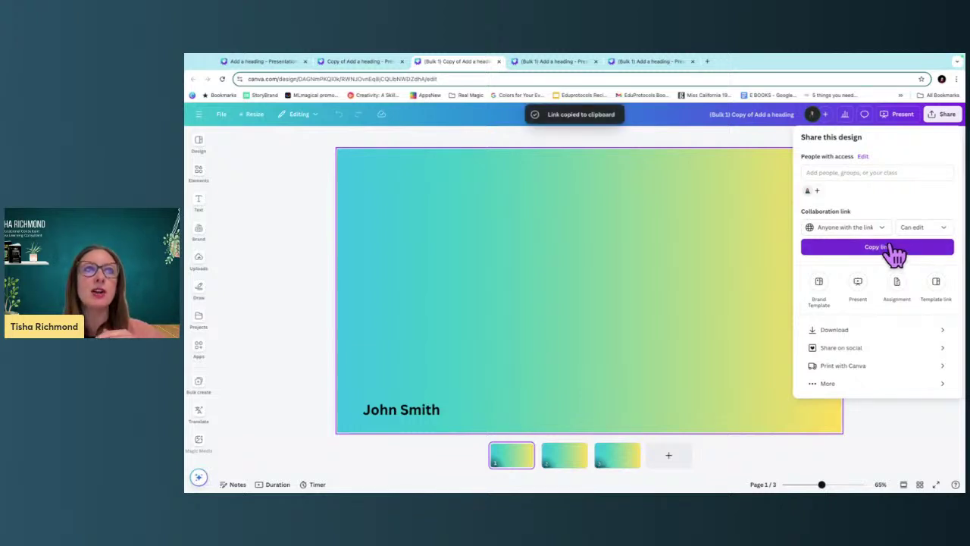
{"action": "left_click", "coordinate": [199, 171]}
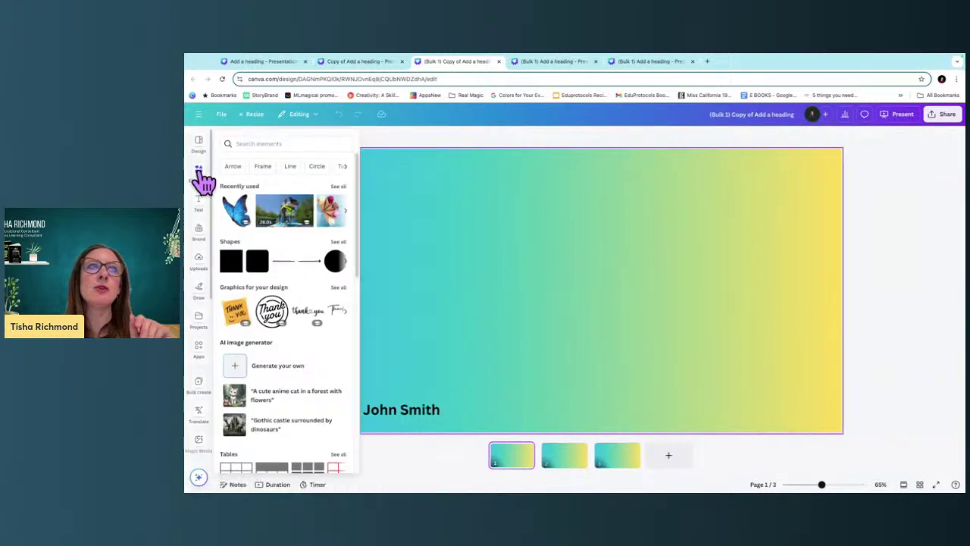
Add T, I, S, H and A letter frames from Elements > Frames > Letters.
{"action": "left_click", "coordinate": [254, 143]}
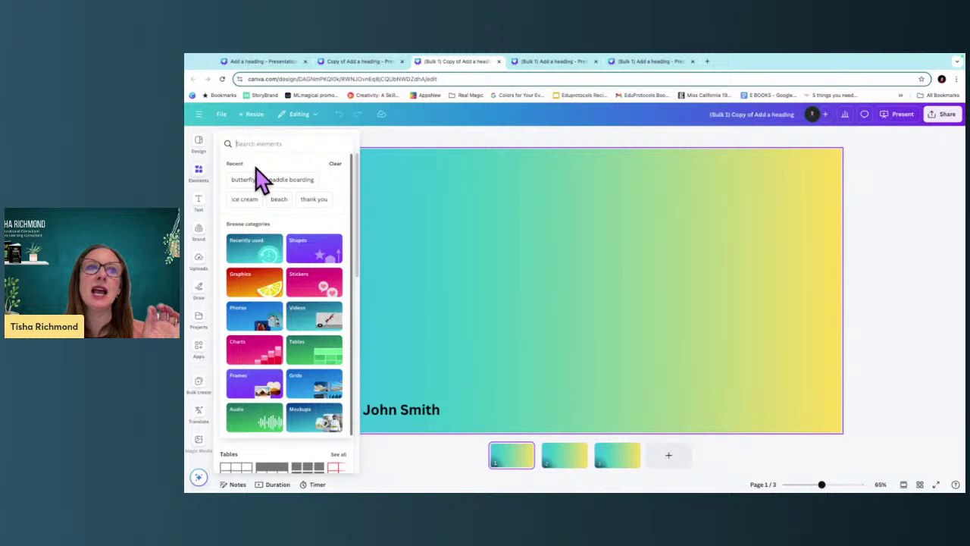
{"action": "left_click", "coordinate": [256, 393]}
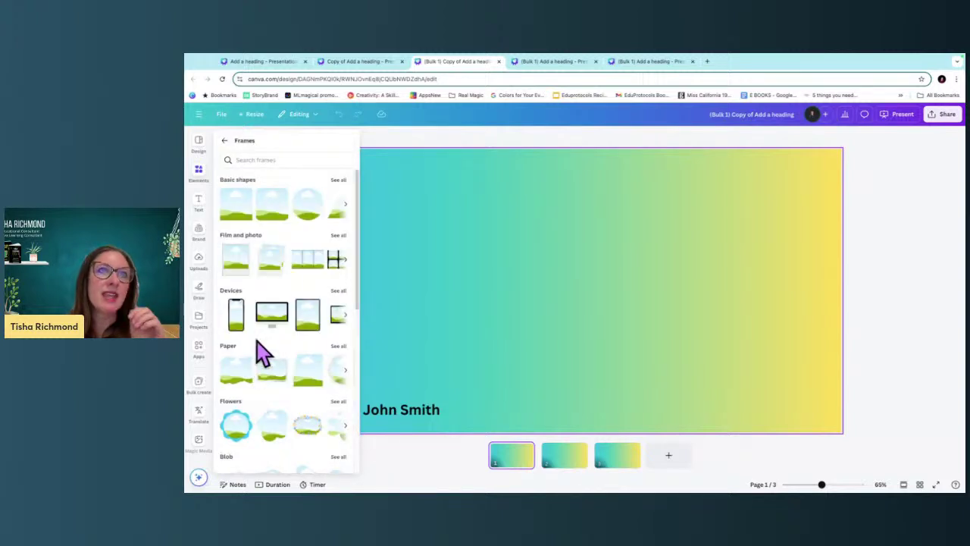
{"action": "scroll", "coordinate": [275, 383], "scroll_direction": "down", "scroll_amount": 2}
{"action": "scroll", "coordinate": [275, 383], "scroll_direction": "down", "scroll_amount": 3}
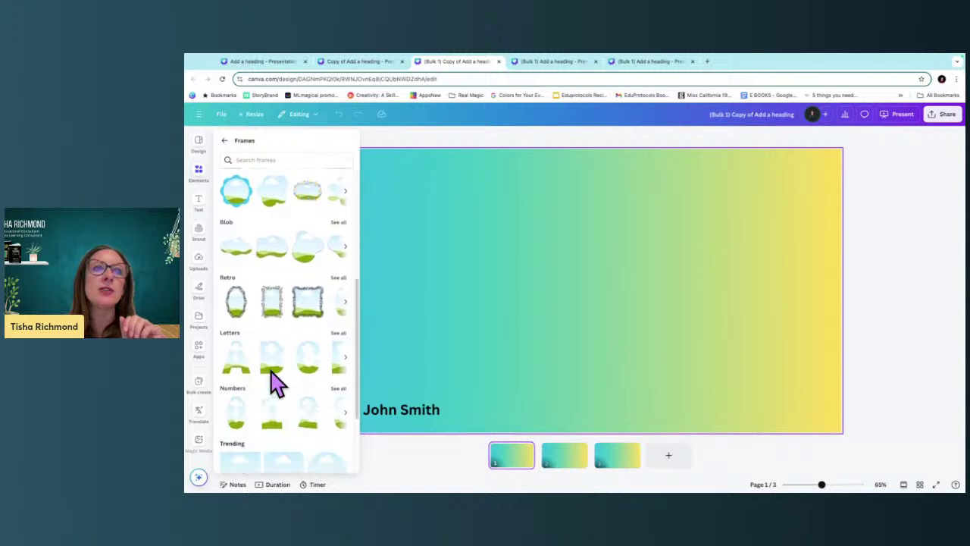
{"action": "left_click", "coordinate": [338, 323]}
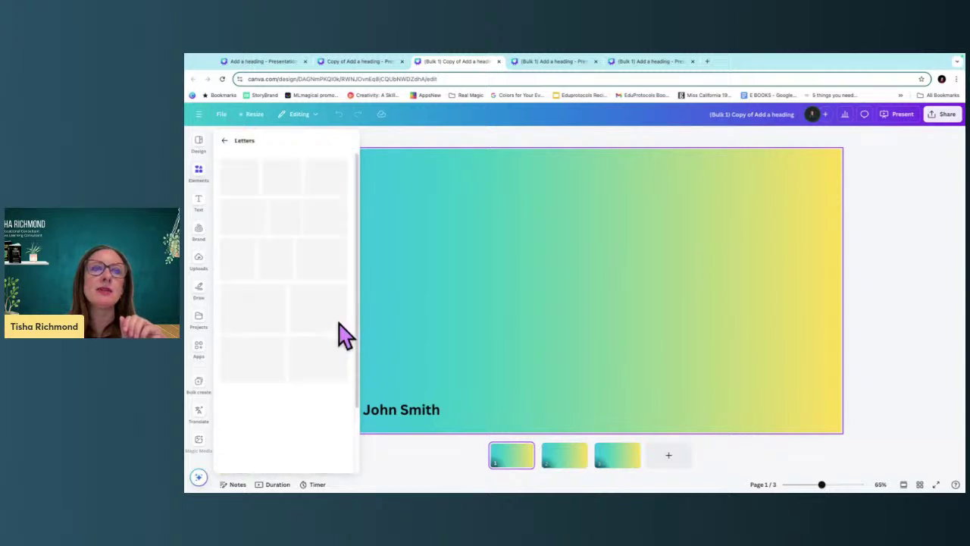
{"action": "left_click", "coordinate": [292, 448]}
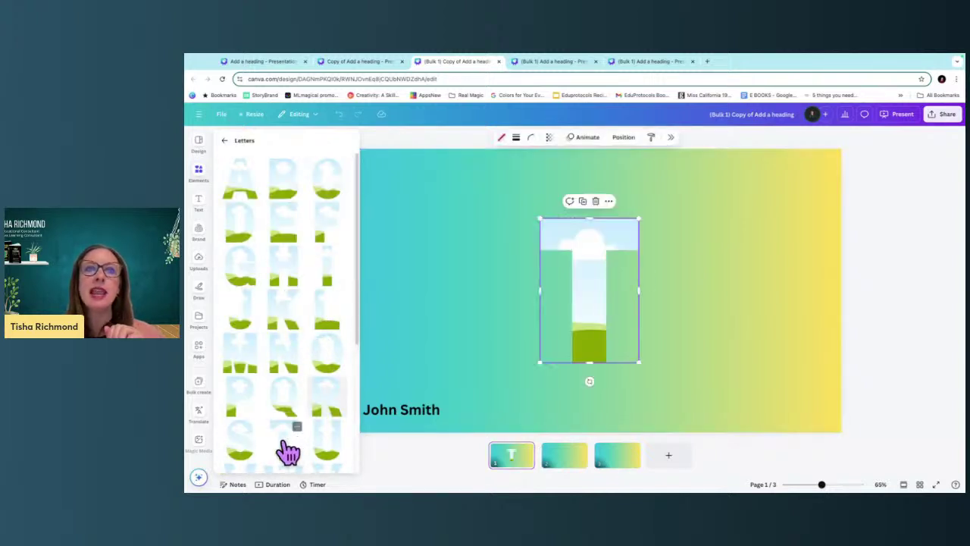
{"action": "left_click_drag", "start_coordinate": [637, 217], "coordinate": [497, 270]}
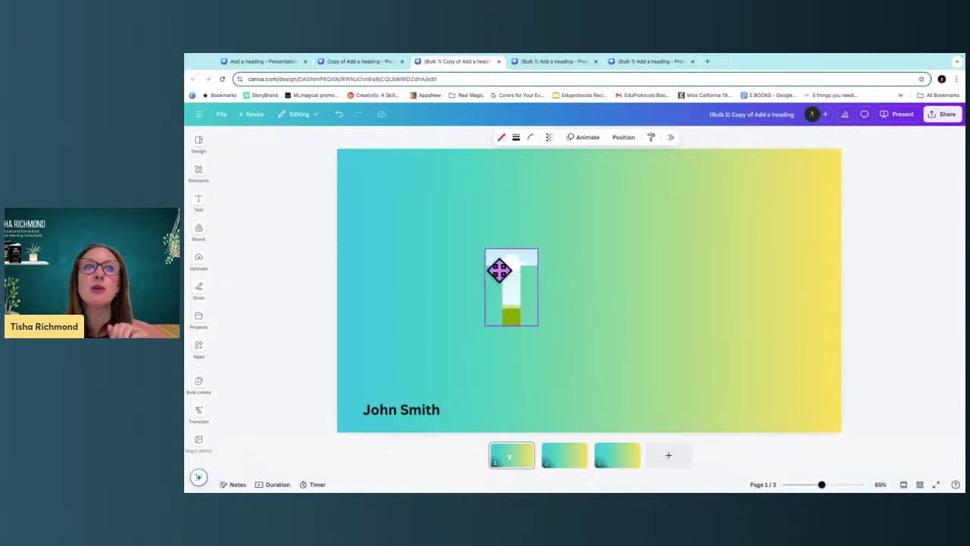
{"action": "left_click", "coordinate": [199, 176]}
{"action": "left_click", "coordinate": [321, 270]}
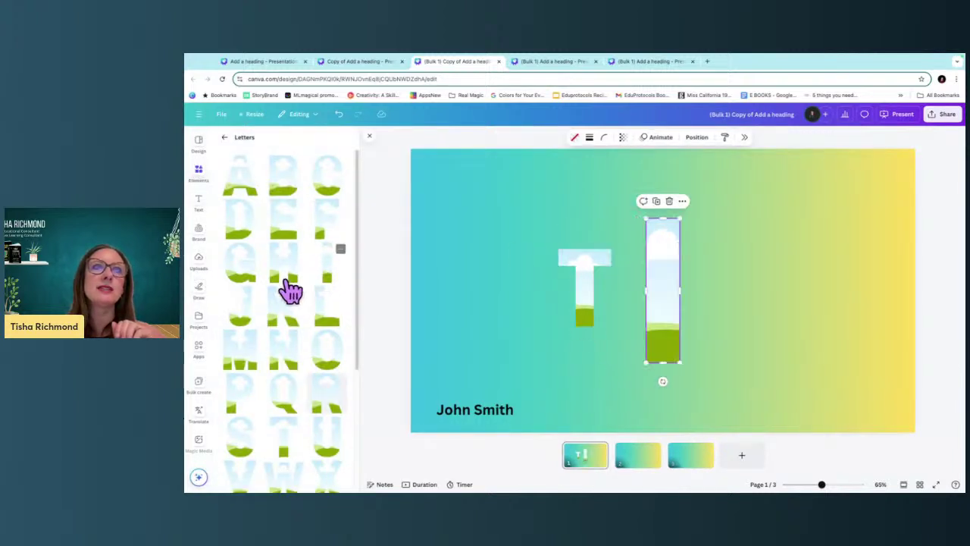
{"action": "left_click", "coordinate": [250, 432]}
{"action": "left_click", "coordinate": [283, 275]}
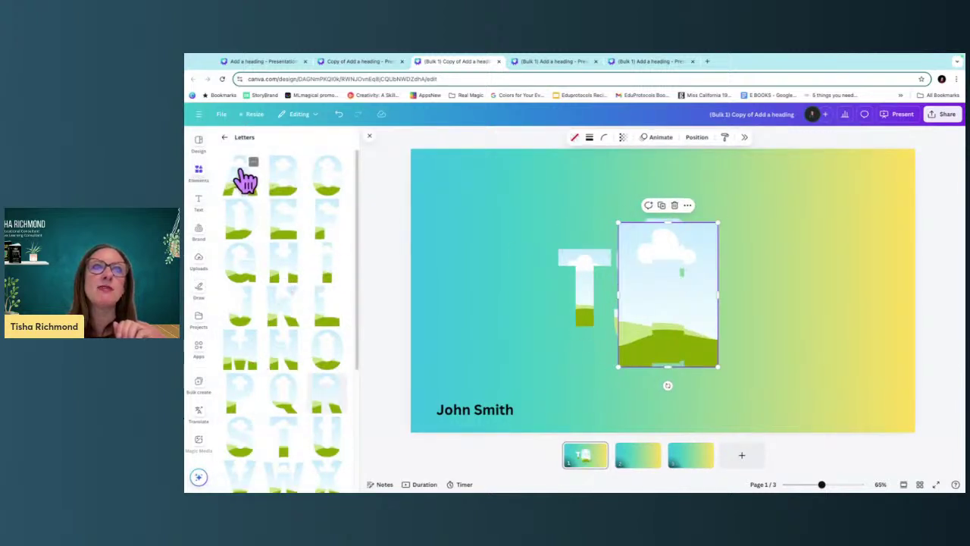
{"action": "left_click", "coordinate": [240, 171]}
Line up the T, I and S frames side by side at matching size.
{"action": "left_click_drag", "start_coordinate": [586, 308], "coordinate": [593, 305]}
{"action": "left_click_drag", "start_coordinate": [670, 305], "coordinate": [770, 277]}
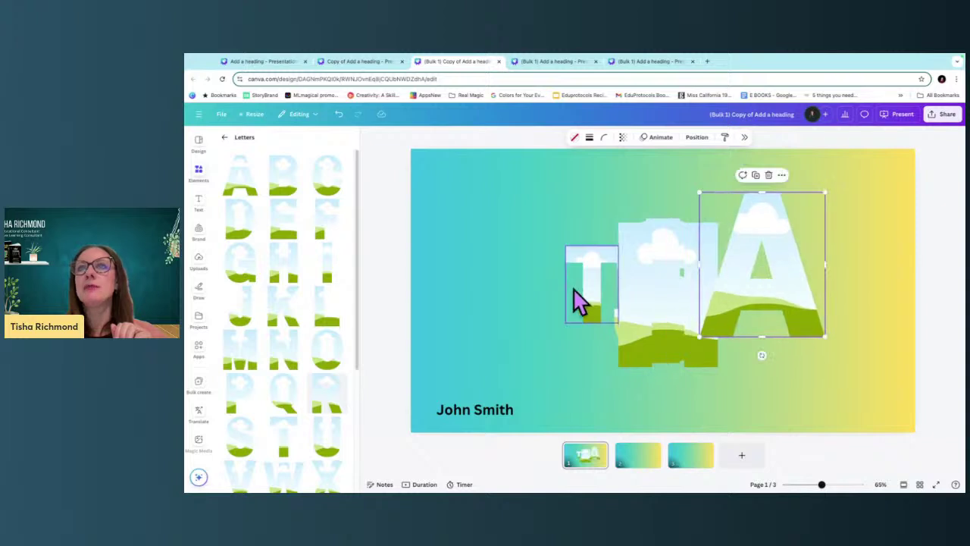
{"action": "left_click_drag", "start_coordinate": [580, 299], "coordinate": [490, 288]}
{"action": "left_click", "coordinate": [666, 307]}
{"action": "left_click_drag", "start_coordinate": [666, 307], "coordinate": [528, 316]}
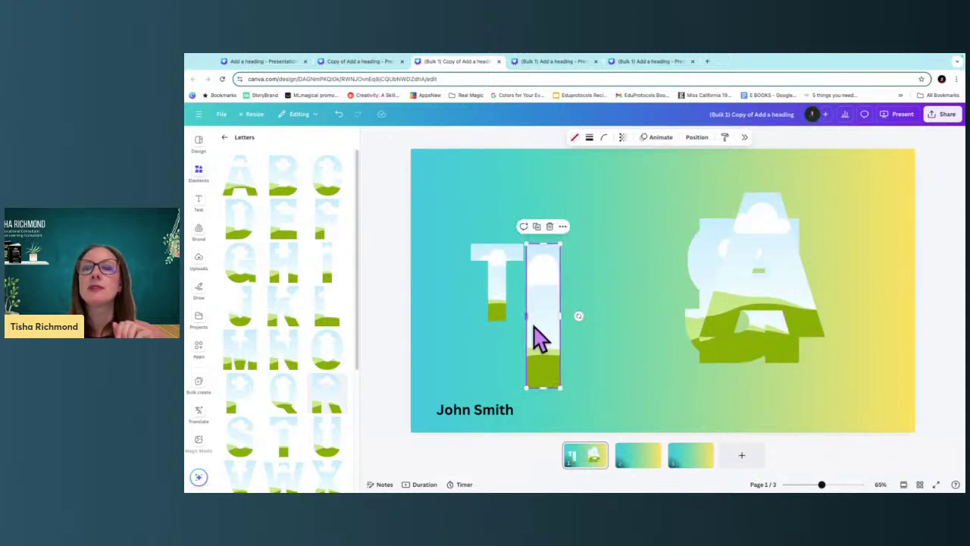
{"action": "left_click_drag", "start_coordinate": [557, 384], "coordinate": [547, 321]}
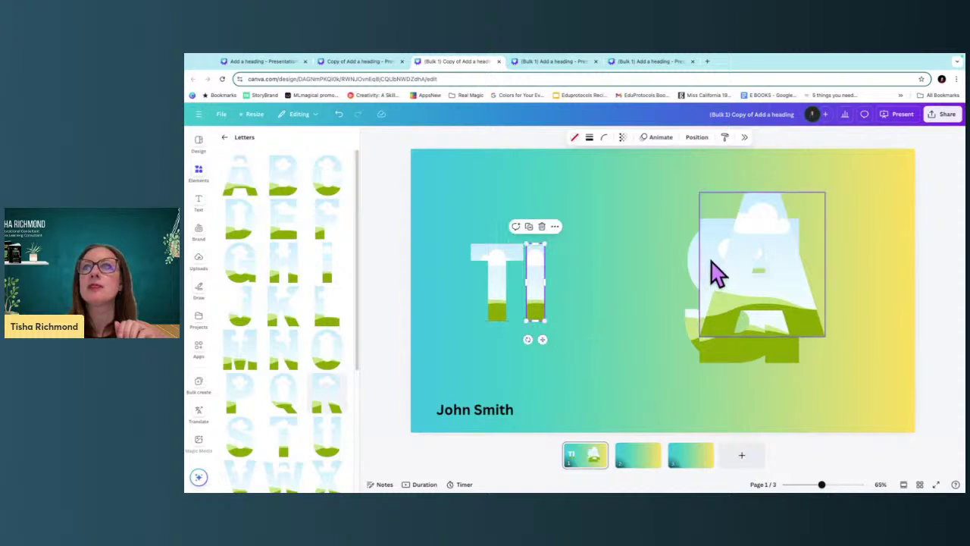
{"action": "left_click_drag", "start_coordinate": [715, 275], "coordinate": [555, 287]}
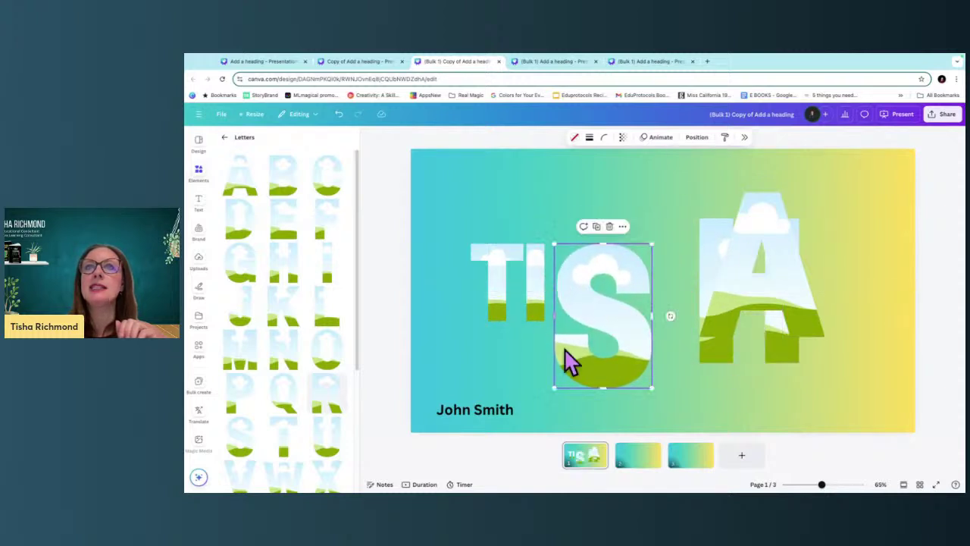
{"action": "left_click_drag", "start_coordinate": [556, 387], "coordinate": [573, 303]}
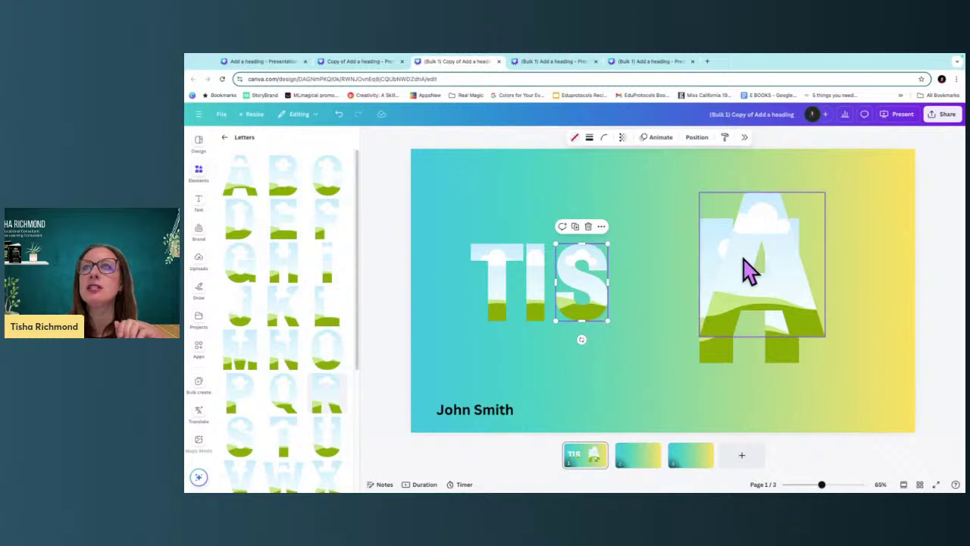
Move the H and A frames beside the S and resize them to match.
{"action": "left_click_drag", "start_coordinate": [747, 270], "coordinate": [820, 244]}
{"action": "left_click", "coordinate": [720, 278]}
{"action": "left_click_drag", "start_coordinate": [719, 278], "coordinate": [626, 281]}
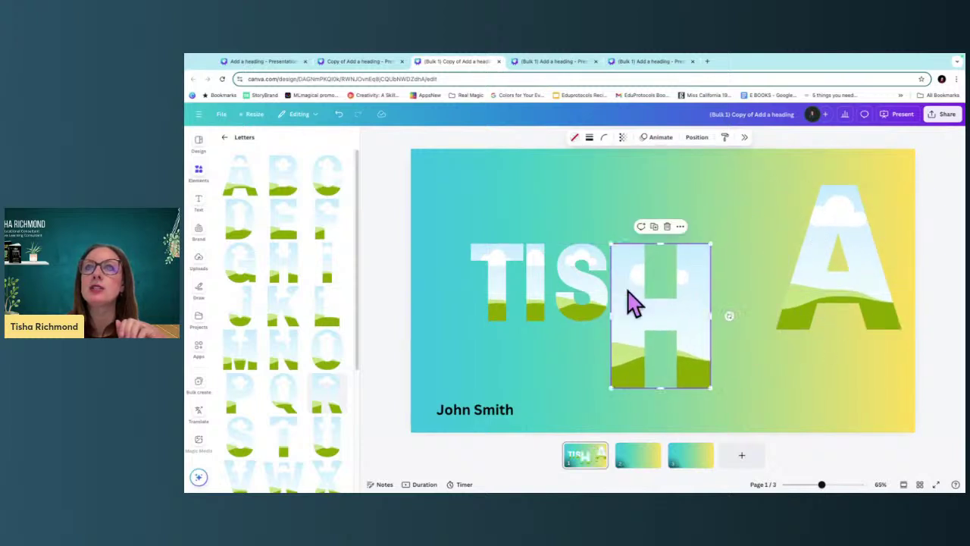
{"action": "left_click_drag", "start_coordinate": [712, 389], "coordinate": [634, 303]}
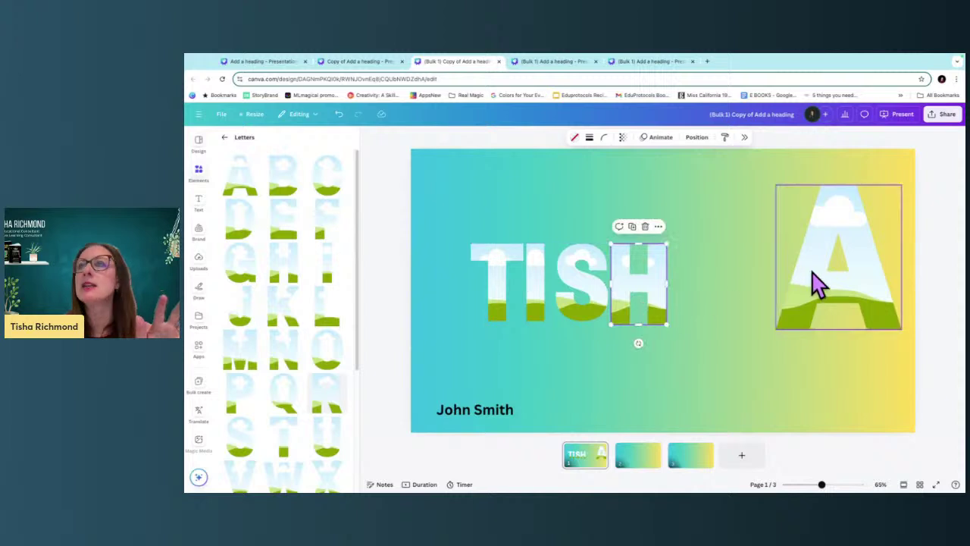
{"action": "left_click_drag", "start_coordinate": [814, 281], "coordinate": [693, 329]}
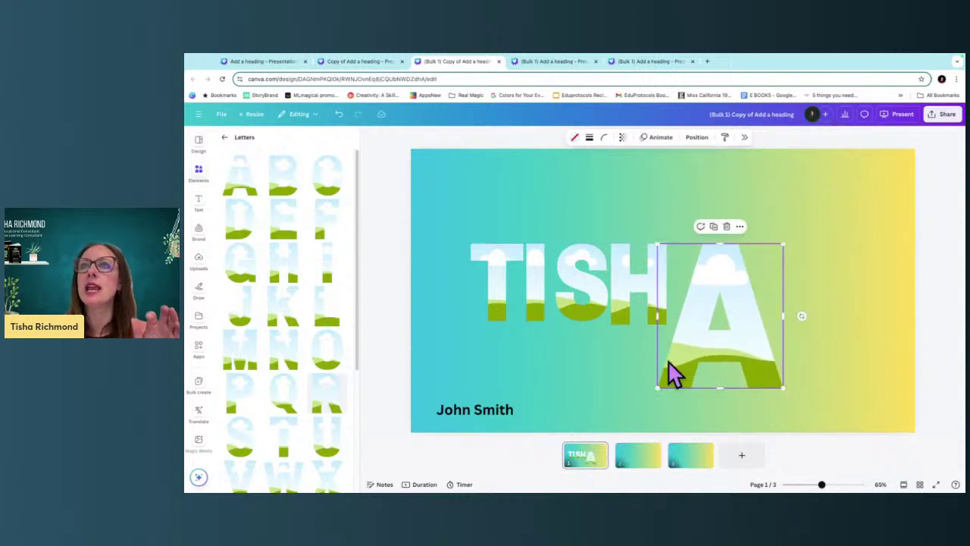
{"action": "left_click_drag", "start_coordinate": [657, 390], "coordinate": [703, 294]}
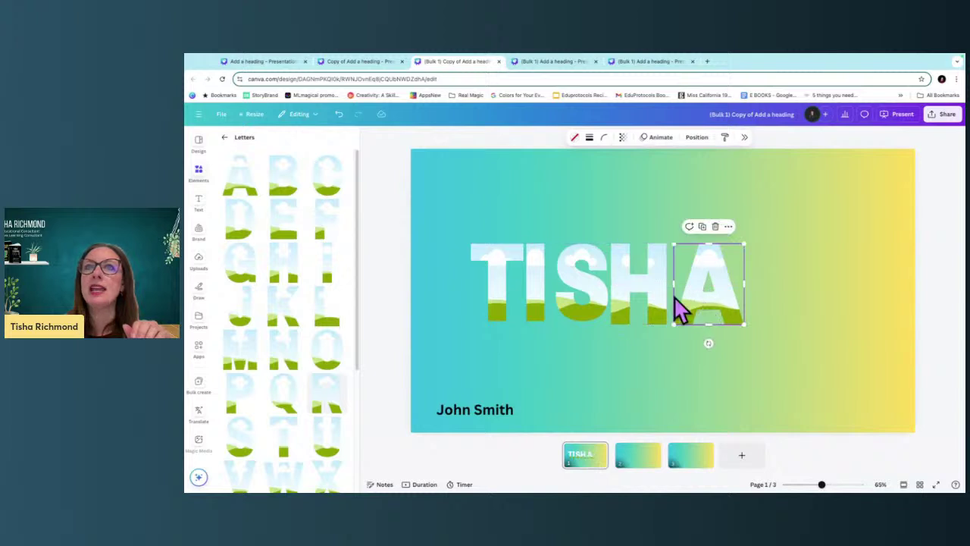
Select all five letter frames and enlarge them together.
{"action": "left_click", "coordinate": [532, 292]}
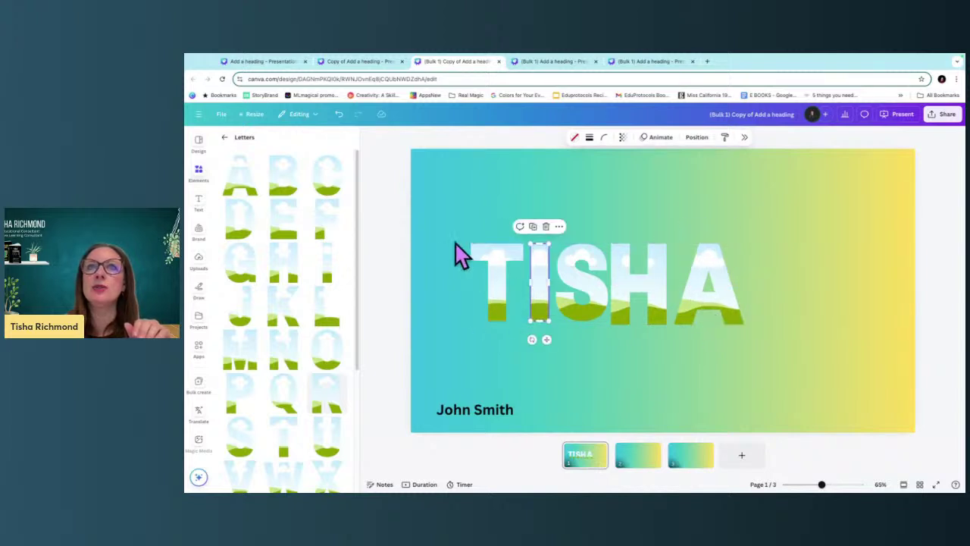
{"action": "left_click_drag", "start_coordinate": [460, 253], "coordinate": [756, 300]}
{"action": "mouse_move", "coordinate": [522, 321]}
{"action": "left_mouse_down"}
{"action": "mouse_move", "coordinate": [444, 366]}
{"action": "mouse_move", "coordinate": [524, 316]}
{"action": "mouse_move", "coordinate": [520, 301]}
{"action": "mouse_move", "coordinate": [520, 320]}
{"action": "left_mouse_up"}
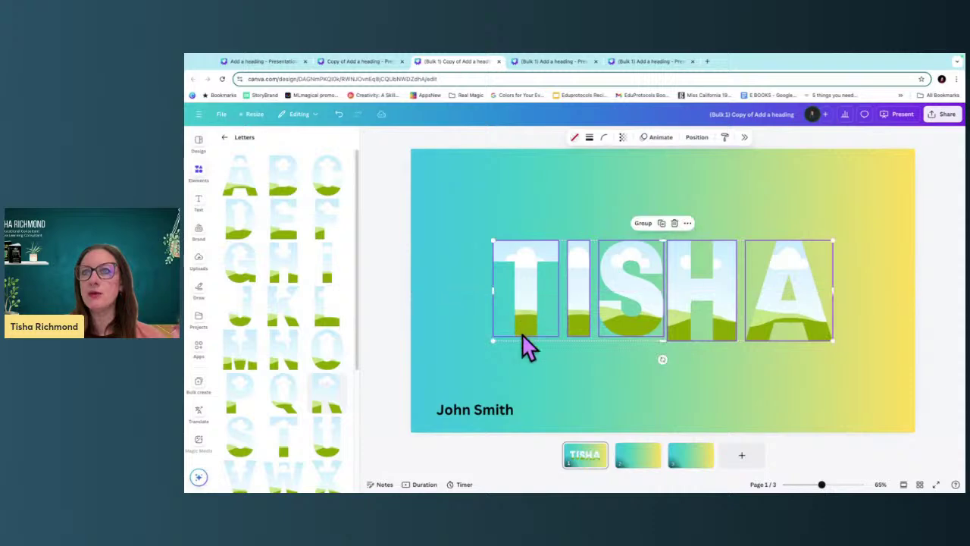
{"action": "left_click", "coordinate": [576, 421]}
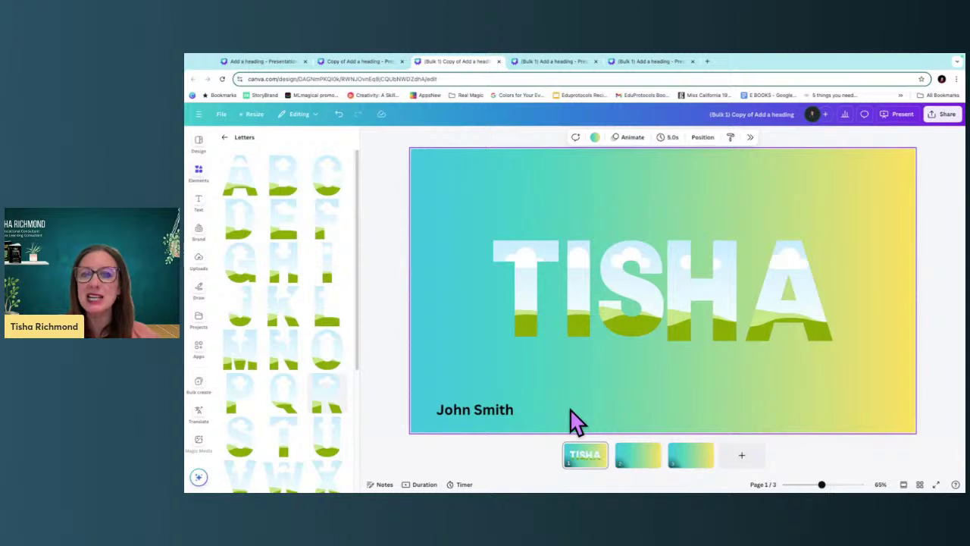
Fill the T frame with a photo from an Elements search for 'beach'.
{"action": "left_click", "coordinate": [724, 274]}
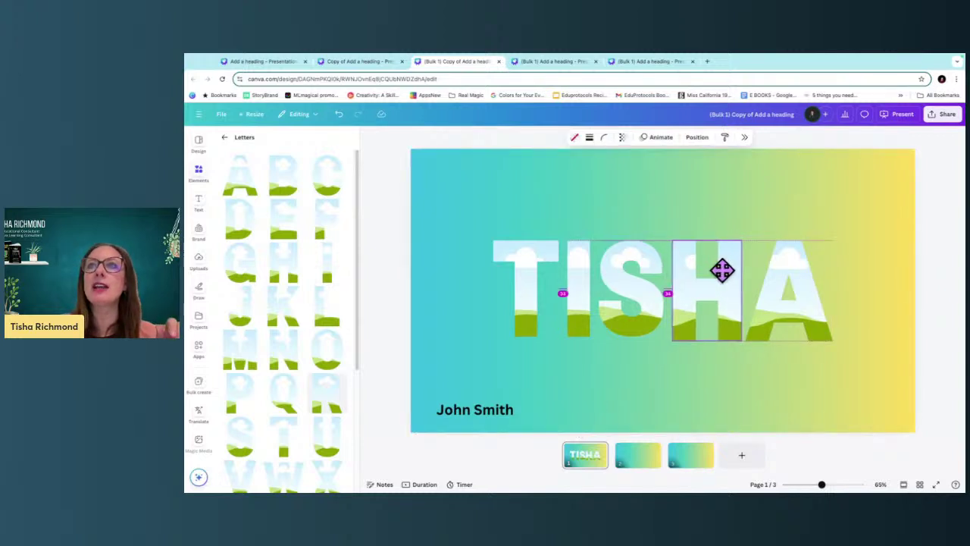
{"action": "left_click", "coordinate": [646, 313]}
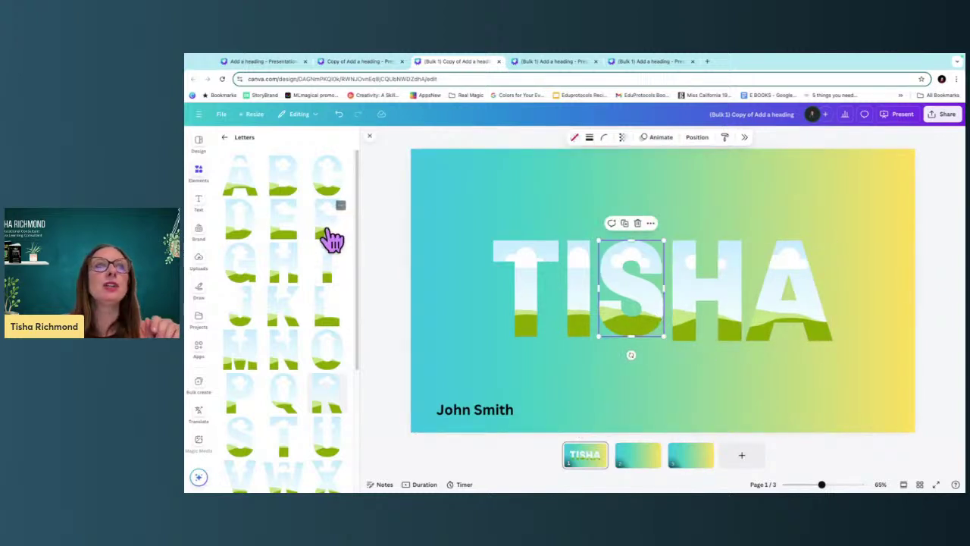
{"action": "left_click", "coordinate": [225, 137]}
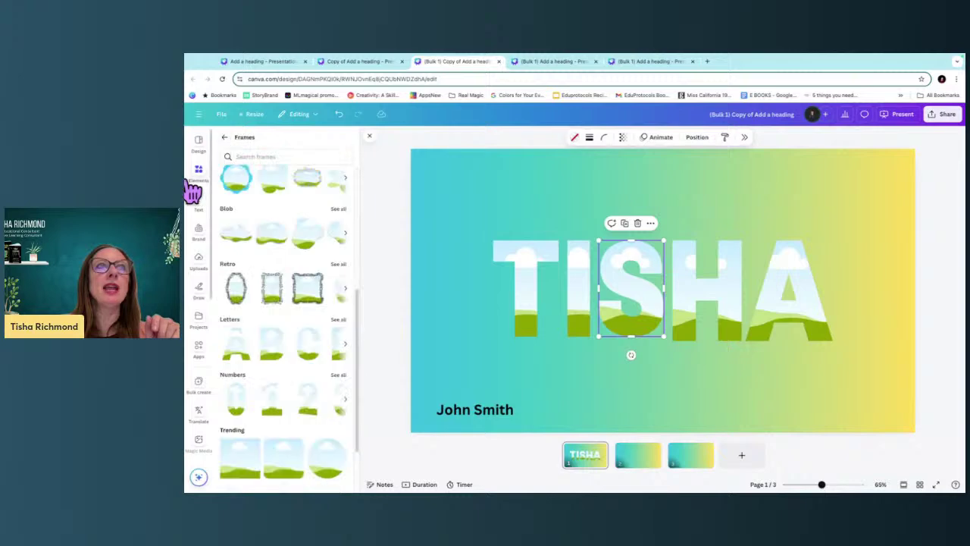
{"action": "left_click", "coordinate": [226, 140]}
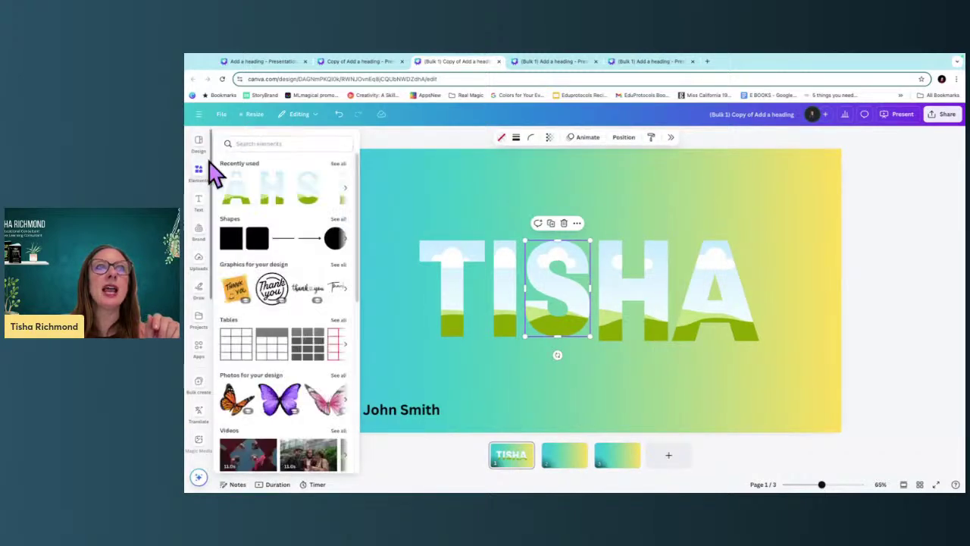
{"action": "left_click", "coordinate": [249, 140]}
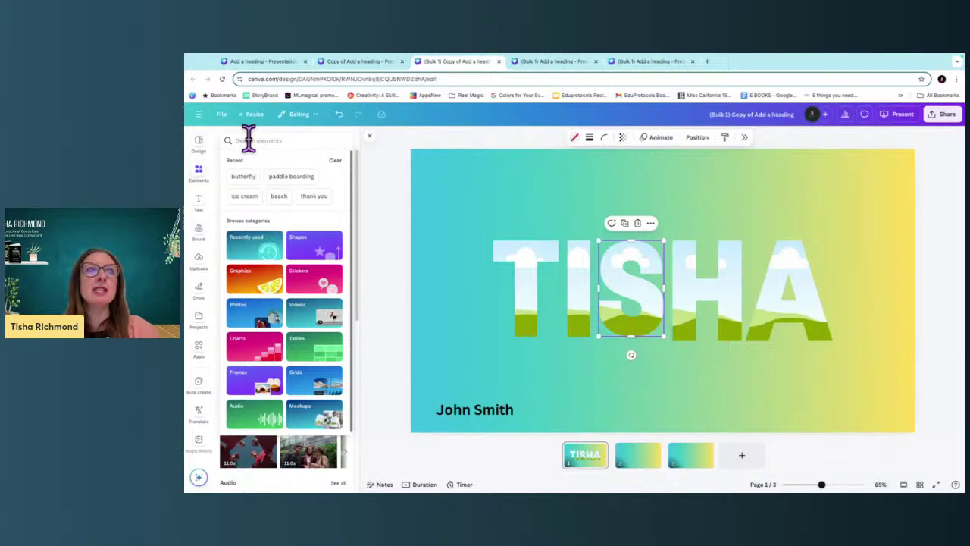
{"action": "type", "text": "beach"}
{"action": "key", "text": "Return"}
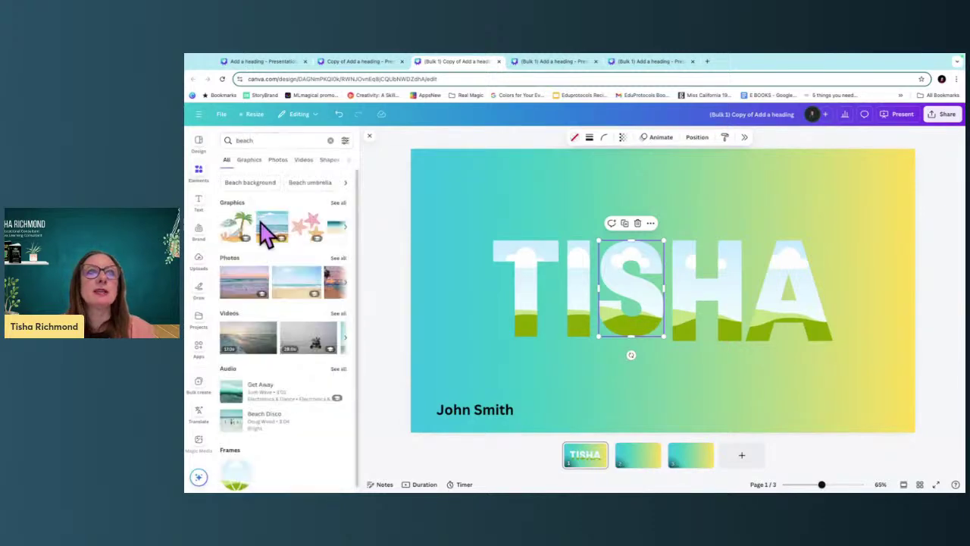
{"action": "left_click", "coordinate": [242, 295]}
{"action": "left_click_drag", "start_coordinate": [677, 299], "coordinate": [525, 281]}
Search Elements for 'ice cream' and drag a photo onto the slide.
{"action": "left_click", "coordinate": [235, 140]}
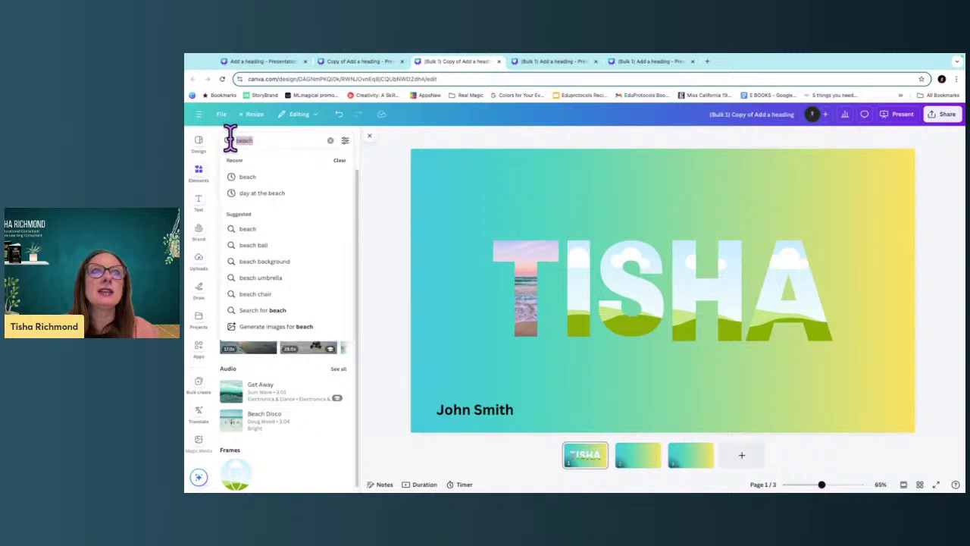
{"action": "type", "text": "ice cream"}
{"action": "key", "text": "Return"}
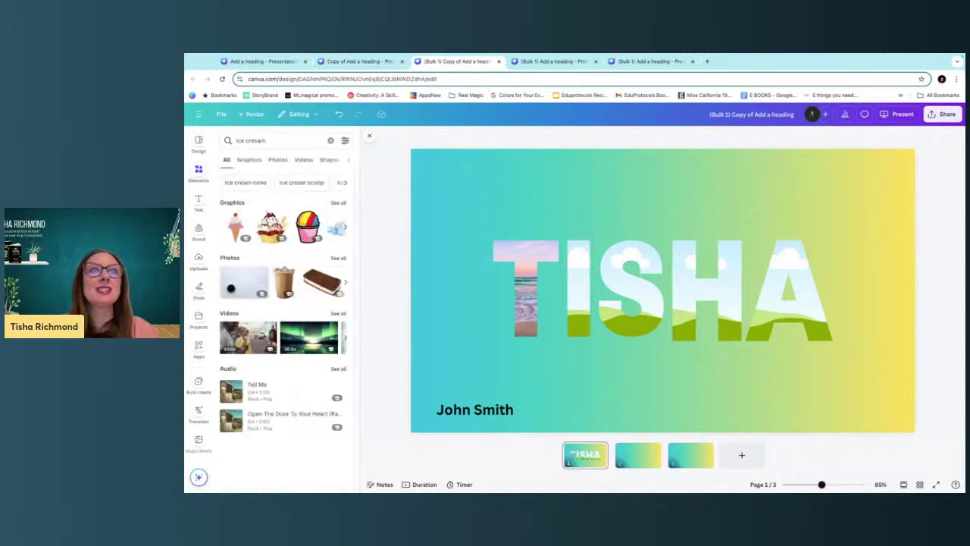
{"action": "left_click", "coordinate": [248, 137]}
{"action": "key", "text": "BackSpace"}
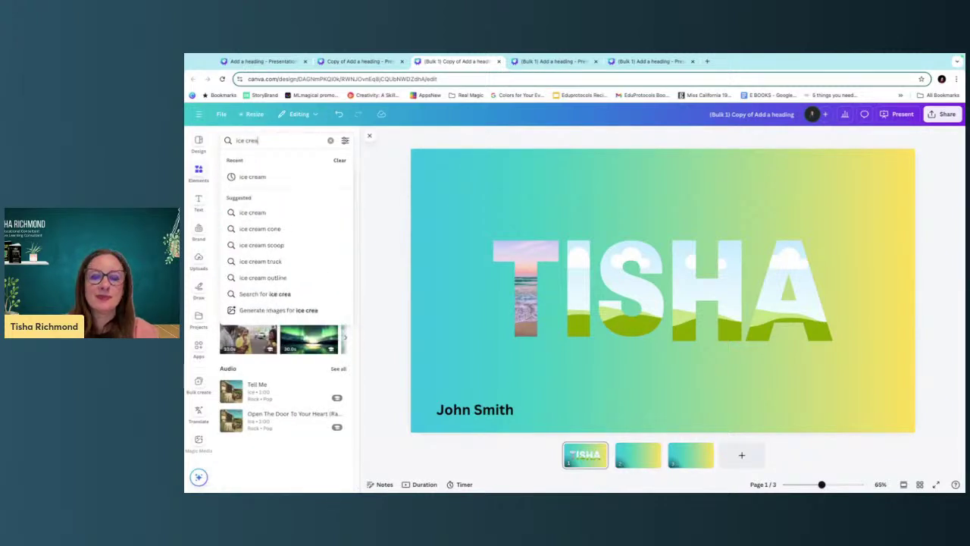
{"action": "key", "text": "Return"}
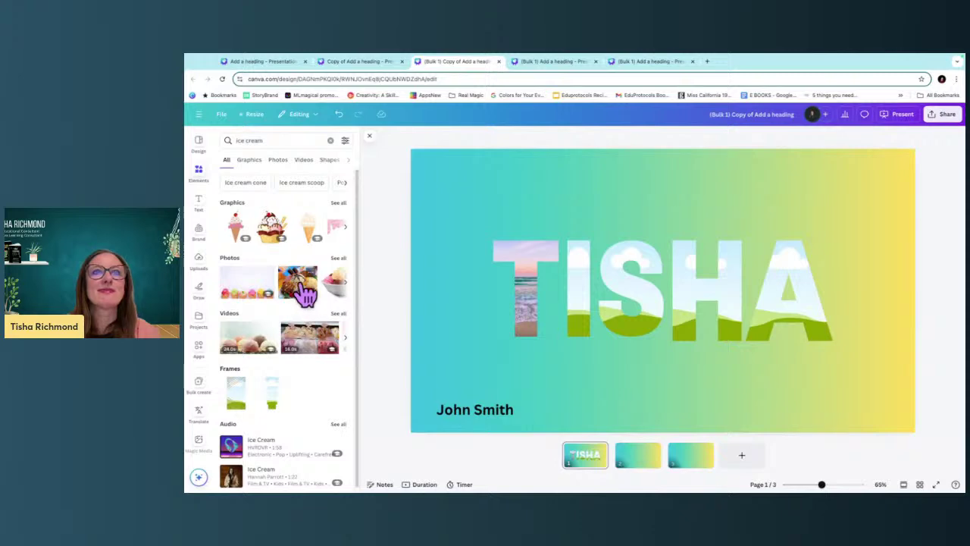
{"action": "left_click_drag", "start_coordinate": [296, 281], "coordinate": [583, 285]}
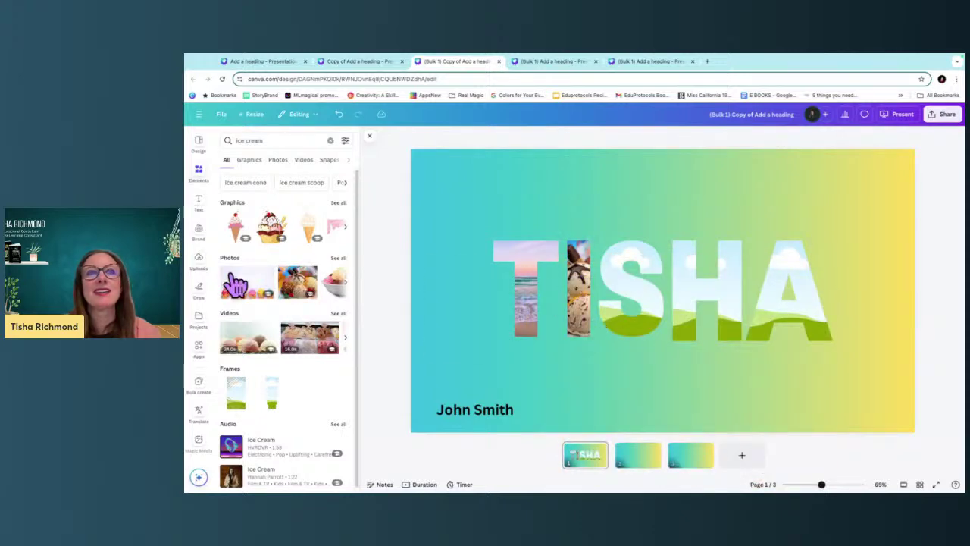
Fill the S frame with a 'paddle boarding' video and show a 05:00 timer.
{"action": "left_click_drag", "start_coordinate": [275, 142], "coordinate": [222, 143]}
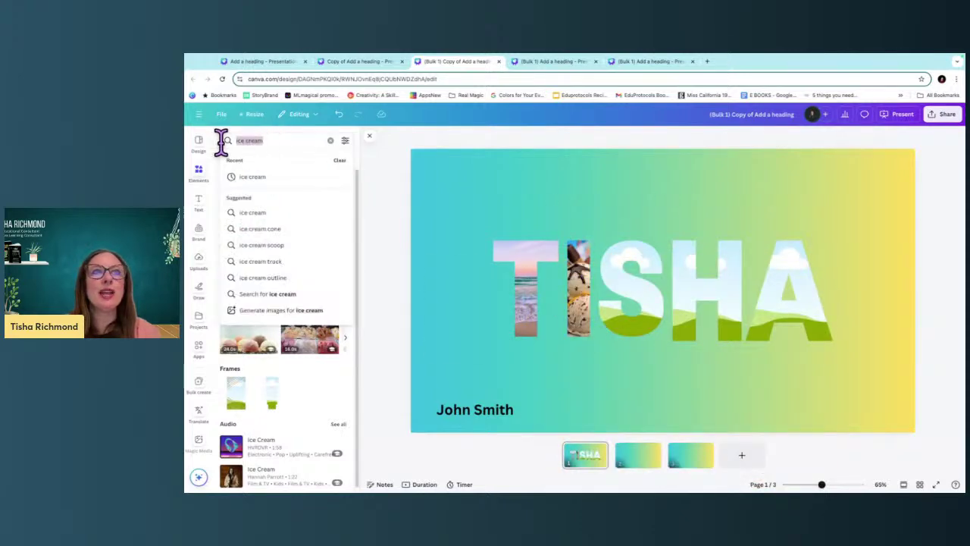
{"action": "type", "text": "paddle"}
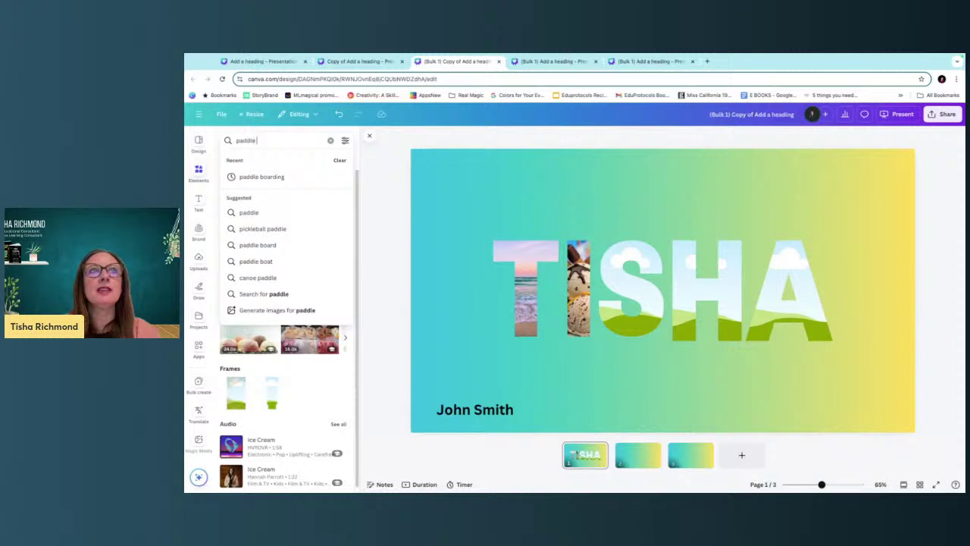
{"action": "type", "text": " boarding"}
{"action": "left_click", "coordinate": [258, 178]}
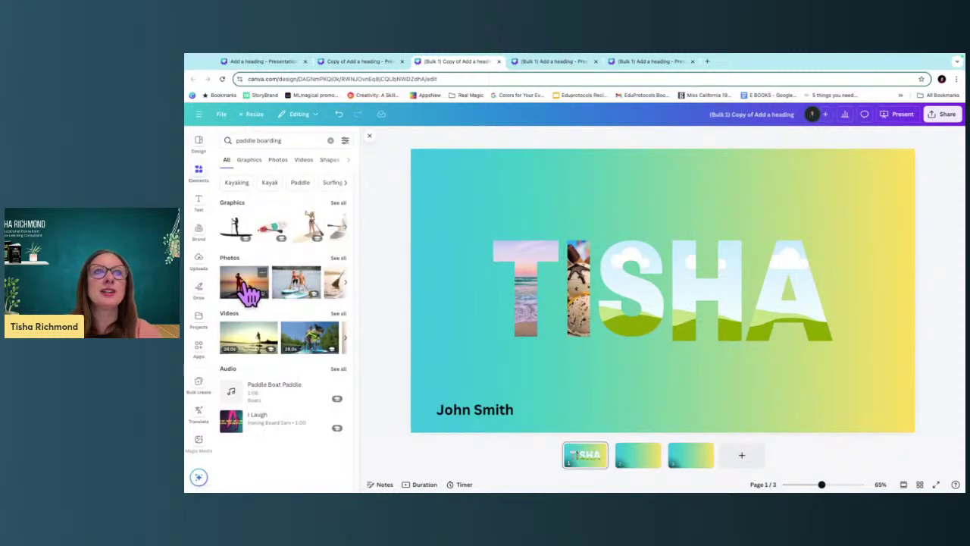
{"action": "left_click_drag", "start_coordinate": [253, 331], "coordinate": [628, 285]}
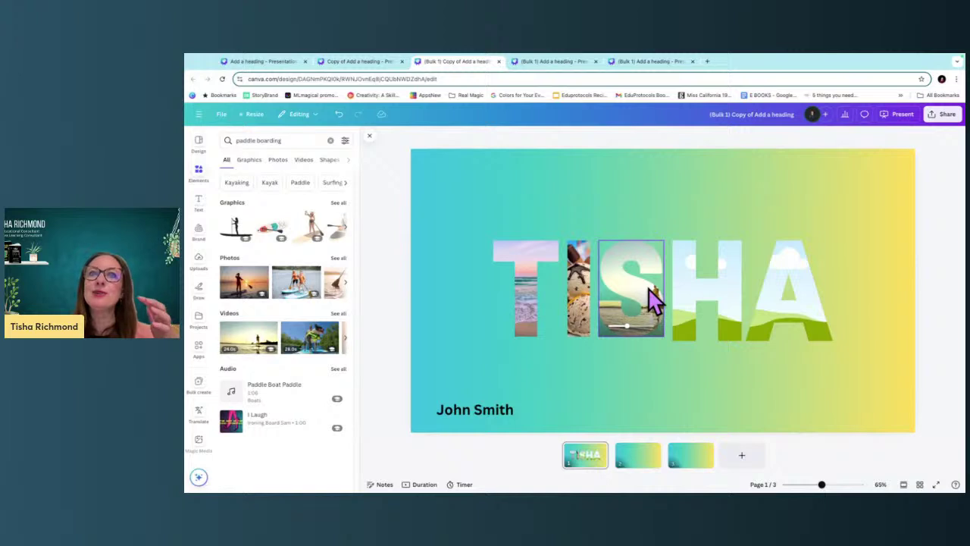
{"action": "left_click", "coordinate": [460, 485]}
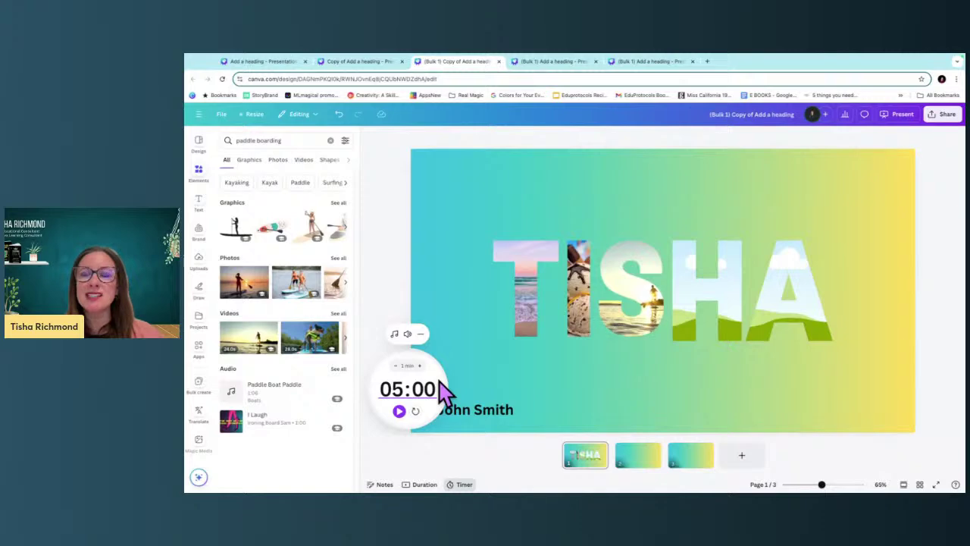
{"action": "left_click", "coordinate": [900, 114]}
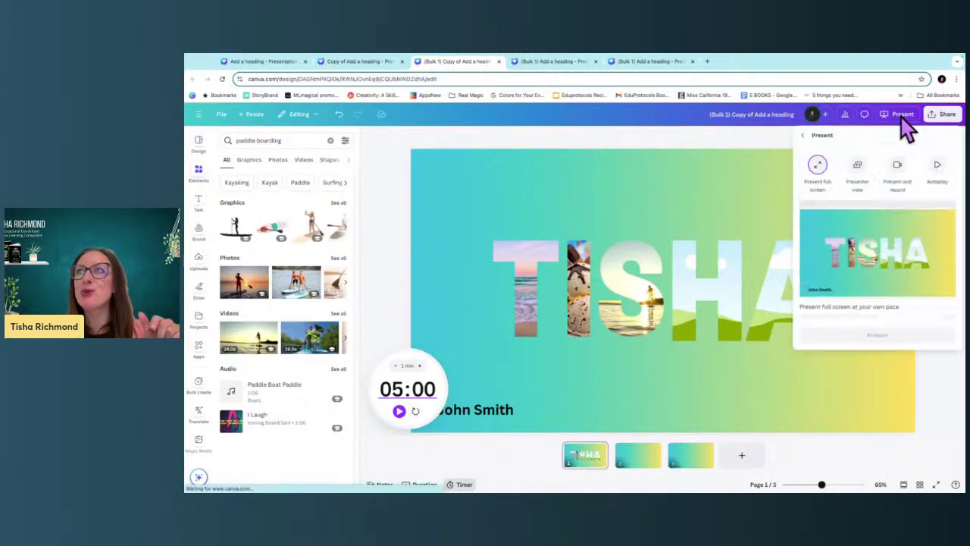
{"action": "left_click", "coordinate": [905, 327]}
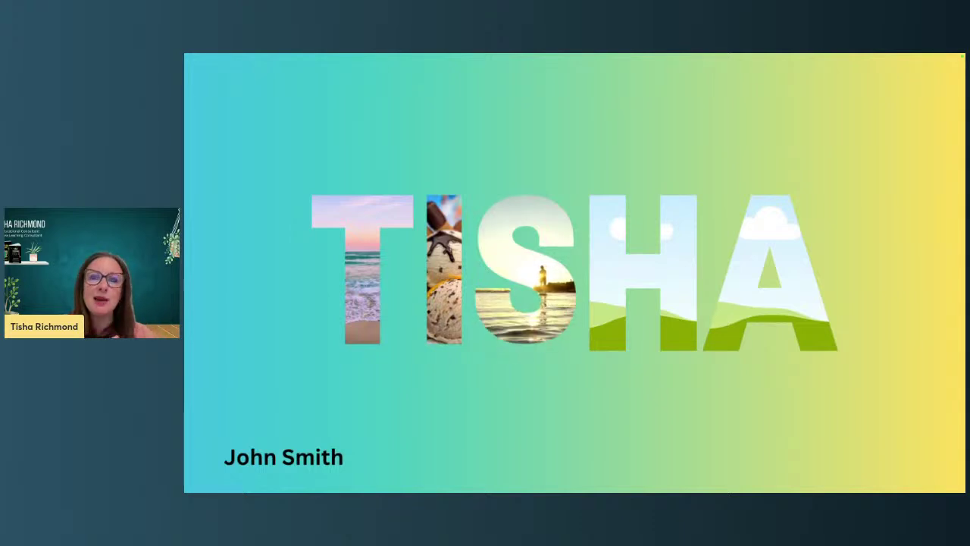
{"action": "key", "text": "Escape"}
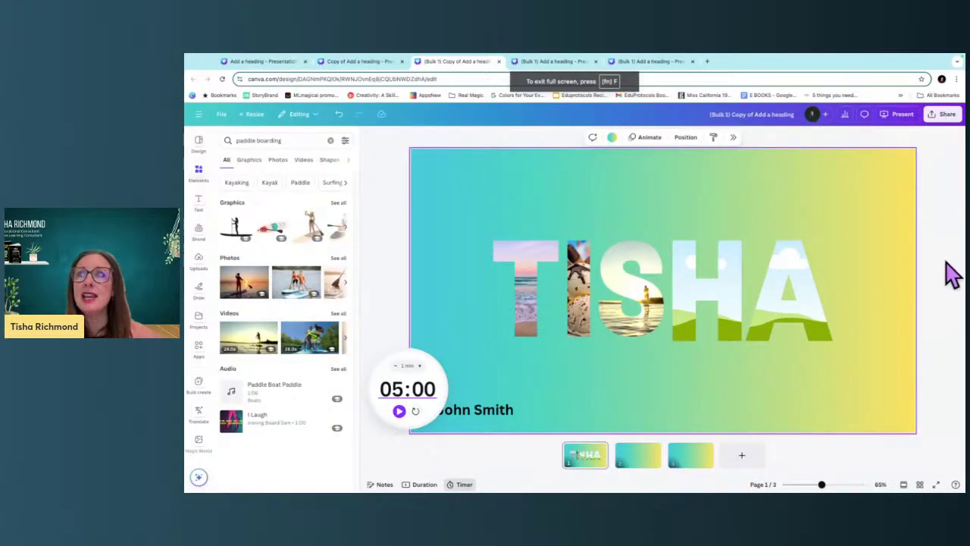
Hide the countdown timer, then create and copy a template link for the design.
{"action": "left_click", "coordinate": [458, 485]}
{"action": "left_click", "coordinate": [947, 114]}
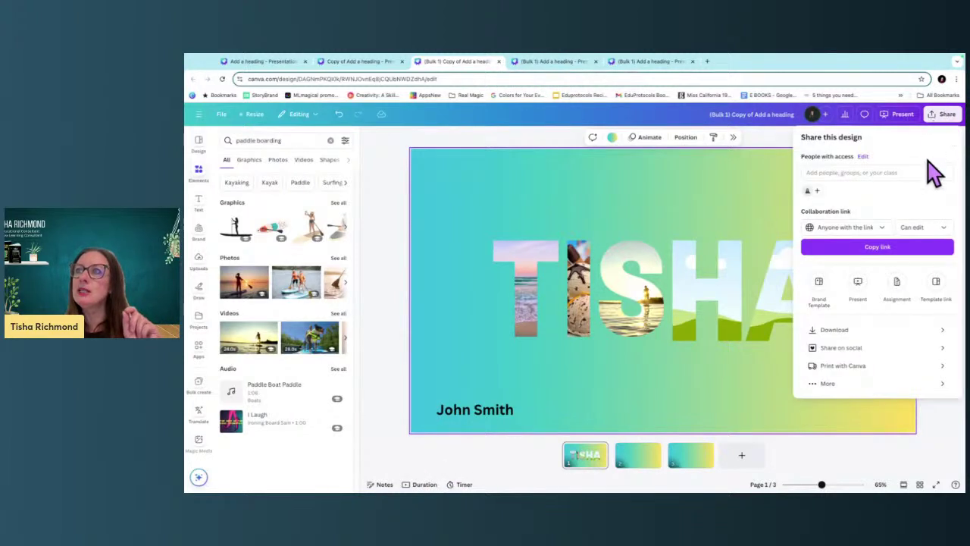
{"action": "left_click", "coordinate": [936, 286]}
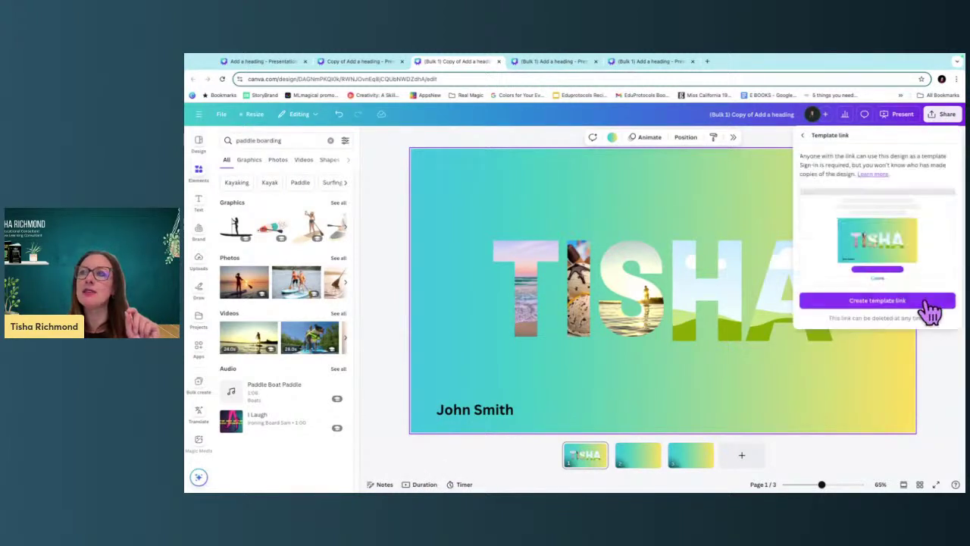
{"action": "left_click", "coordinate": [925, 300]}
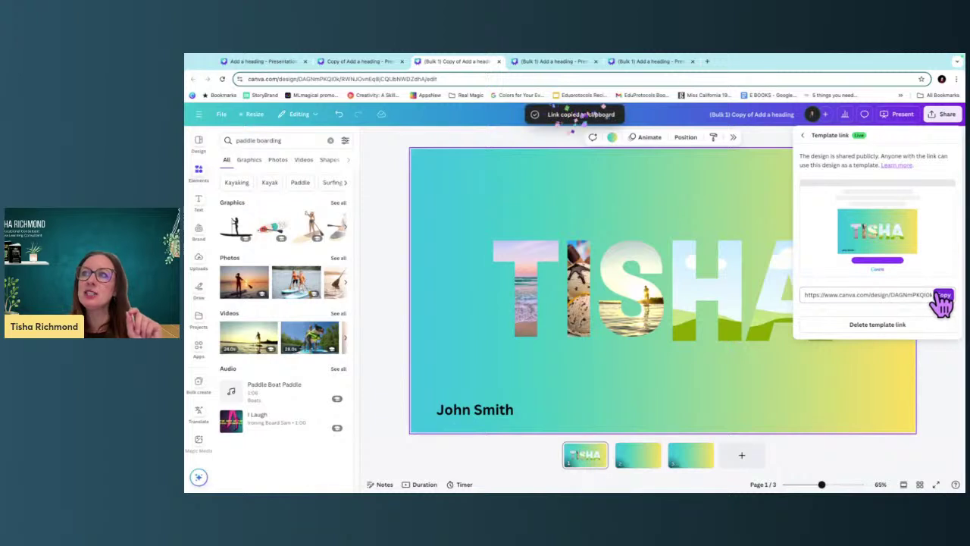
{"action": "left_click", "coordinate": [791, 419]}
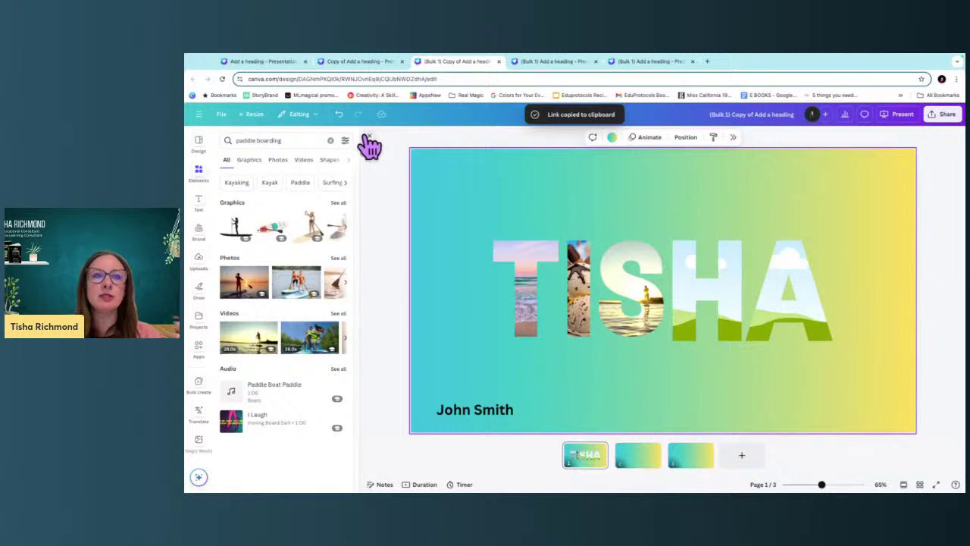
{"action": "left_click", "coordinate": [367, 139]}
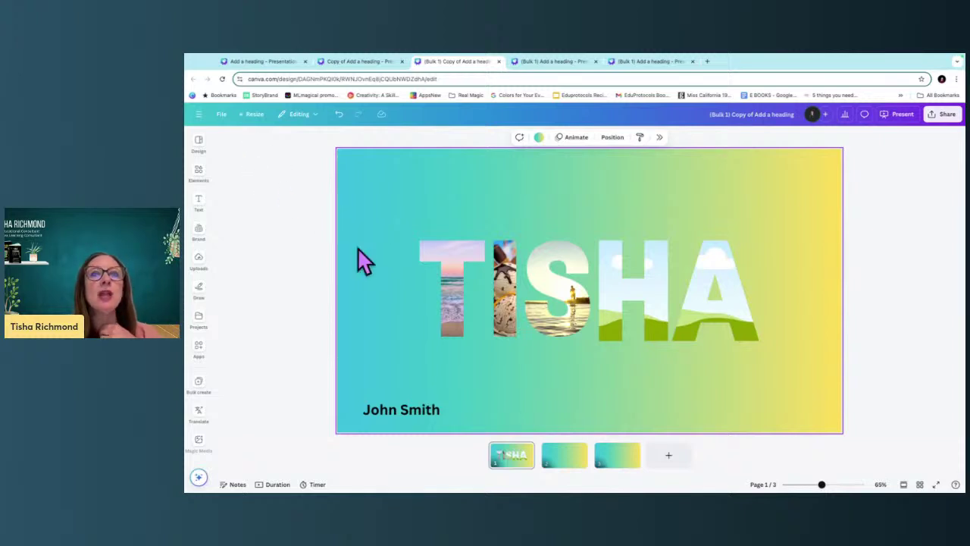
Search templates for 'meet the teacher' and preview the Colorful Retro Back to School template.
{"action": "left_click", "coordinate": [199, 144]}
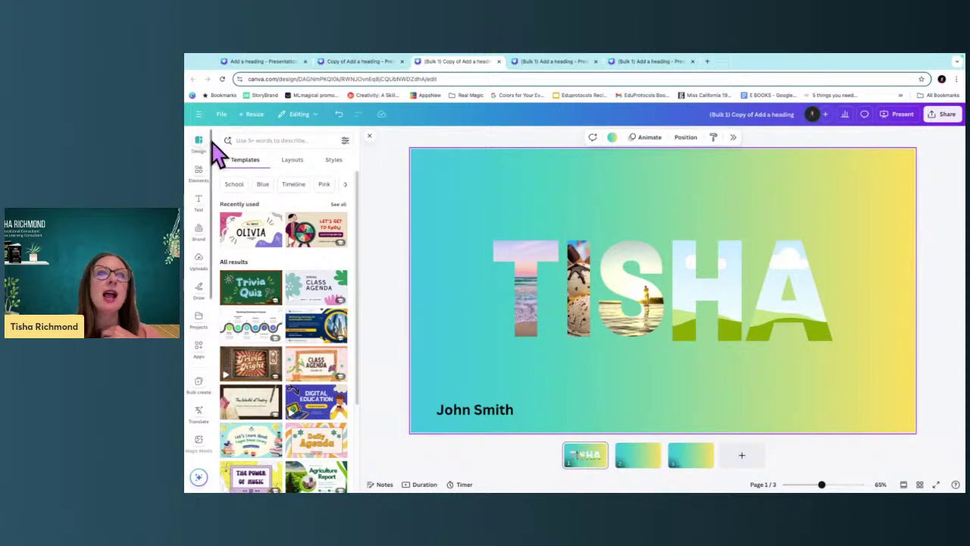
{"action": "left_click", "coordinate": [253, 141]}
{"action": "type", "text": "meet the teacher"}
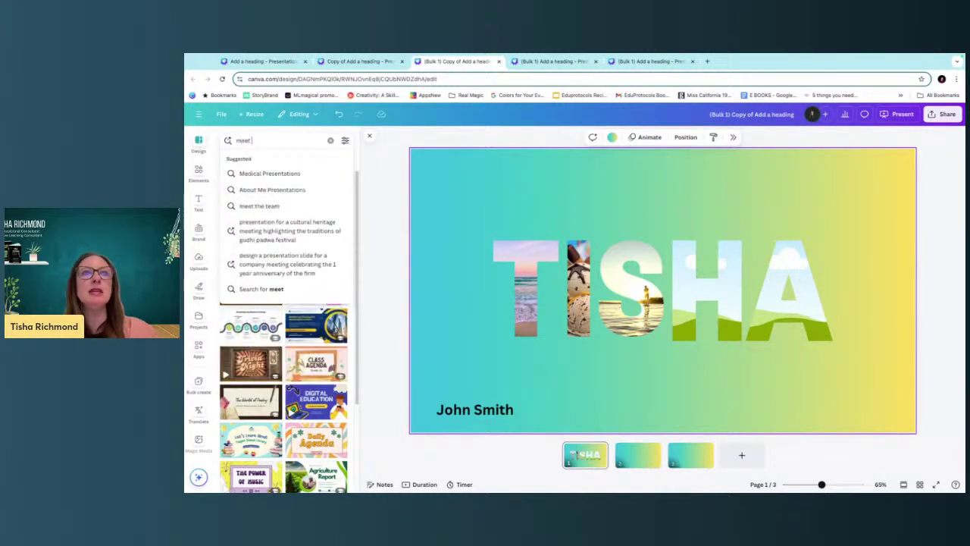
{"action": "key", "text": "Return"}
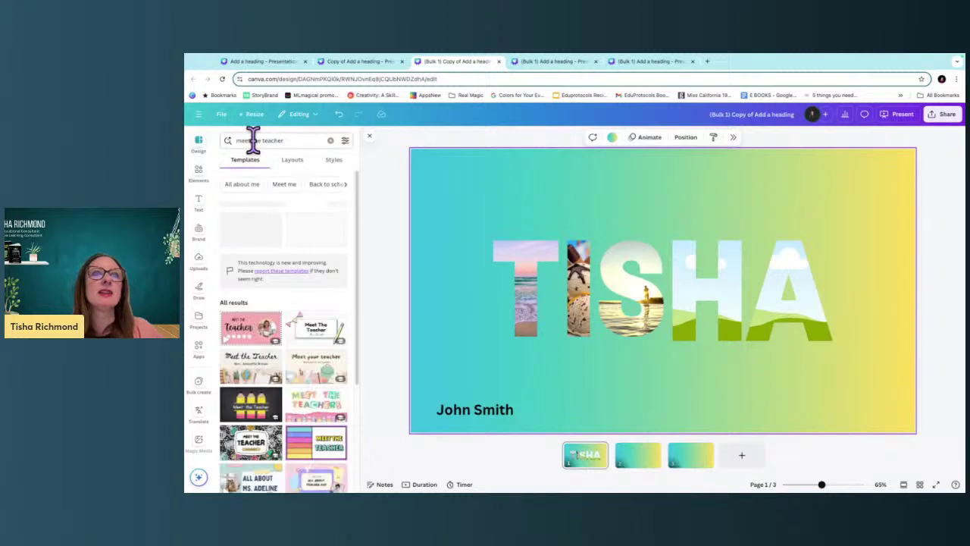
{"action": "scroll", "coordinate": [281, 401], "scroll_direction": "down", "scroll_amount": 3}
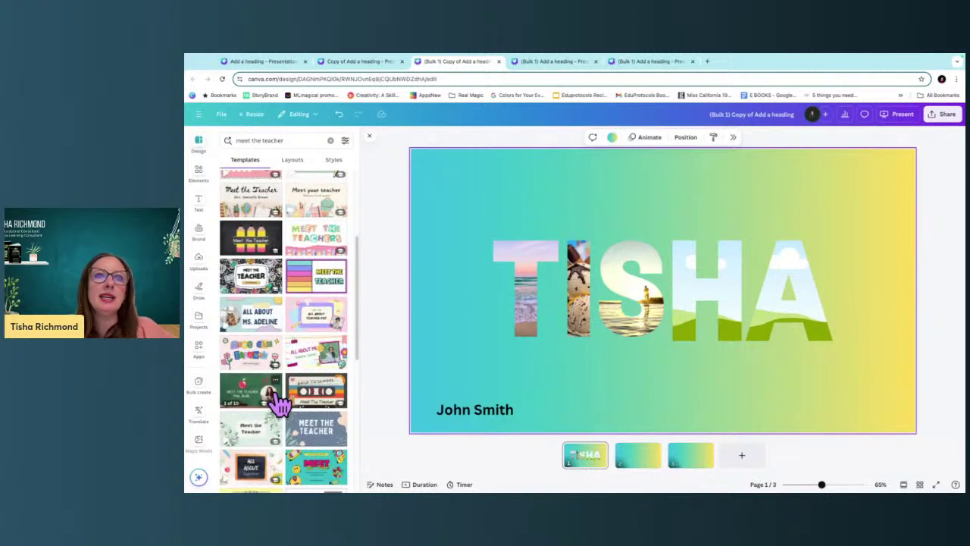
{"action": "scroll", "coordinate": [281, 404], "scroll_direction": "down", "scroll_amount": 3}
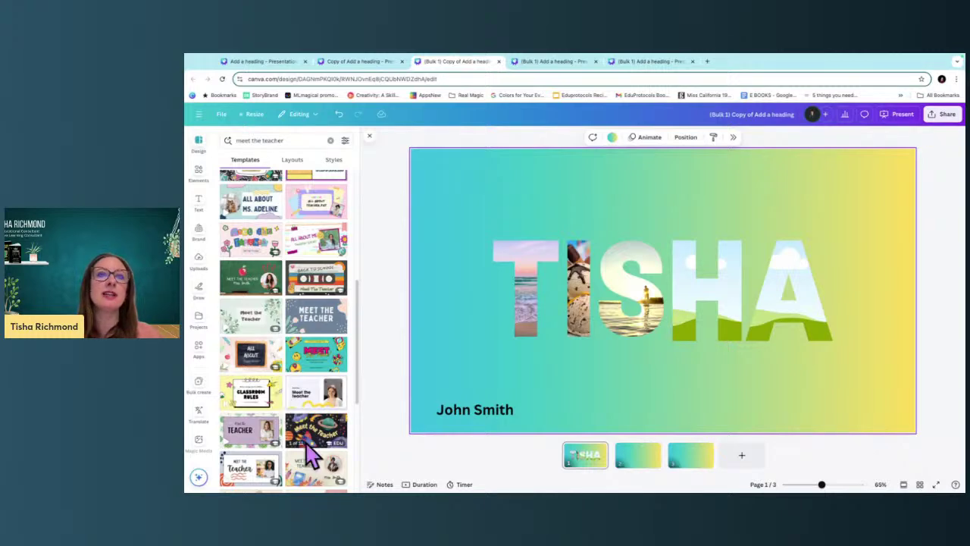
{"action": "scroll", "coordinate": [314, 438], "scroll_direction": "up", "scroll_amount": 5}
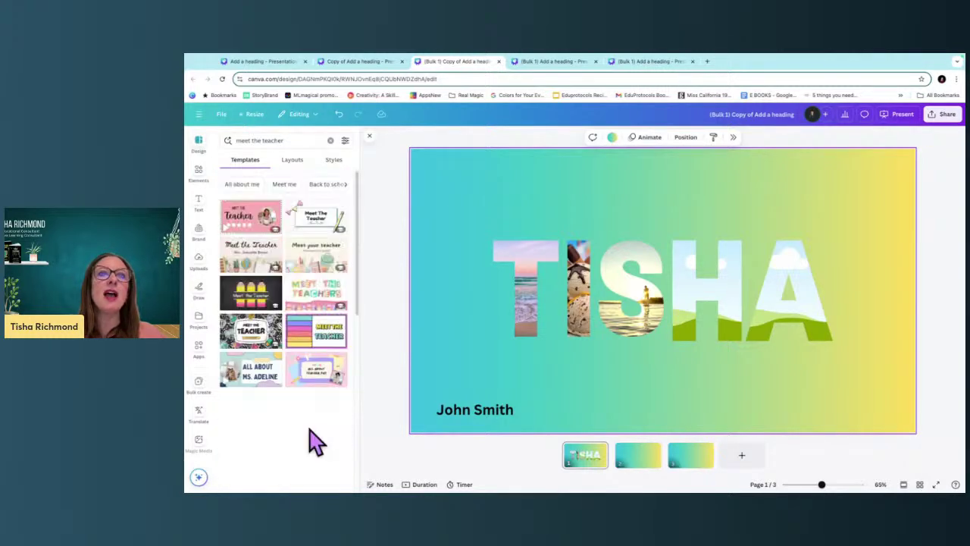
{"action": "scroll", "coordinate": [317, 447], "scroll_direction": "down", "scroll_amount": 3}
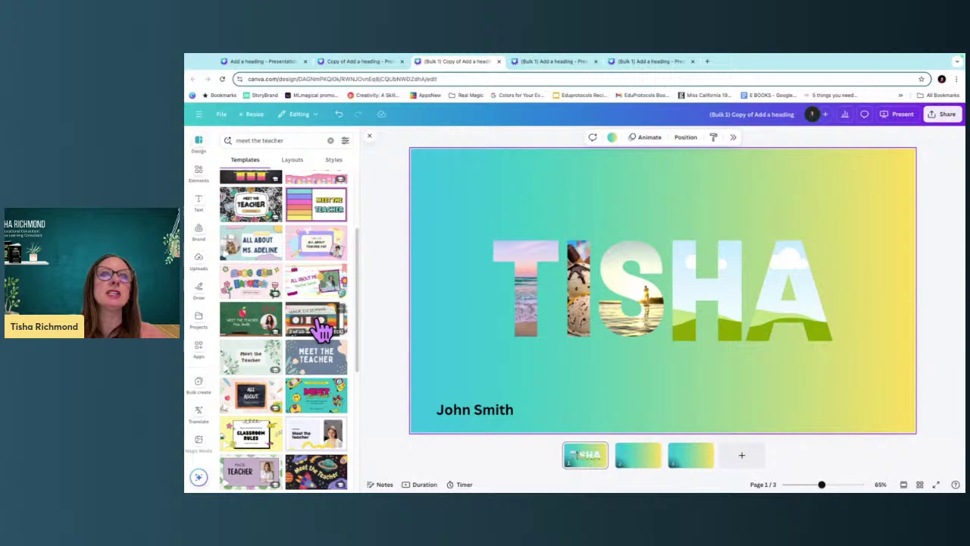
{"action": "left_click", "coordinate": [321, 329]}
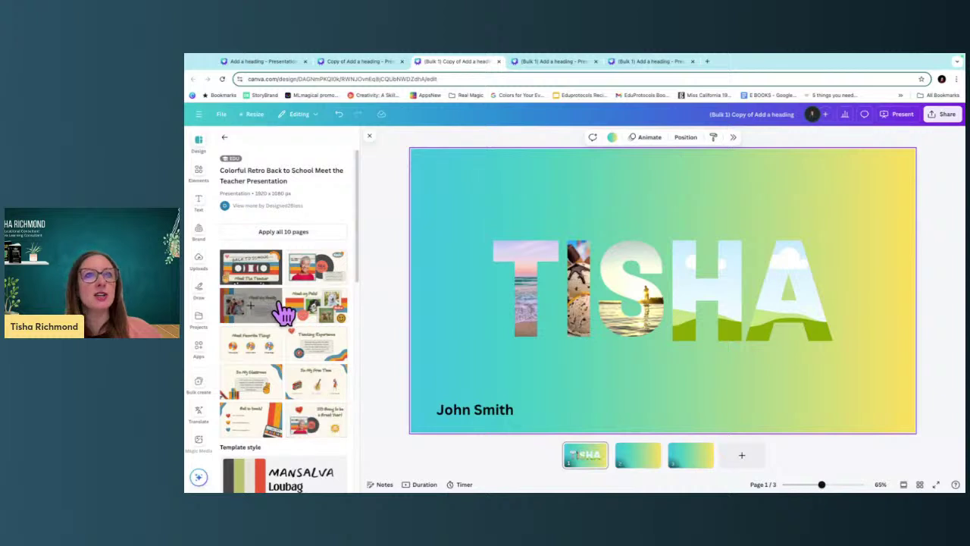
{"action": "scroll", "coordinate": [300, 484], "scroll_direction": "down", "scroll_amount": 2}
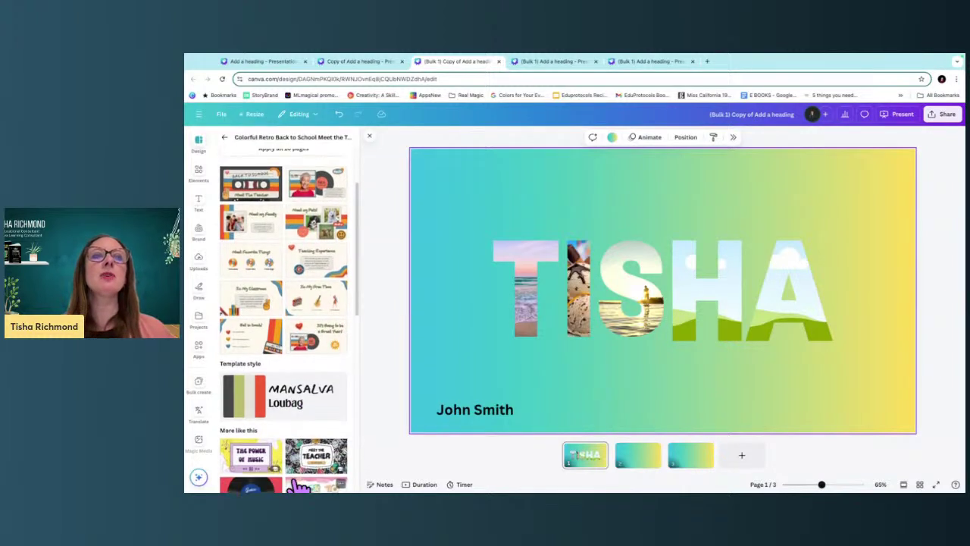
{"action": "scroll", "coordinate": [300, 481], "scroll_direction": "up", "scroll_amount": 2}
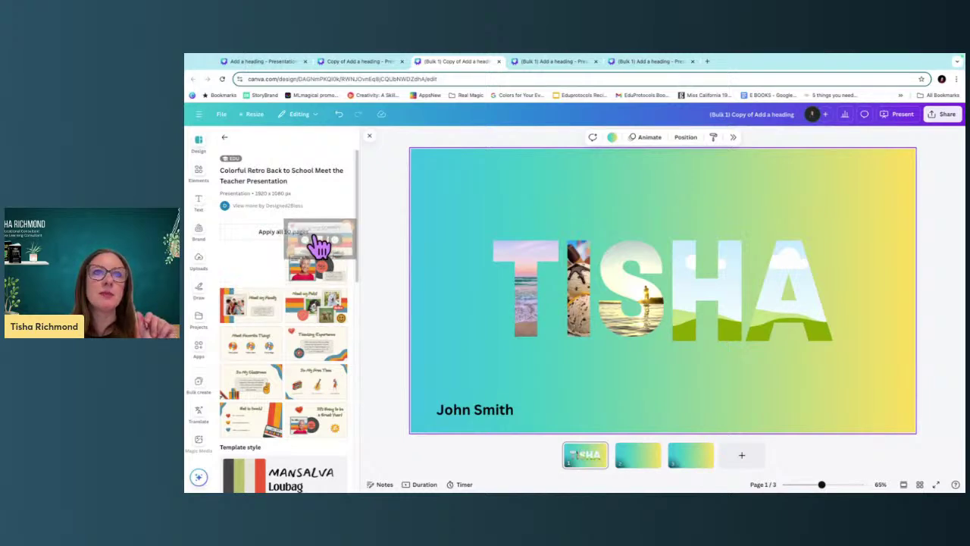
Replace all pages with the template's 10 pages and browse to Meet my Family.
{"action": "left_click", "coordinate": [267, 233]}
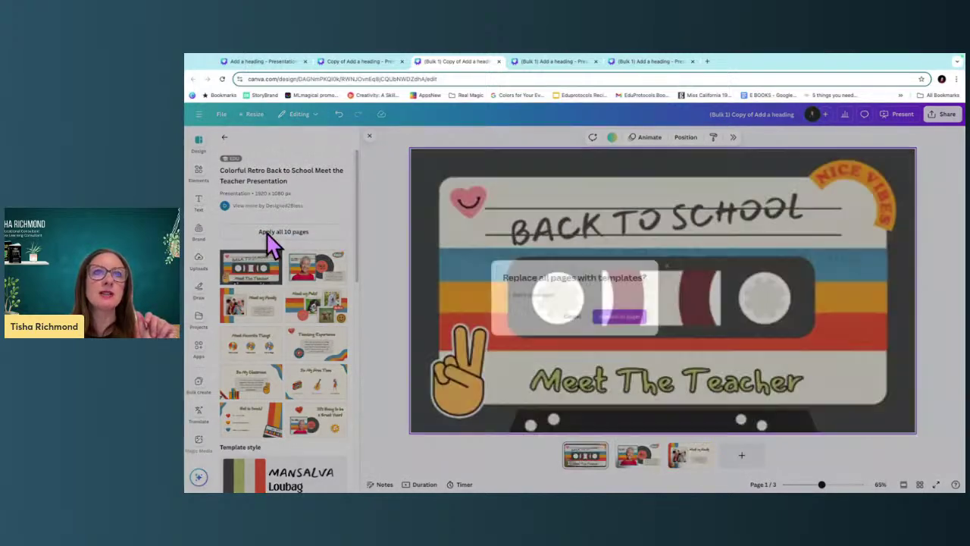
{"action": "left_click", "coordinate": [626, 320]}
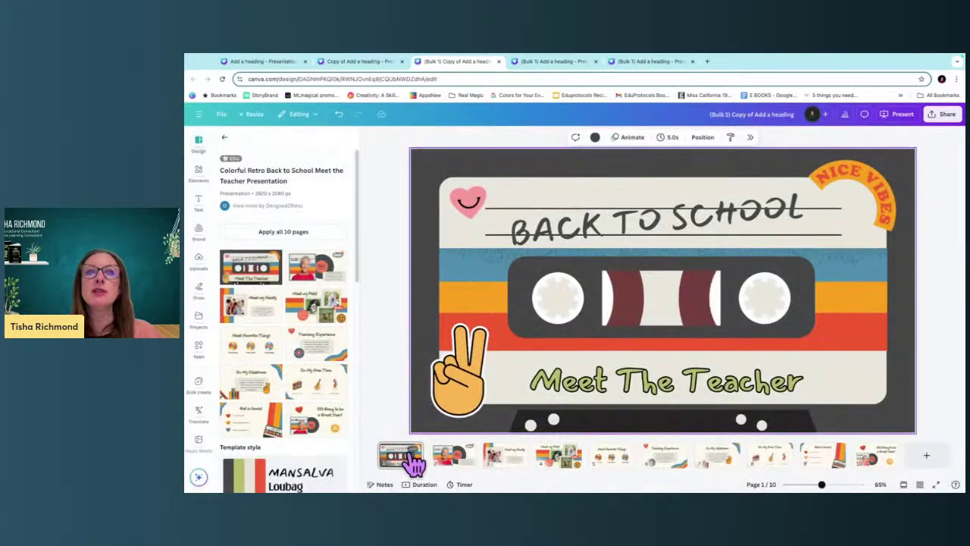
{"action": "left_click", "coordinate": [505, 342]}
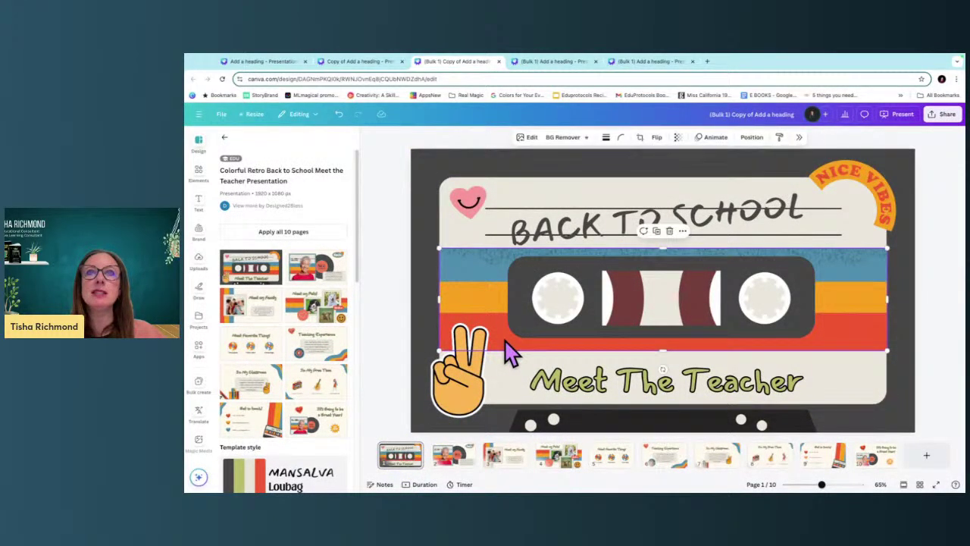
{"action": "left_click", "coordinate": [447, 459]}
{"action": "left_click", "coordinate": [508, 463]}
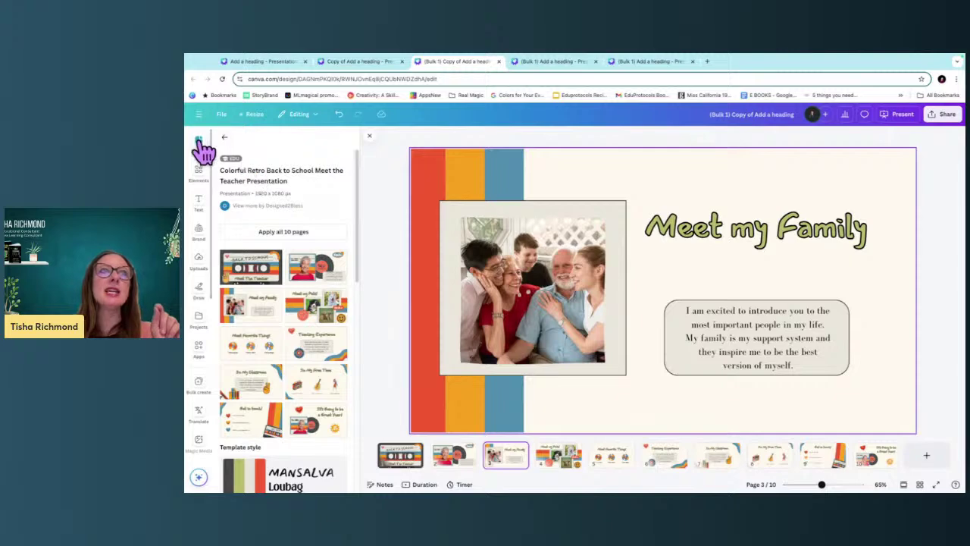
Revisit the 'meet the teacher' style results, then clear the Styles search box.
{"action": "left_click", "coordinate": [224, 137]}
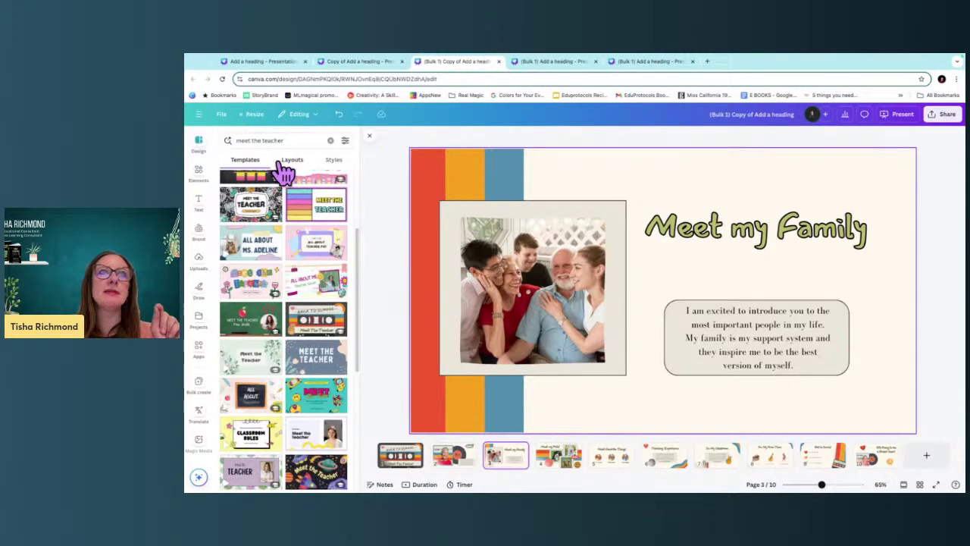
{"action": "left_click", "coordinate": [333, 161]}
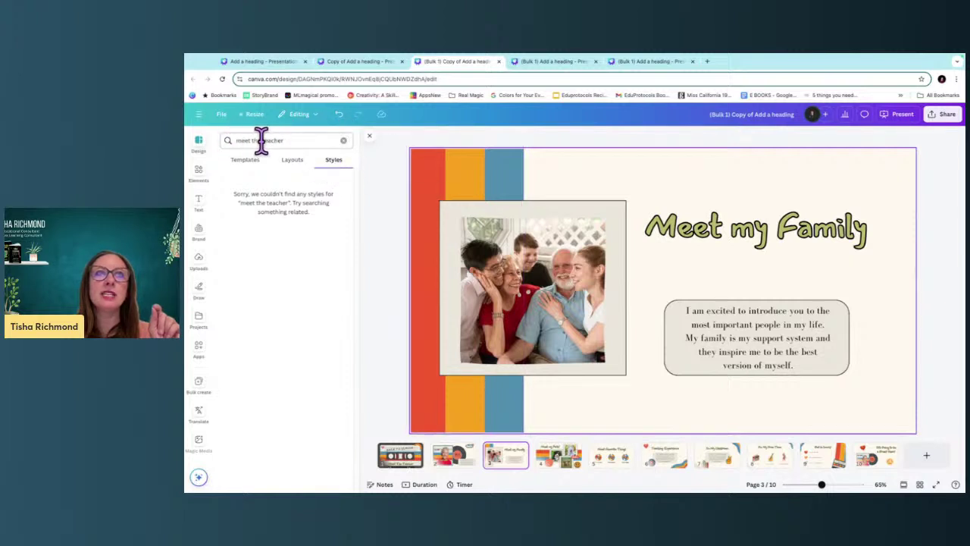
{"action": "left_click", "coordinate": [343, 140]}
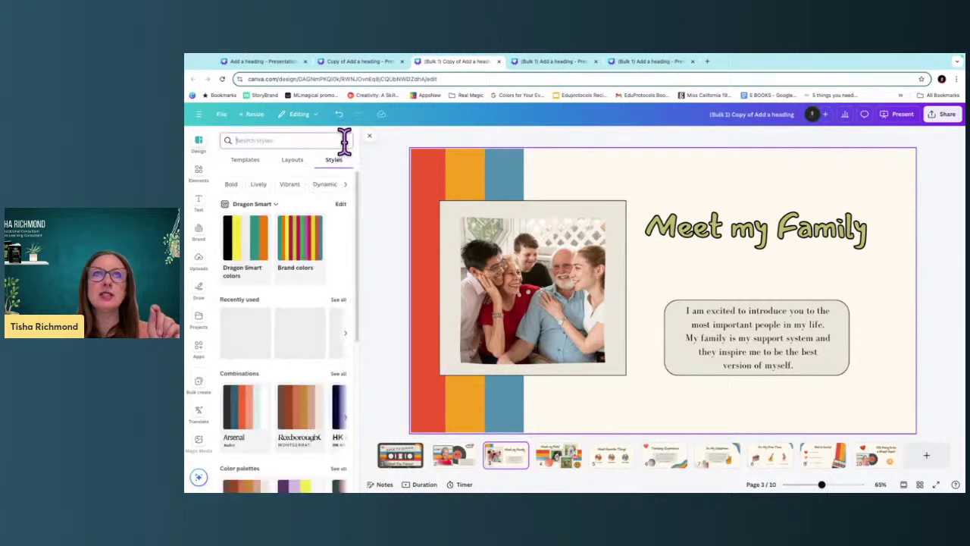
Open the full Color palettes collection and scroll through the available palettes.
{"action": "scroll", "coordinate": [288, 401], "scroll_direction": "down", "scroll_amount": 3}
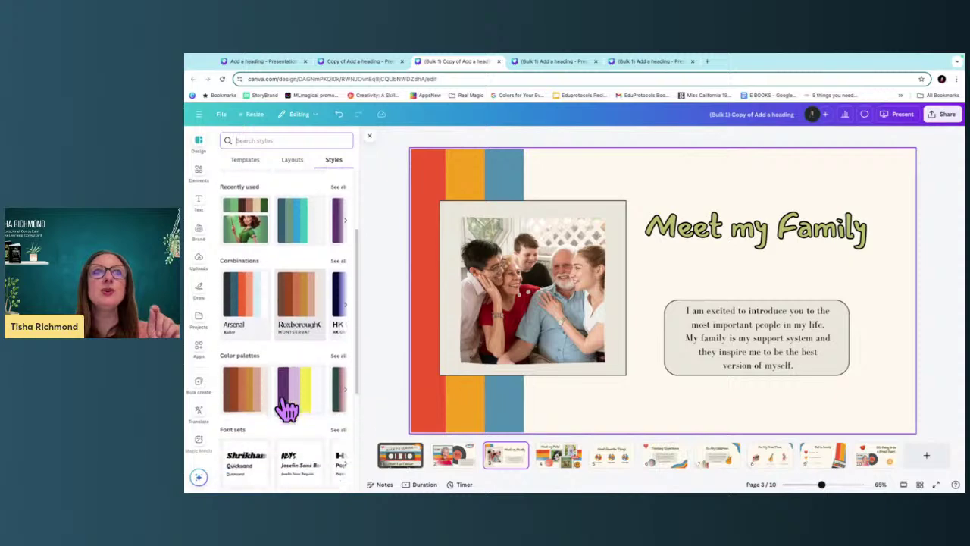
{"action": "scroll", "coordinate": [287, 398], "scroll_direction": "down", "scroll_amount": 2}
{"action": "left_click", "coordinate": [335, 290]}
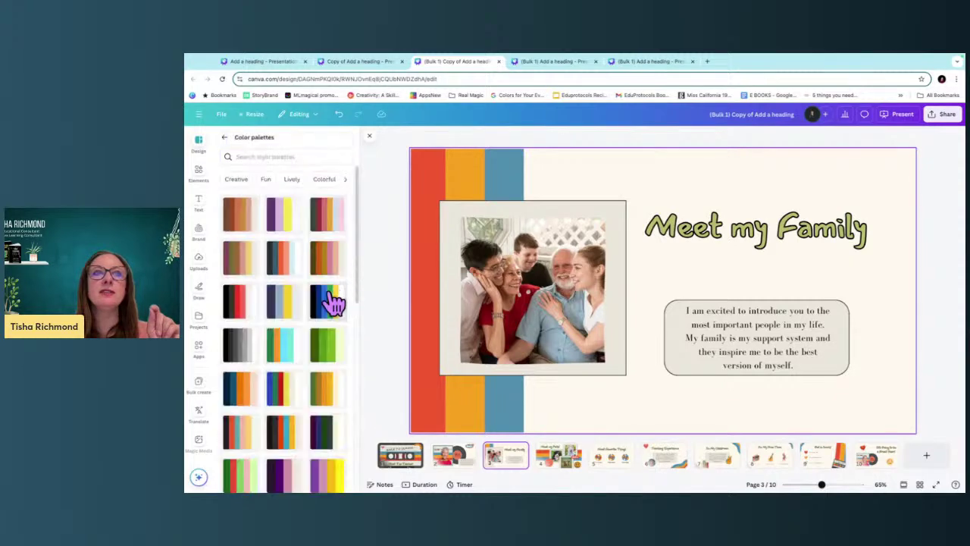
{"action": "scroll", "coordinate": [309, 419], "scroll_direction": "down", "scroll_amount": 3}
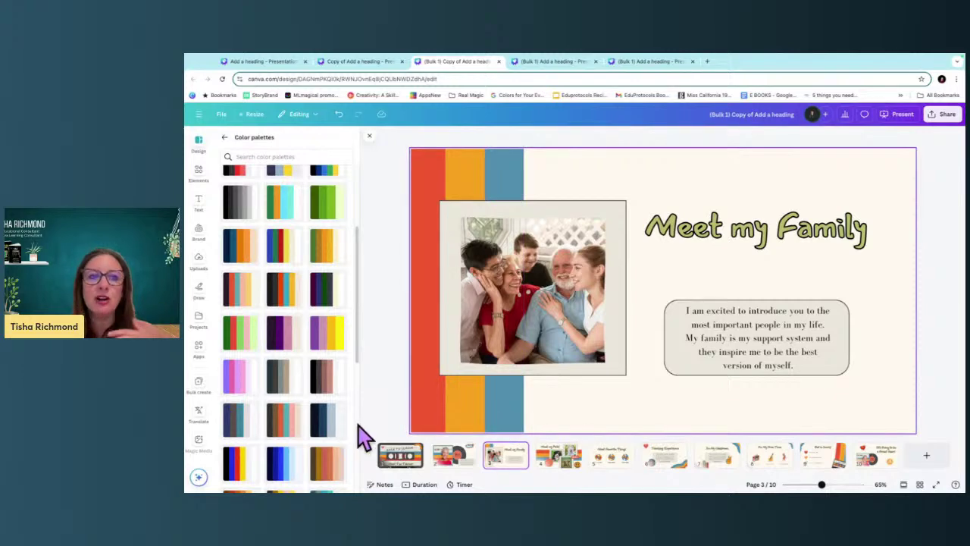
{"action": "scroll", "coordinate": [305, 422], "scroll_direction": "down", "scroll_amount": 5}
{"action": "scroll", "coordinate": [305, 424], "scroll_direction": "down", "scroll_amount": 2}
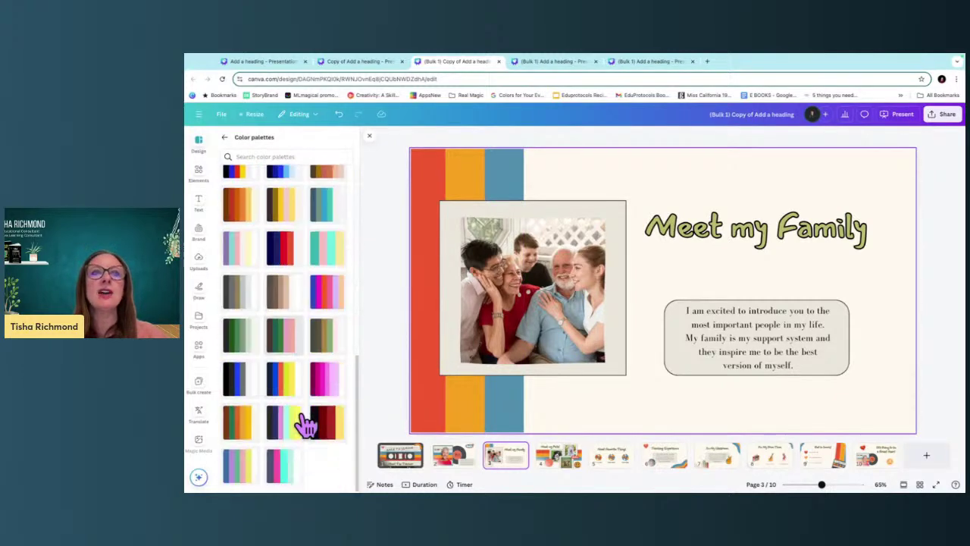
{"action": "scroll", "coordinate": [326, 341], "scroll_direction": "up", "scroll_amount": 5}
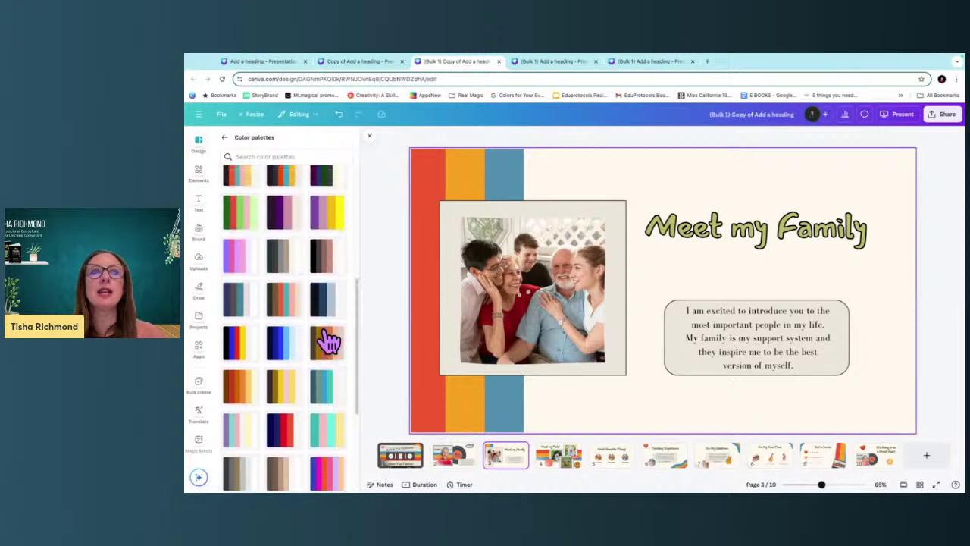
{"action": "scroll", "coordinate": [325, 341], "scroll_direction": "up", "scroll_amount": 2}
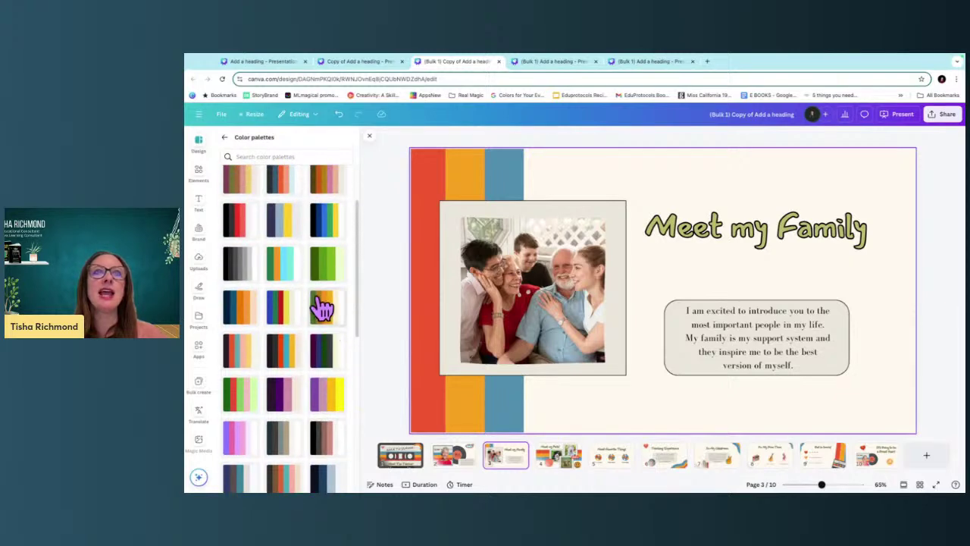
{"action": "scroll", "coordinate": [322, 306], "scroll_direction": "up", "scroll_amount": 2}
{"action": "scroll", "coordinate": [321, 306], "scroll_direction": "up", "scroll_amount": 1}
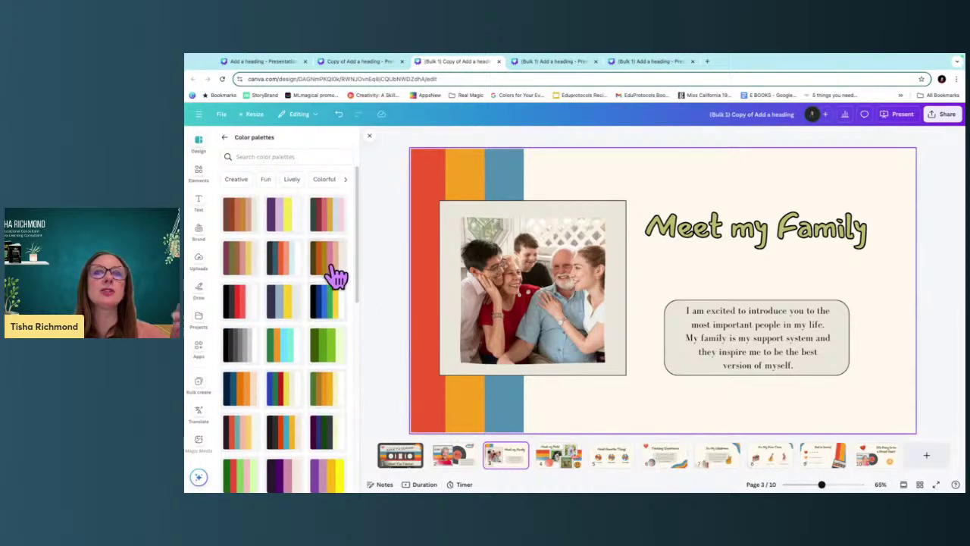
Apply the purple, lavender and yellow palette, shuffle its colours, and apply it to all pages.
{"action": "left_click", "coordinate": [284, 216]}
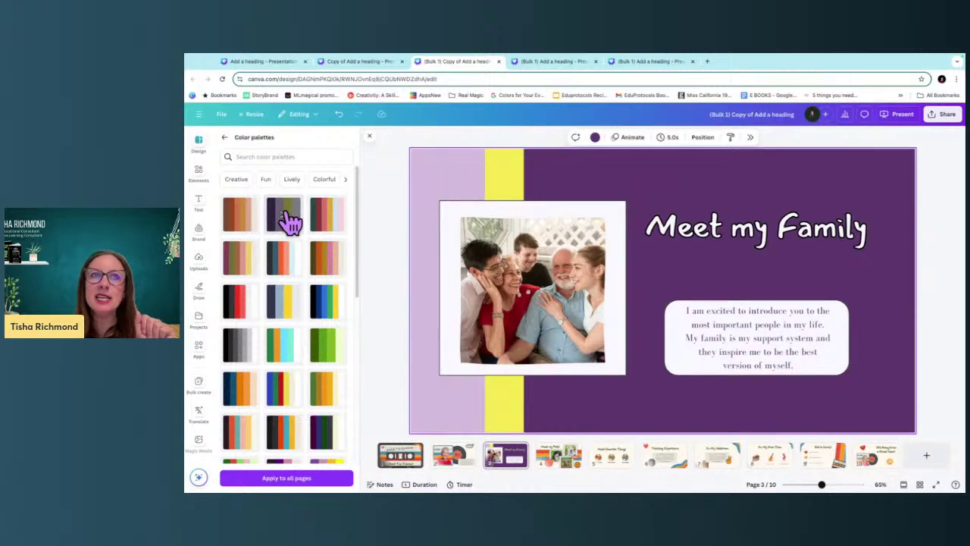
{"action": "left_click", "coordinate": [287, 217]}
{"action": "left_click", "coordinate": [287, 218]}
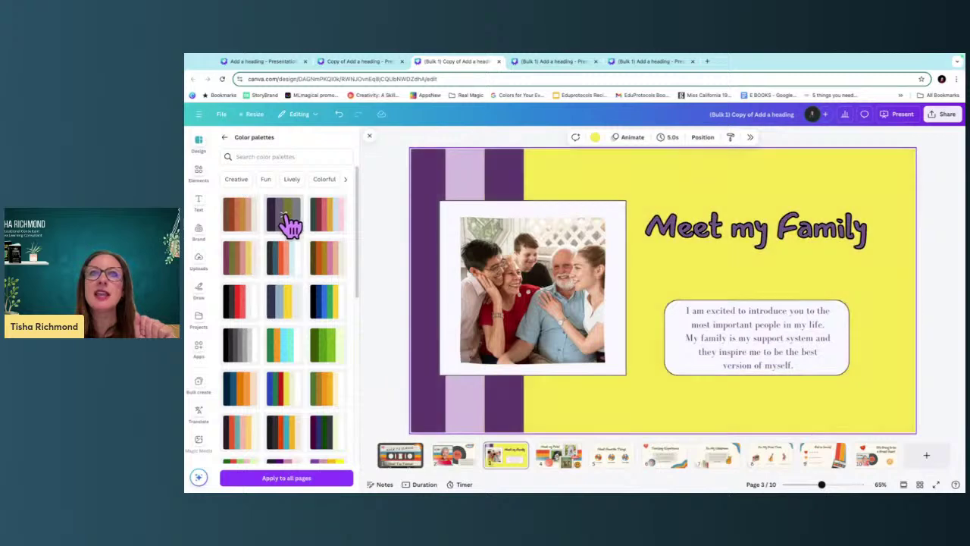
{"action": "left_click", "coordinate": [286, 218]}
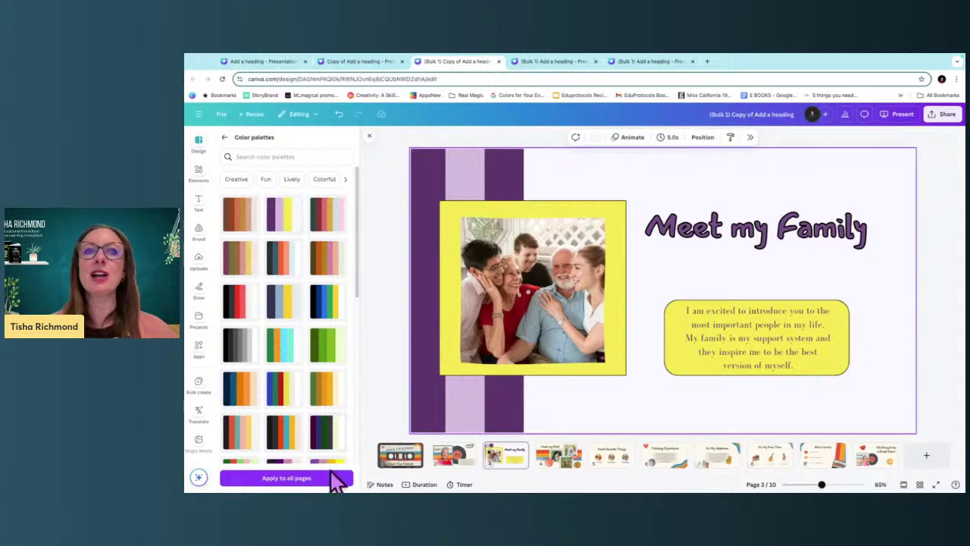
{"action": "left_click", "coordinate": [335, 482]}
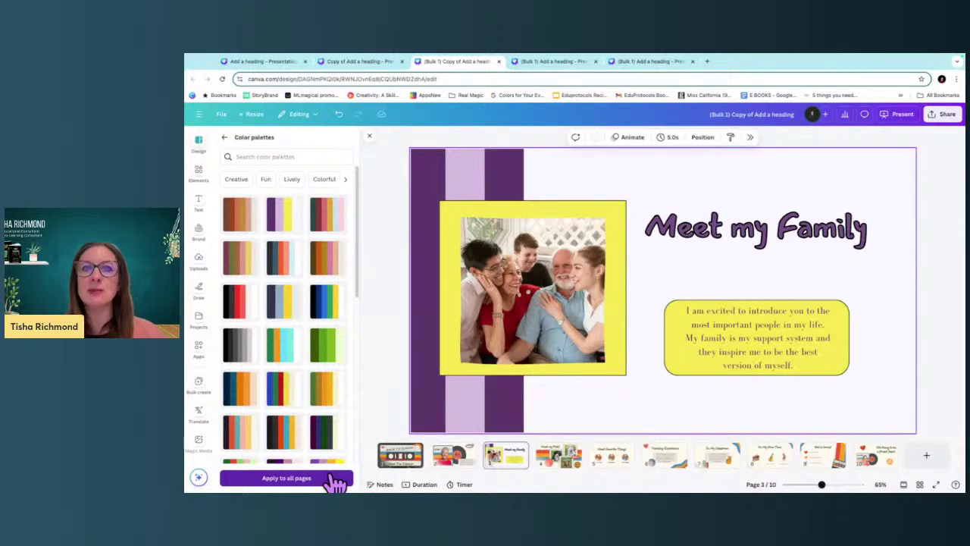
{"action": "left_click", "coordinate": [335, 482]}
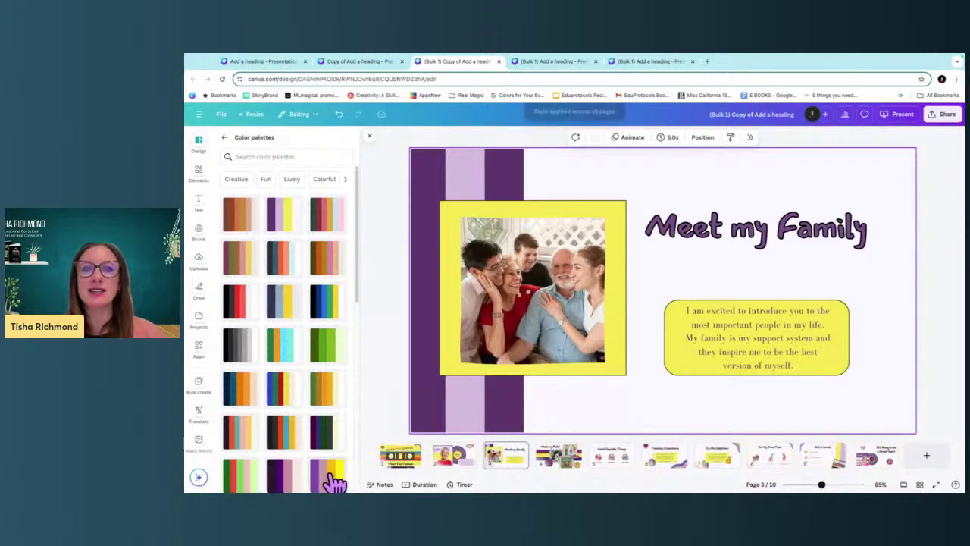
Review the Family, Pets, Favorite Things, Teaching Experience and Classroom pages in the new colours.
{"action": "left_click", "coordinate": [455, 458]}
{"action": "left_click", "coordinate": [504, 460]}
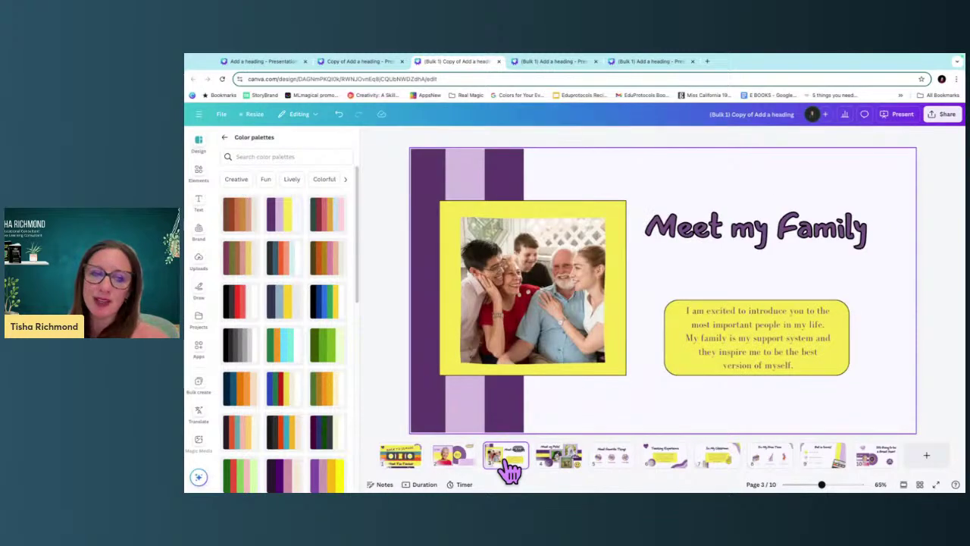
{"action": "left_click", "coordinate": [559, 460]}
{"action": "left_click", "coordinate": [617, 460]}
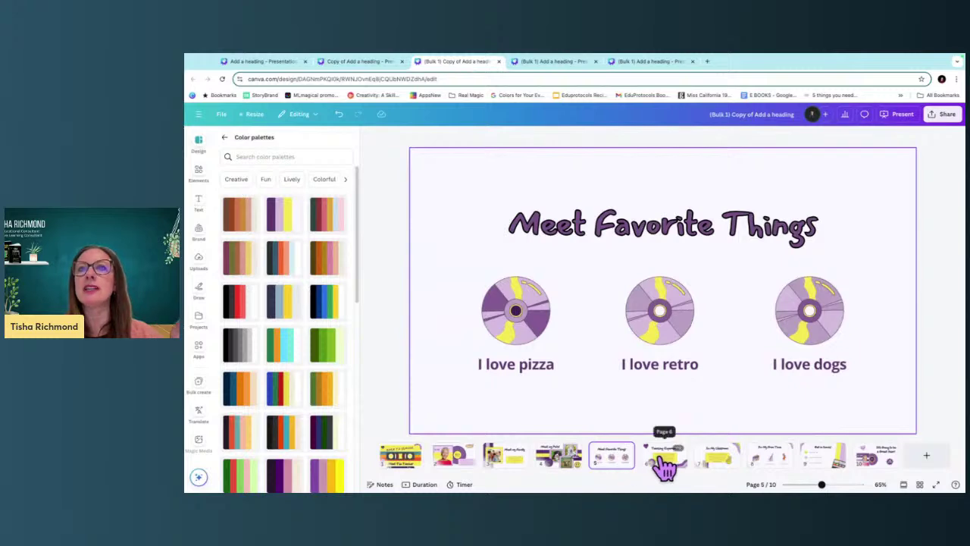
{"action": "left_click", "coordinate": [657, 460]}
{"action": "left_click", "coordinate": [726, 462]}
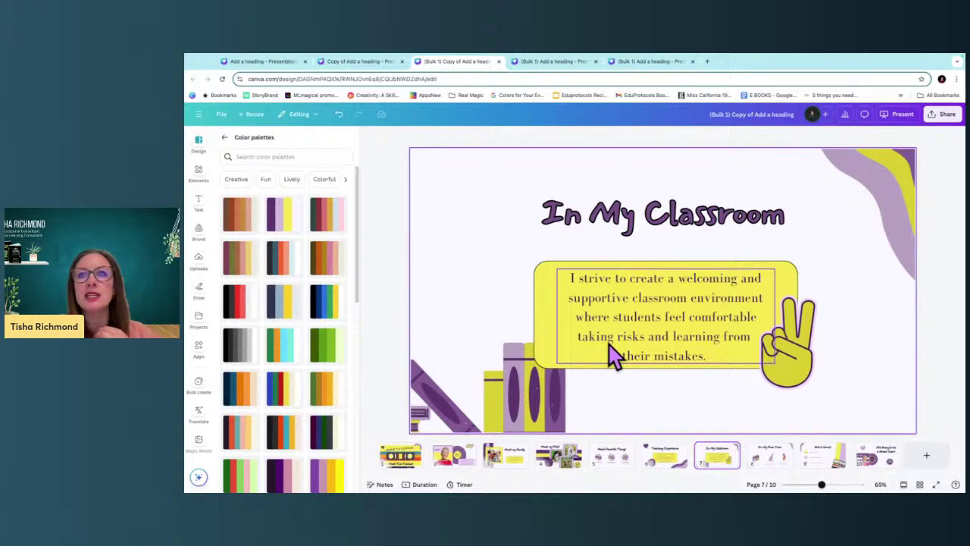
Reshuffle the purple palette on the Back to School title page and select the rainbow stripe graphic.
{"action": "left_click", "coordinate": [399, 457]}
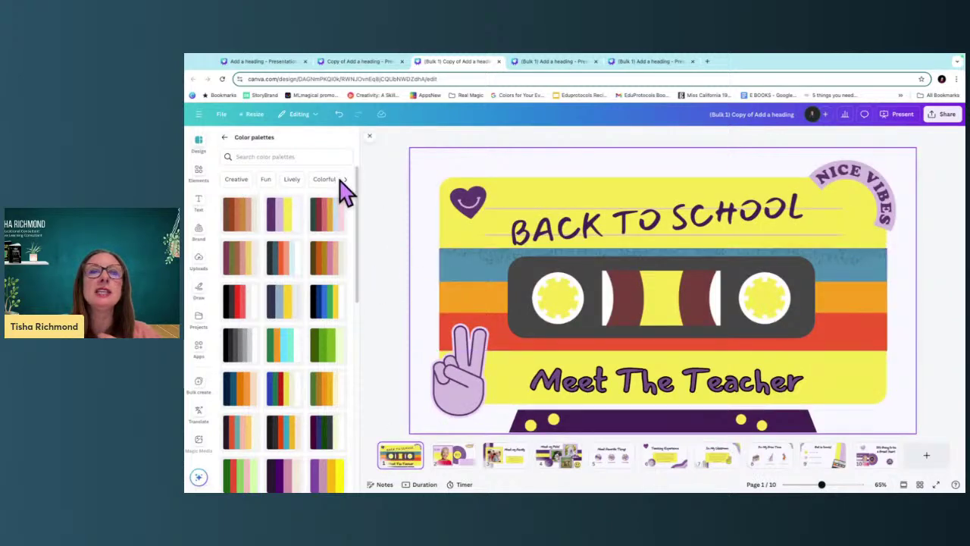
{"action": "left_click", "coordinate": [286, 218]}
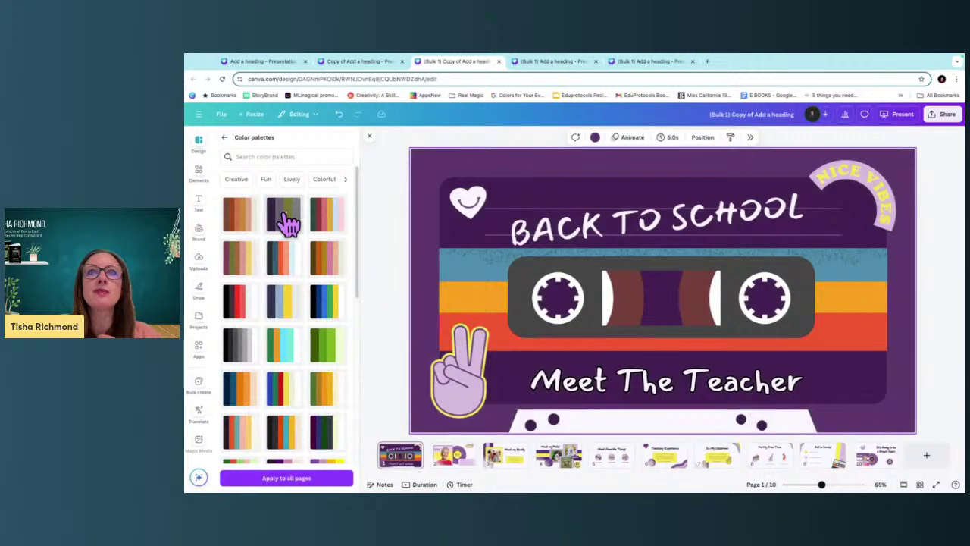
{"action": "left_click", "coordinate": [286, 220]}
{"action": "left_click", "coordinate": [451, 280]}
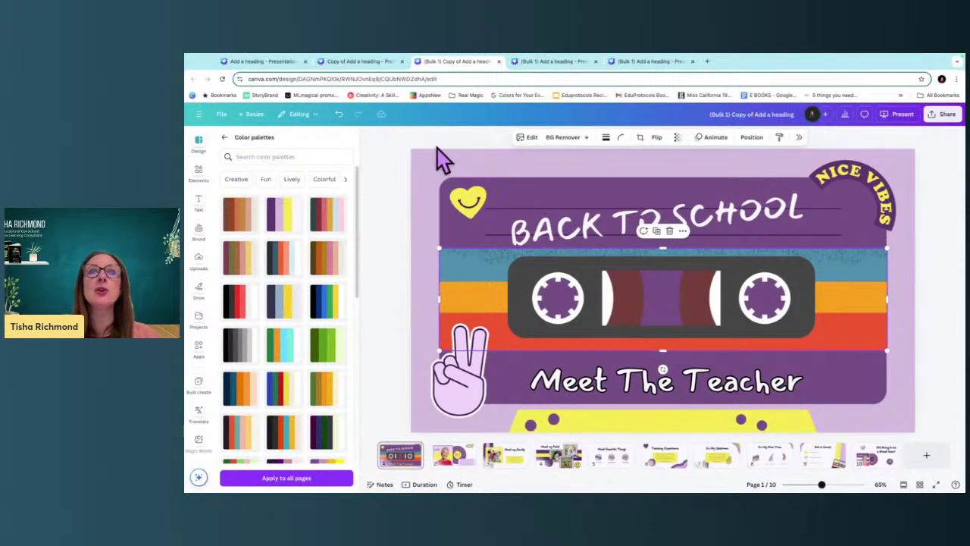
Create a Spanish-translated copy of the presentation and open it at the Conocer a mi familia page.
{"action": "left_click", "coordinate": [254, 115]}
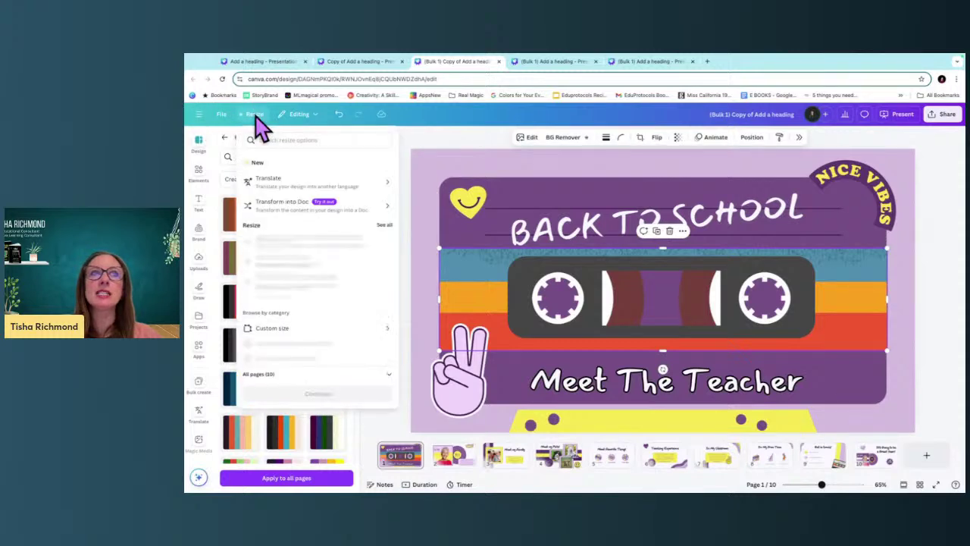
{"action": "left_click", "coordinate": [303, 180]}
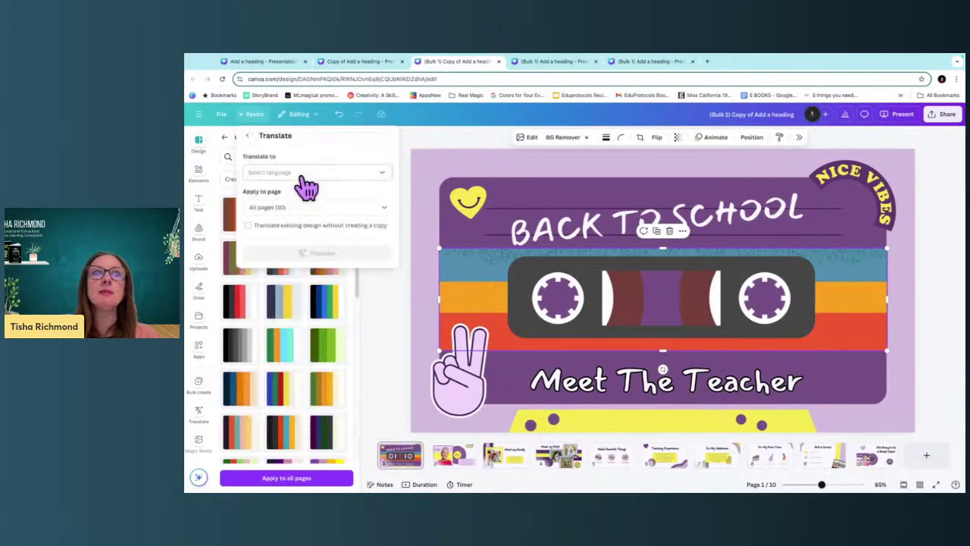
{"action": "left_click", "coordinate": [305, 175]}
{"action": "type", "text": "spanish"}
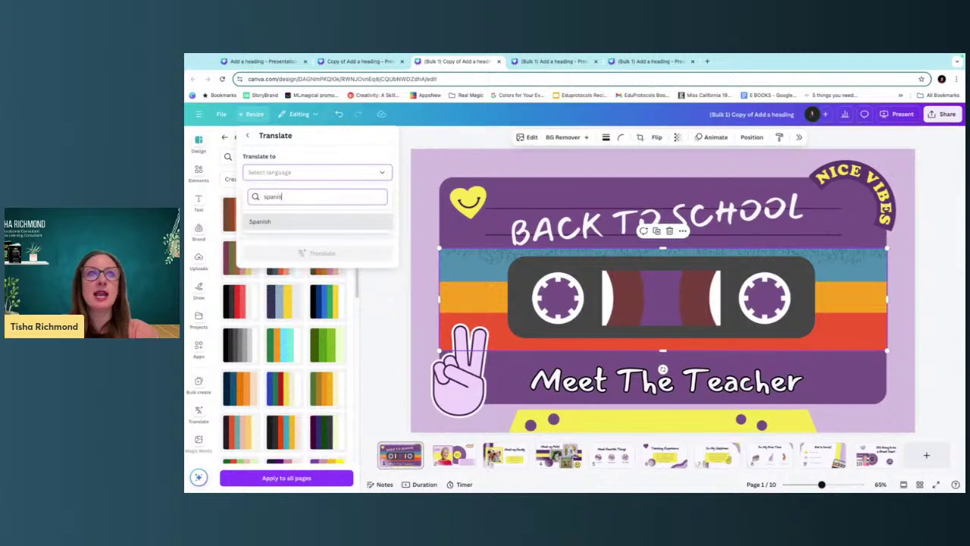
{"action": "left_click", "coordinate": [267, 222]}
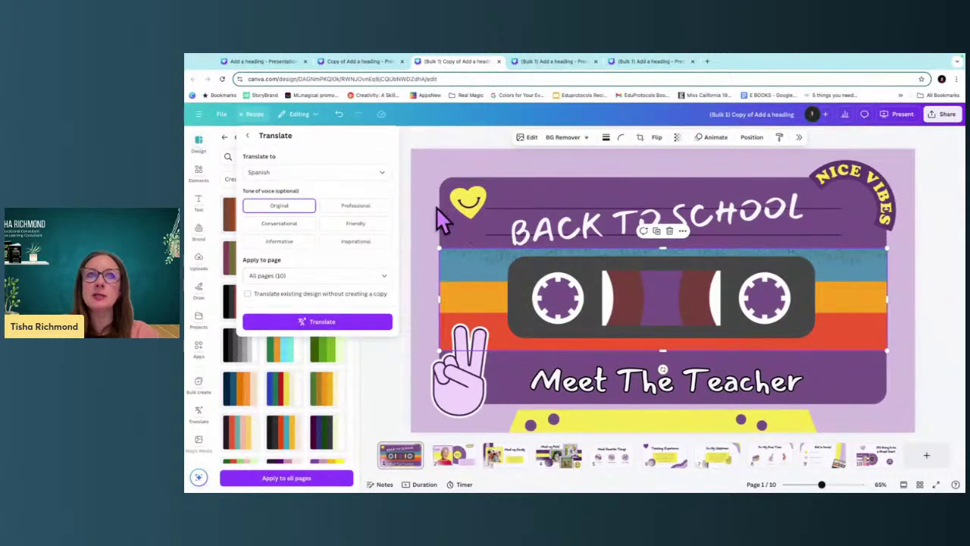
{"action": "left_click", "coordinate": [330, 319]}
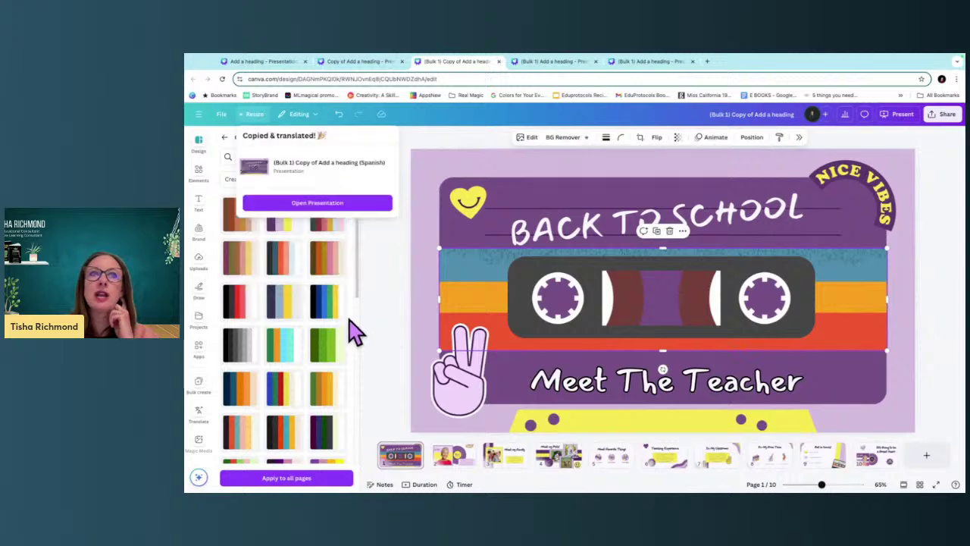
{"action": "left_click", "coordinate": [339, 207]}
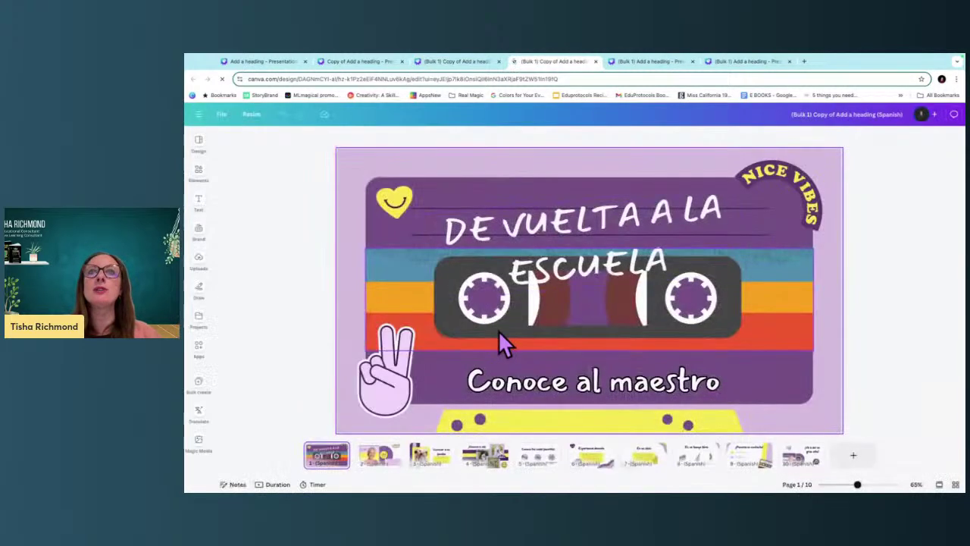
{"action": "left_click", "coordinate": [447, 463]}
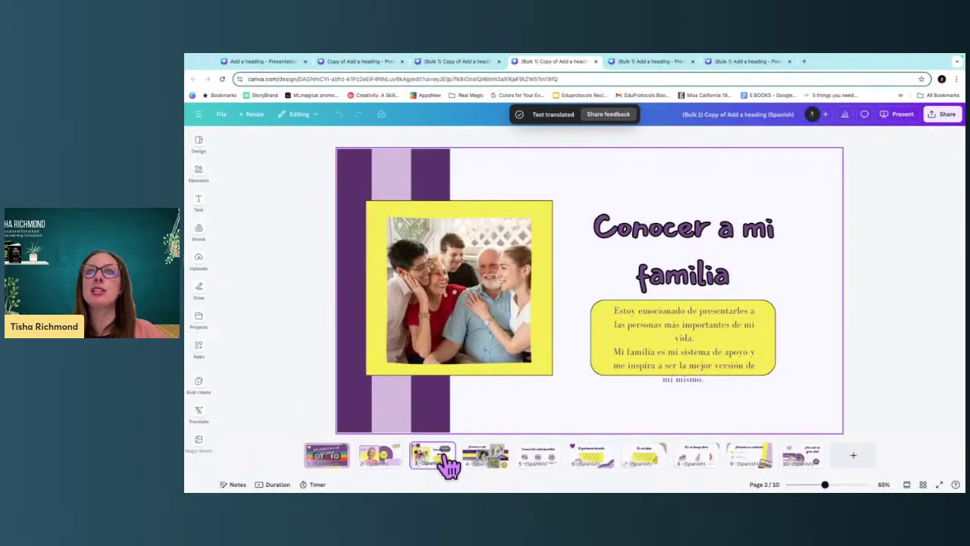